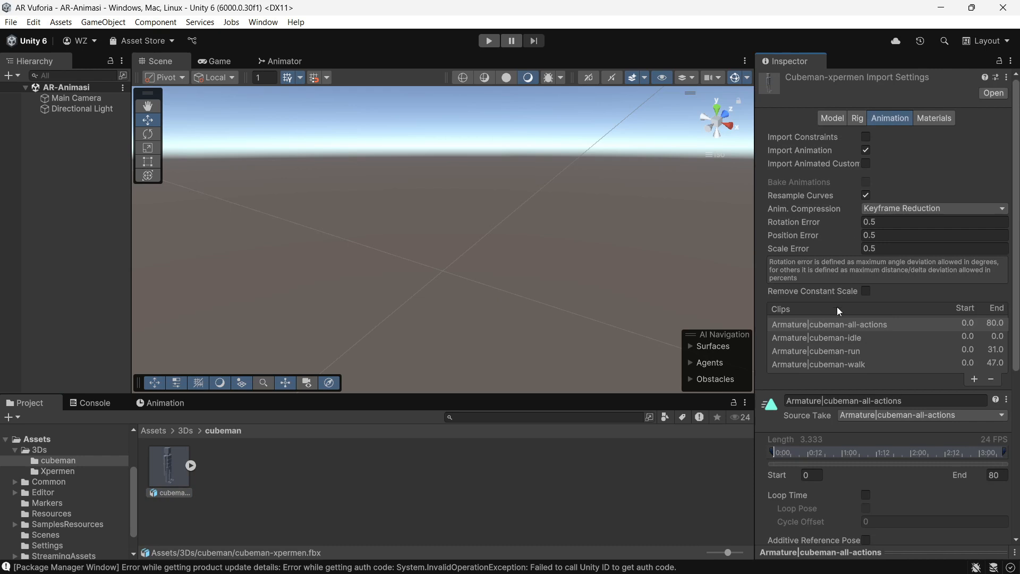
- Expand the animation preview and play the cubeman run, walk and all-actions clips to review their motion
scroll(837, 307, down, 3)
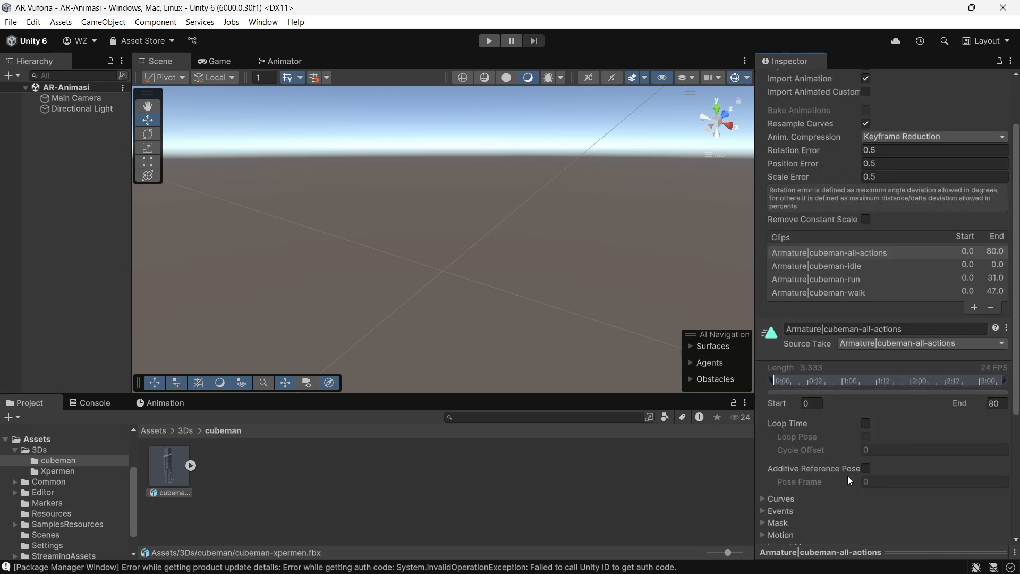
drag(902, 553, 909, 372)
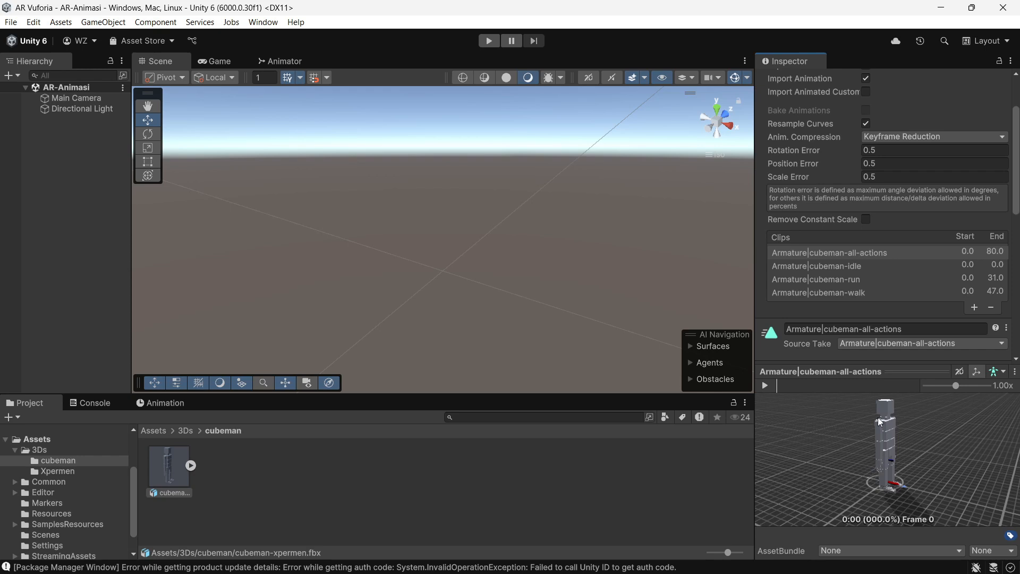
click(847, 267)
click(860, 281)
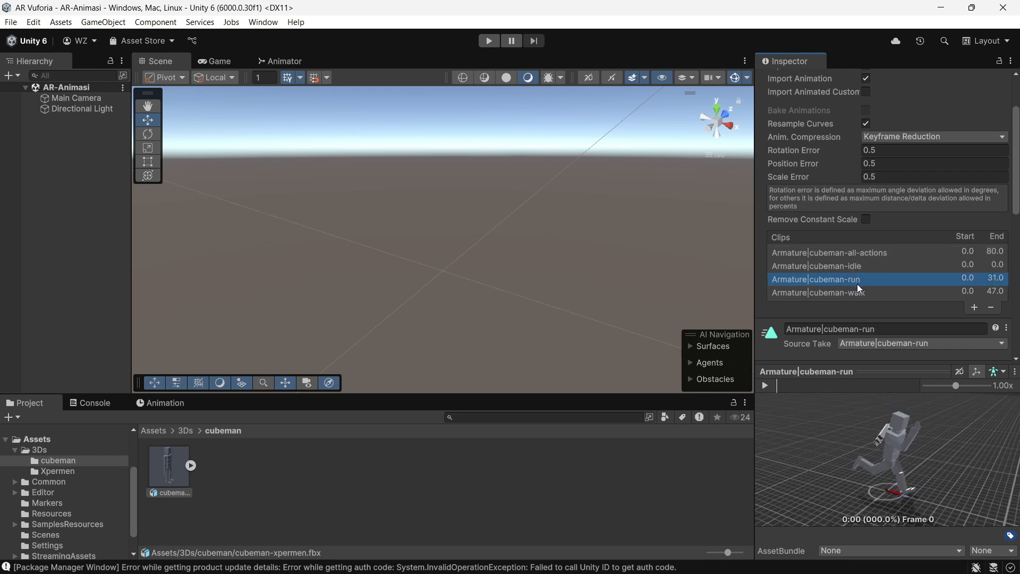
click(764, 386)
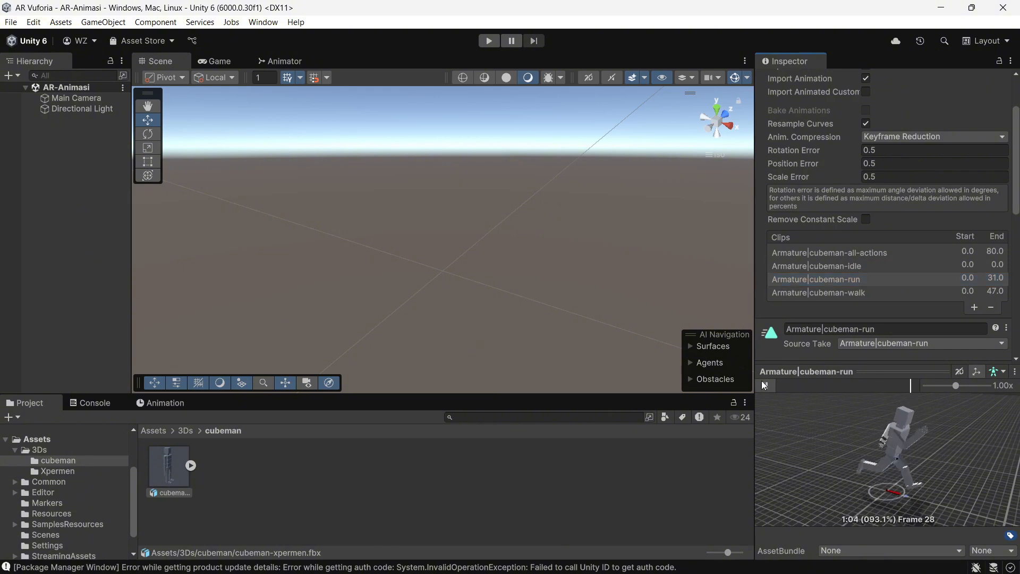
click(840, 292)
click(765, 385)
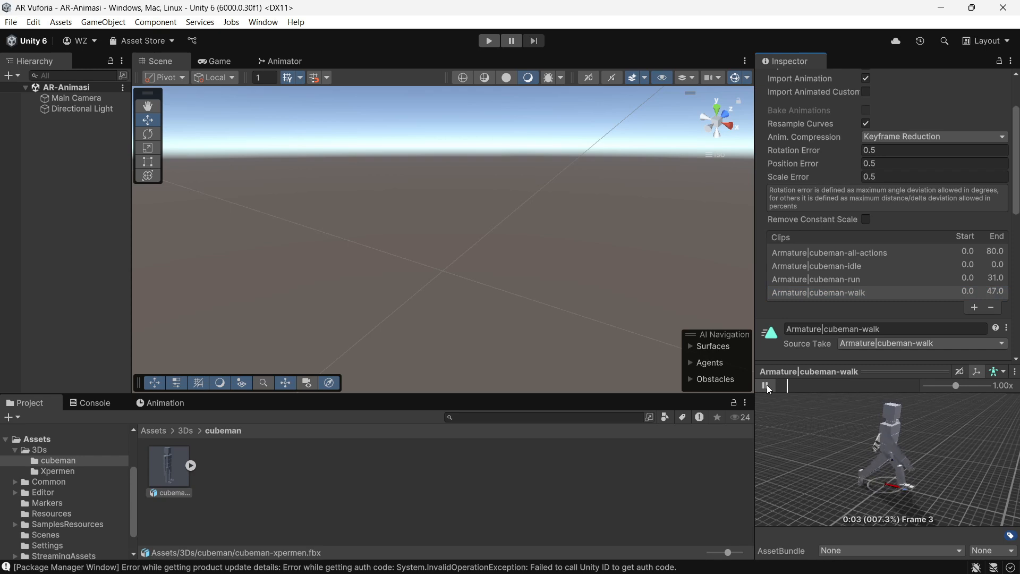
click(845, 253)
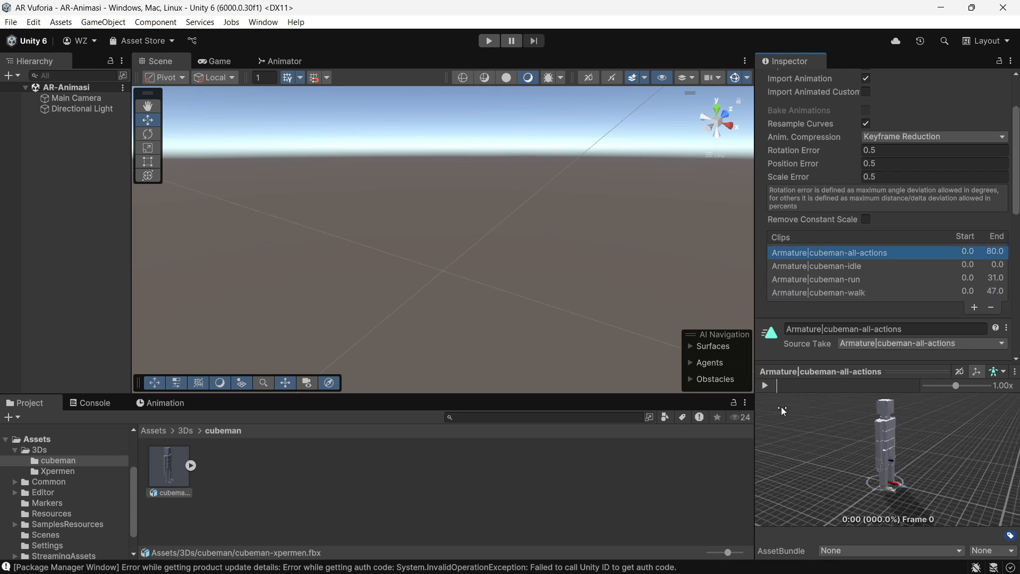
click(766, 385)
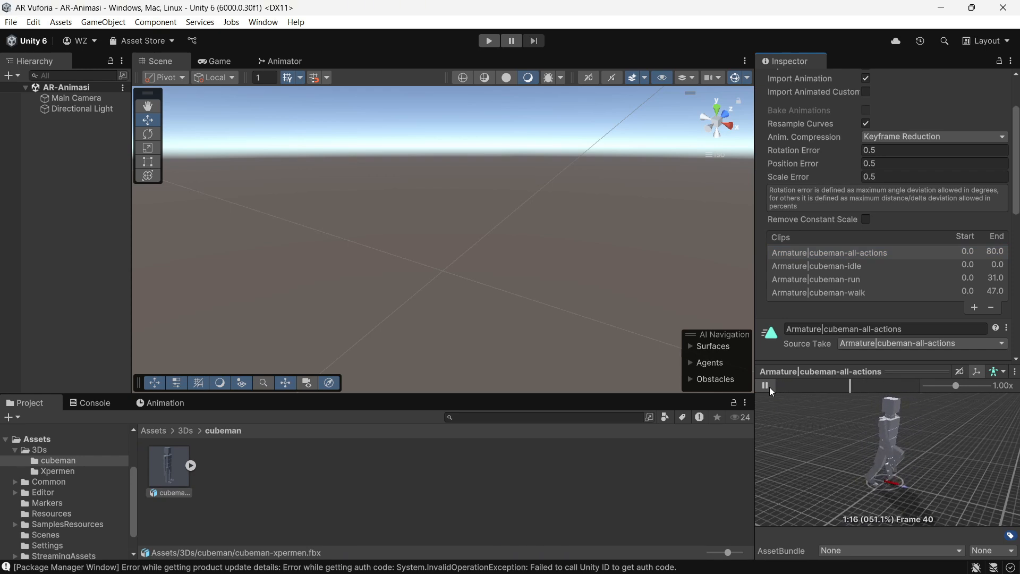
click(770, 387)
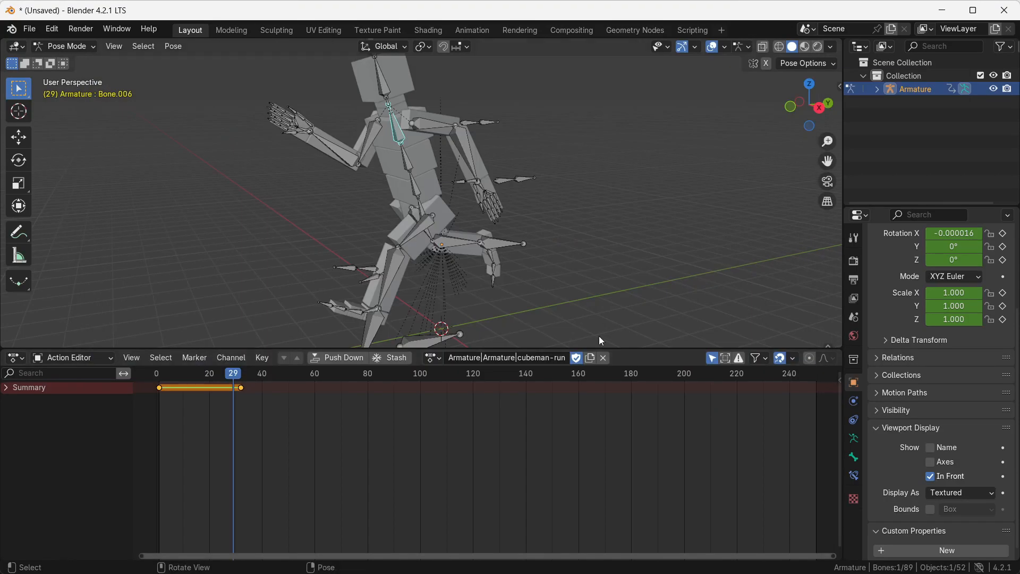
- Switch to Blender, push the armature's cubeman-run action down to the NLA, create a new action and clear its name
click(404, 194)
middle_drag(406, 216, 409, 240)
click(383, 263)
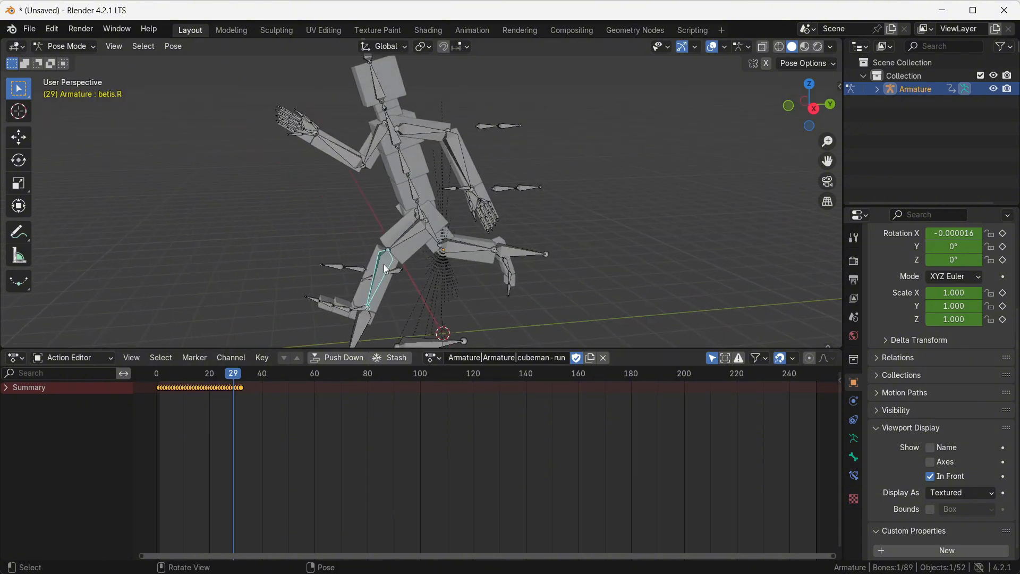
click(396, 241)
click(339, 359)
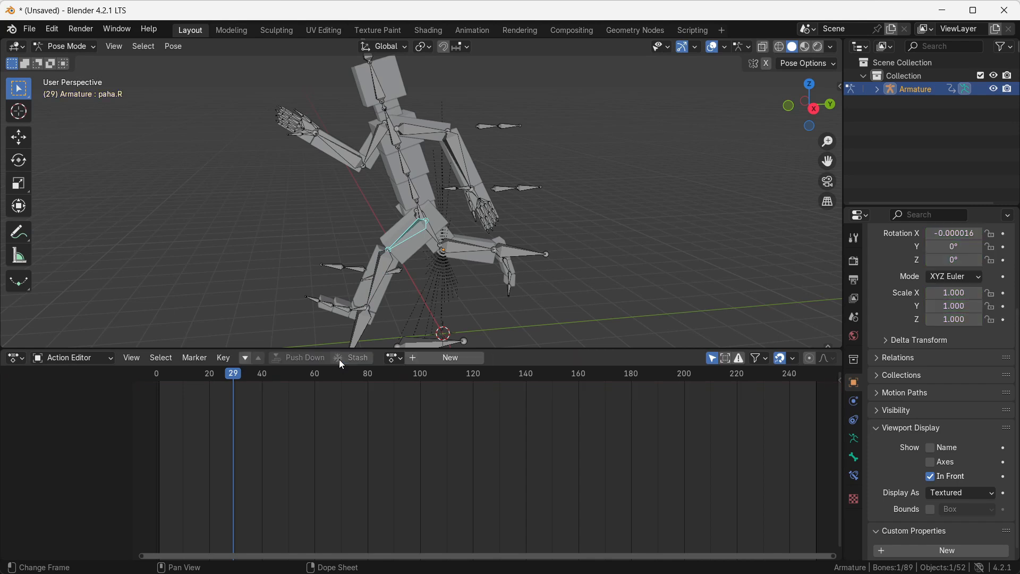
click(449, 358)
click(477, 354)
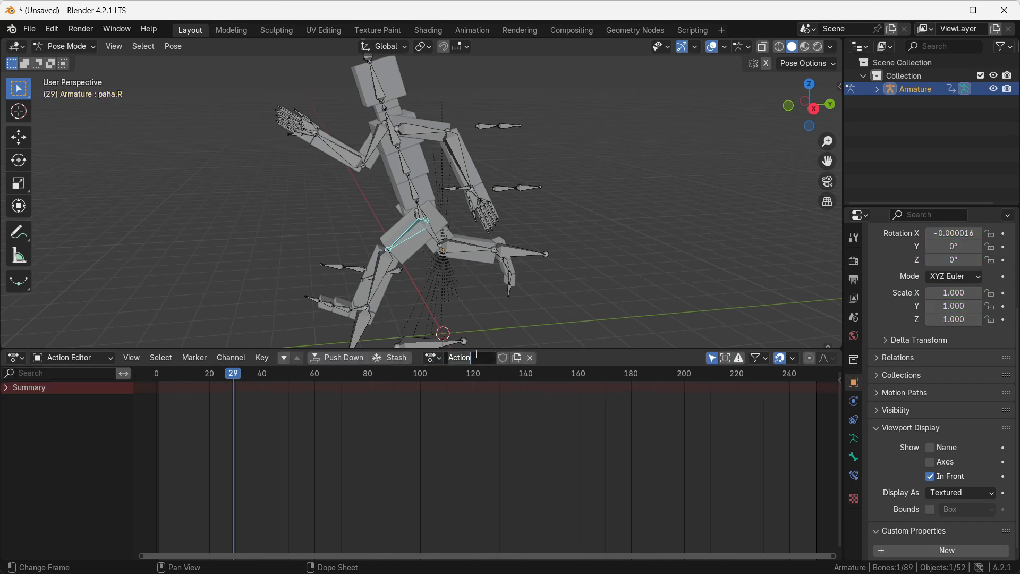
key(ctrl+a)
key(BackSpace)
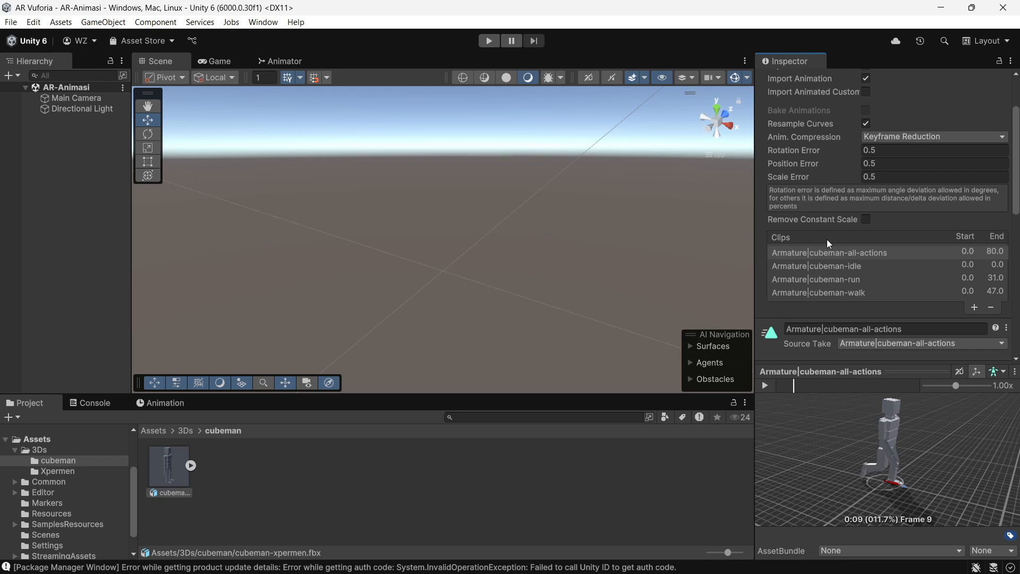
- Switch back to Unity and rename the Armature|cubeman-idle clip as idle
click(834, 266)
click(836, 280)
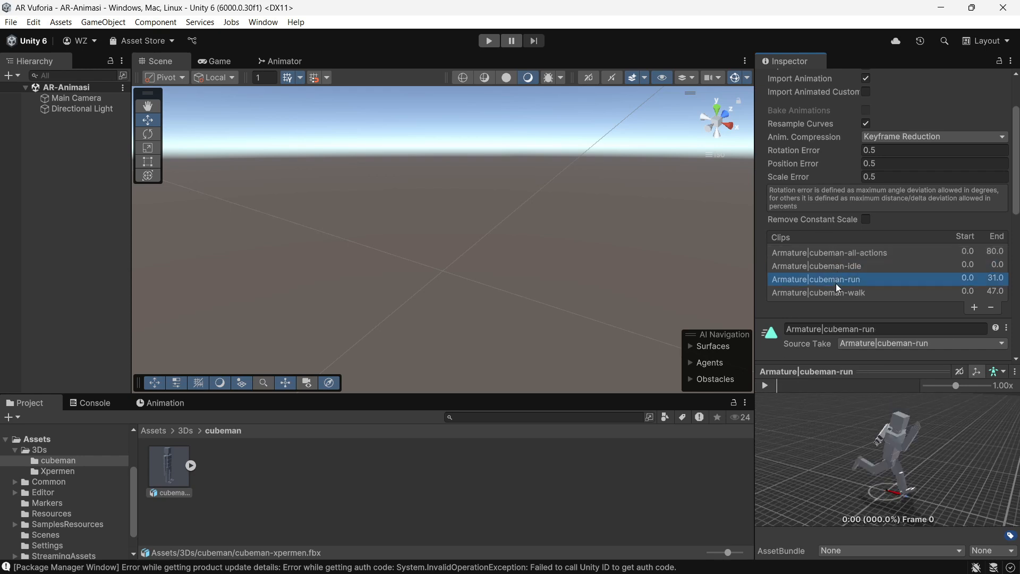
click(840, 291)
click(832, 266)
click(879, 329)
text(idle)
- Rename the Armature|cubeman-run clip as run and the Armature|cubeman-walk clip as walk
click(861, 280)
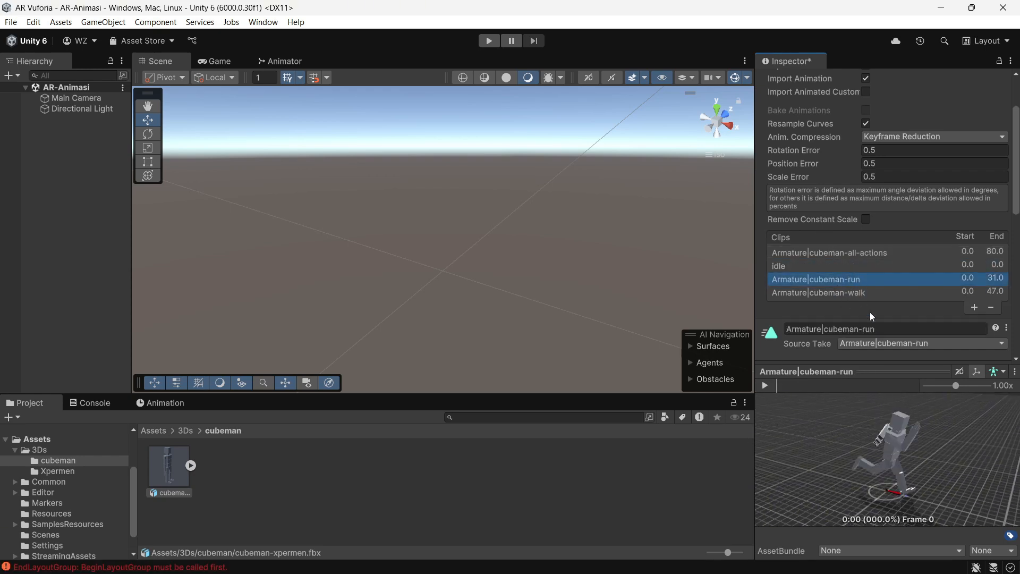
text(run)
click(865, 293)
click(864, 329)
text(walk)
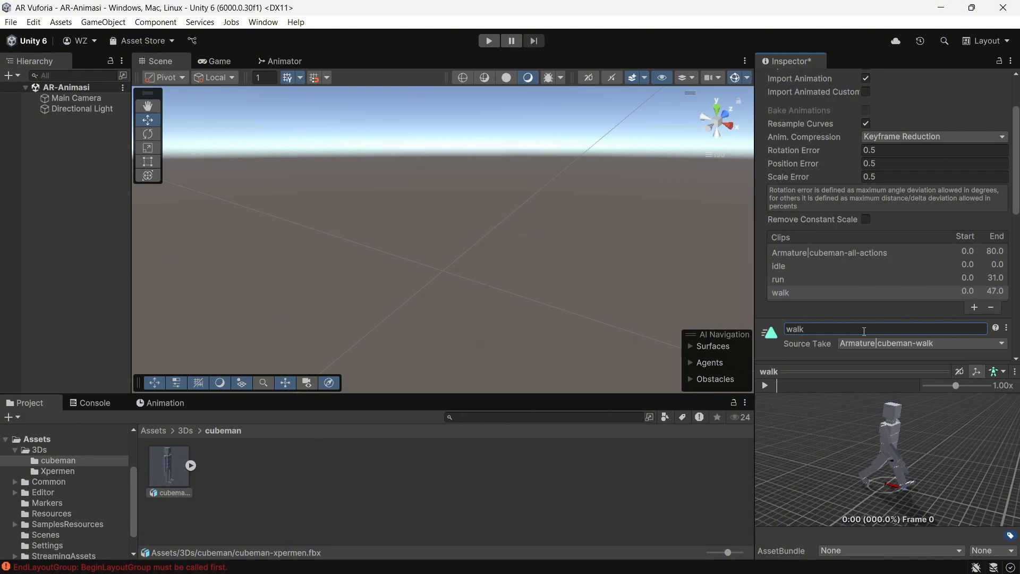
- Scrub through the Armature|cubeman-all-actions clip's preview from its first to its last frames
click(829, 252)
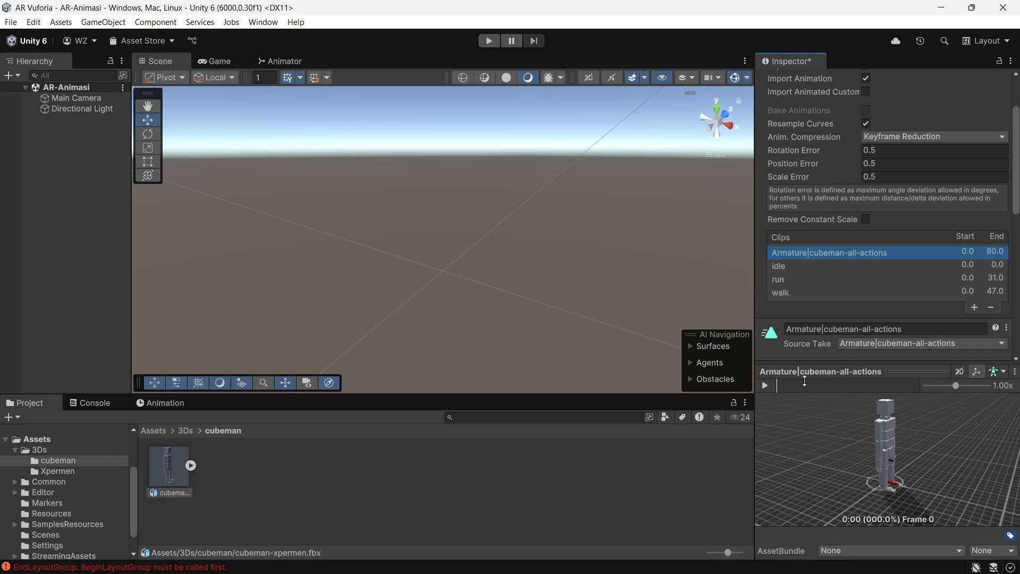
click(771, 385)
click(781, 389)
drag(781, 390, 920, 387)
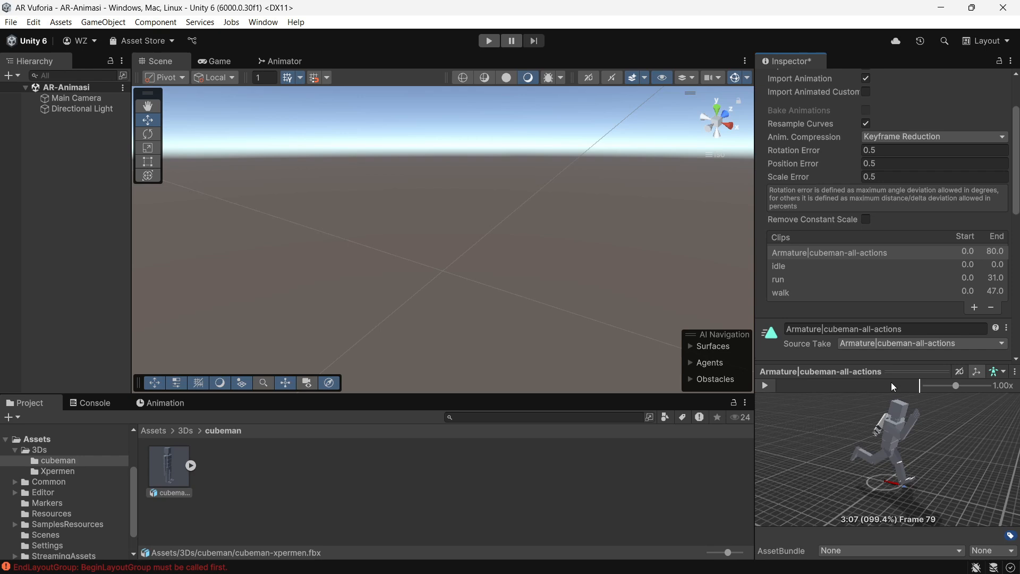
- Add a new animation clip to the clips list and name it new-idle
click(861, 253)
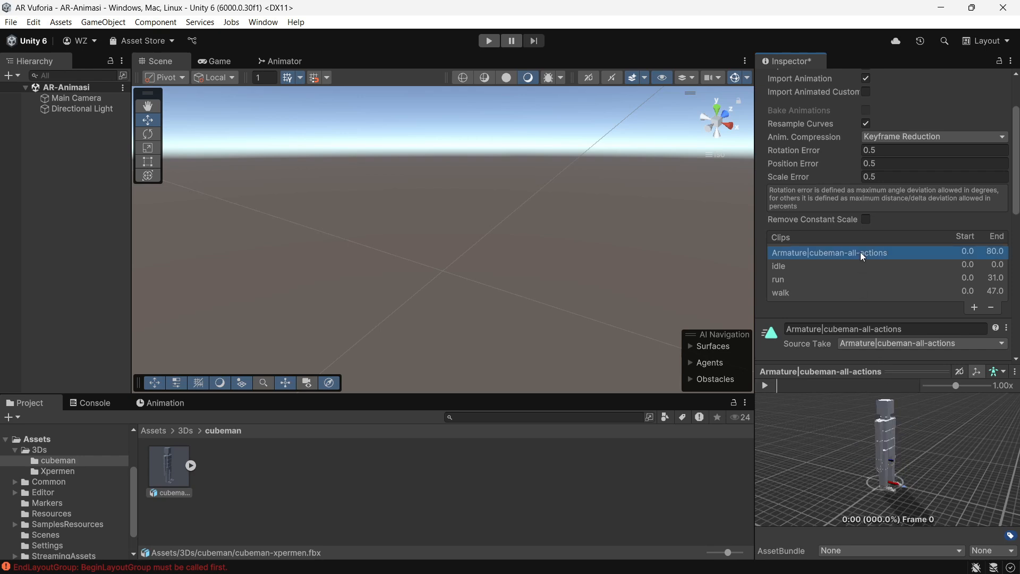
click(977, 310)
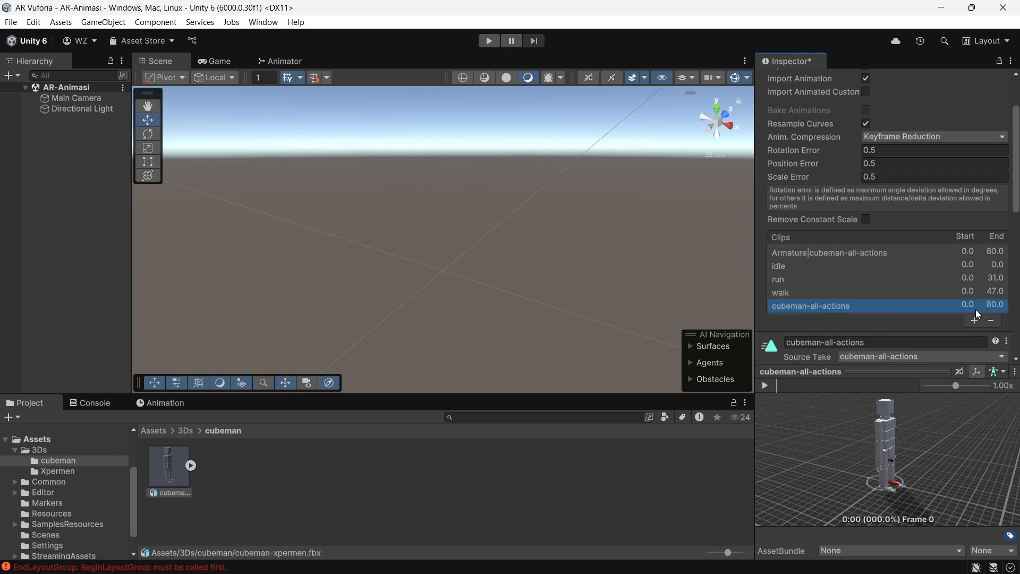
click(881, 337)
text(idle)
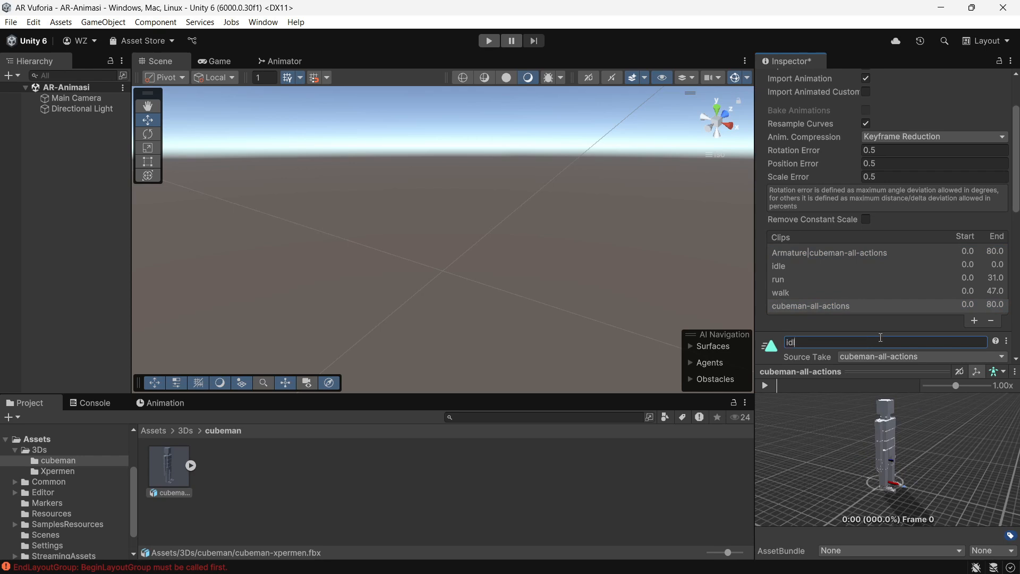
key(BackSpace)
key(BackSpace)
key(BackSpace)
key(BackSpace)
text(new-idle)
key(Return)
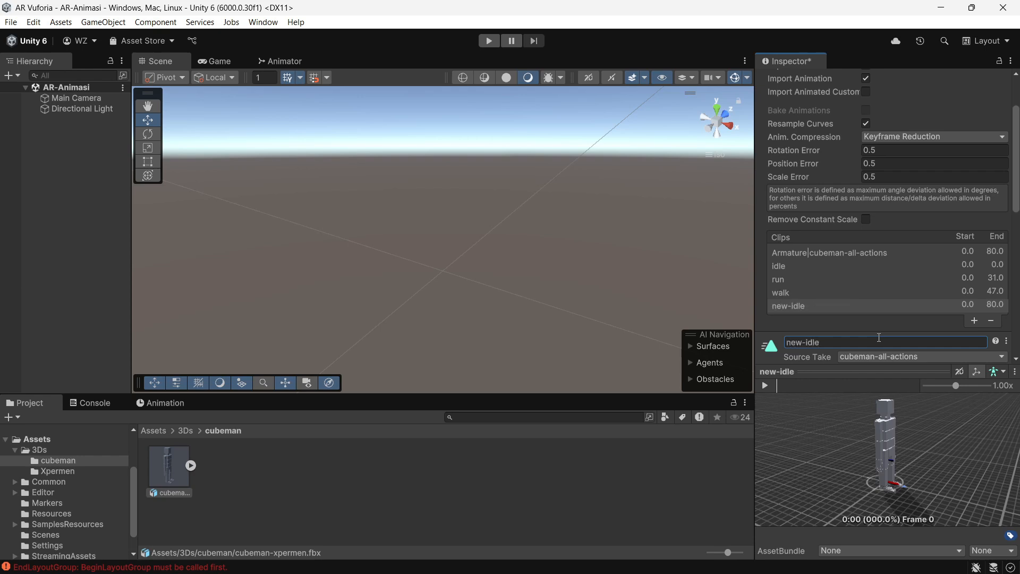
- Set the new-idle clip's end frame to 0 and check it in the preview
scroll(803, 285, down, 3)
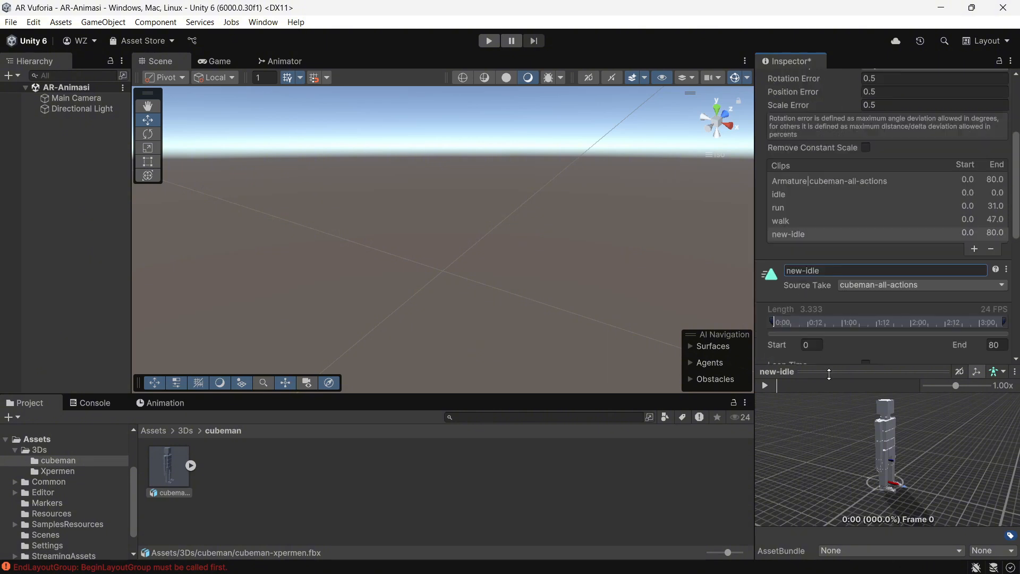
drag(831, 371, 833, 409)
click(805, 345)
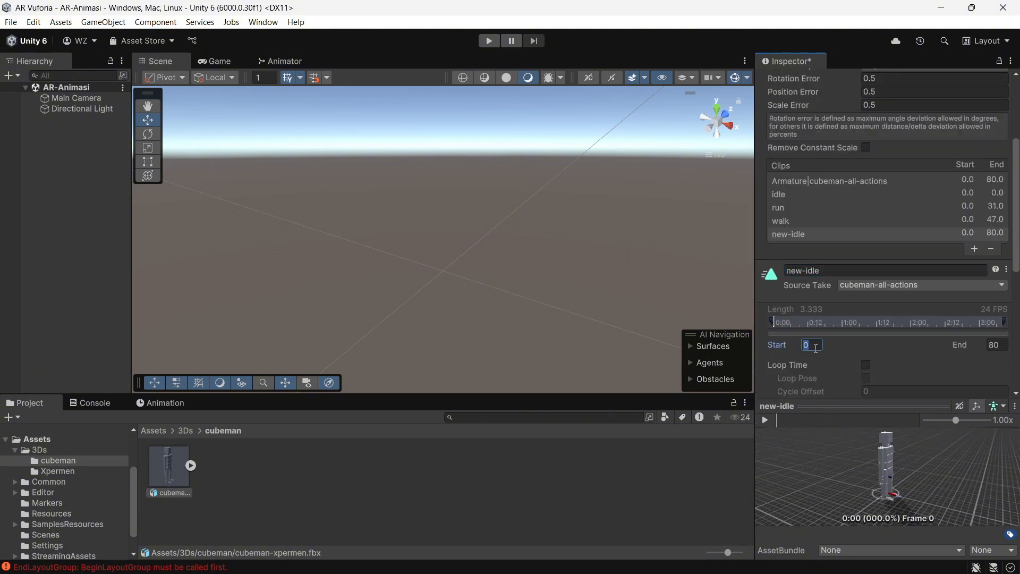
click(1002, 346)
text(0)
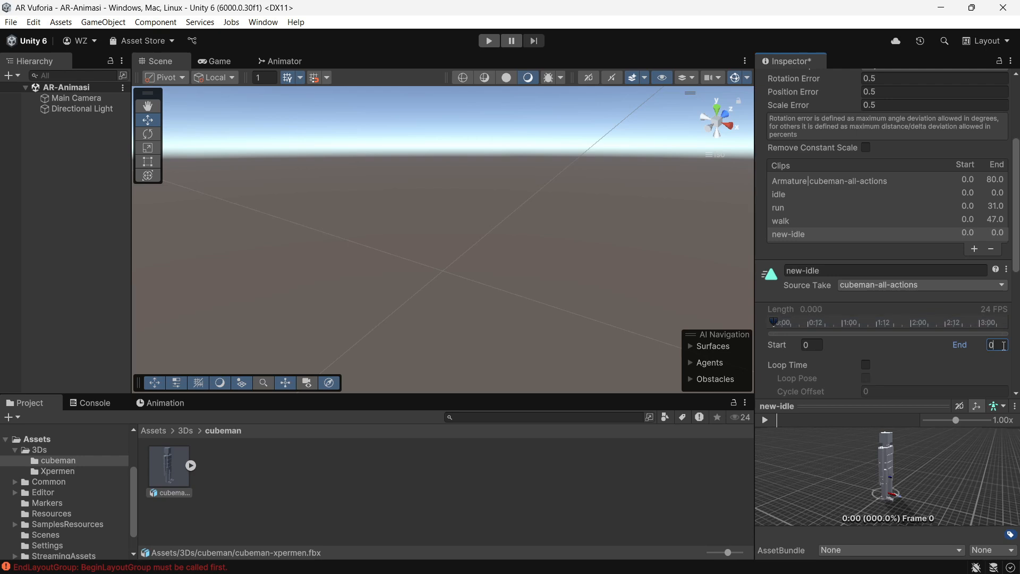
click(764, 422)
- Add another animation clip to the list and name it new-walk
click(975, 249)
click(881, 282)
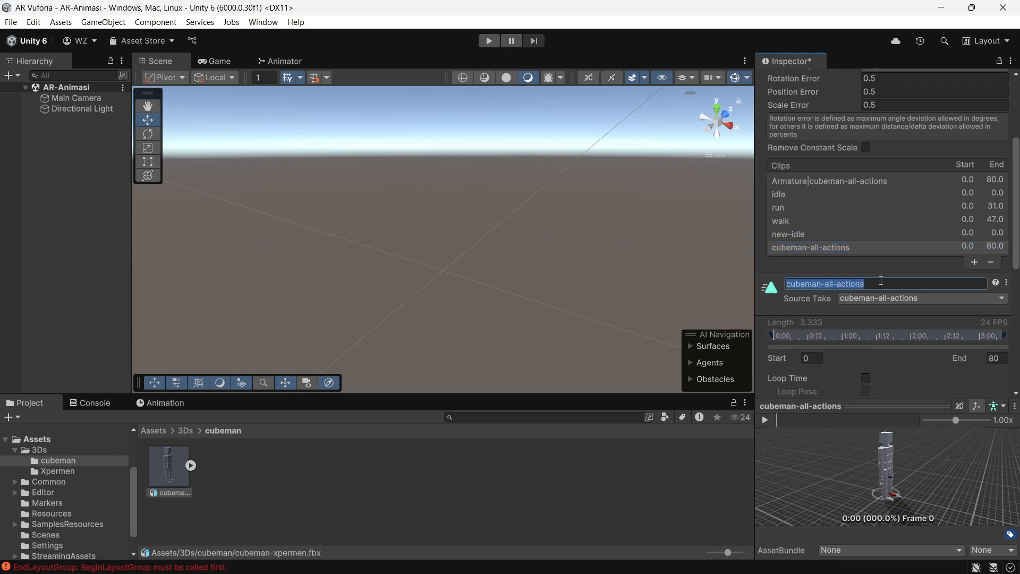
text(new-walk)
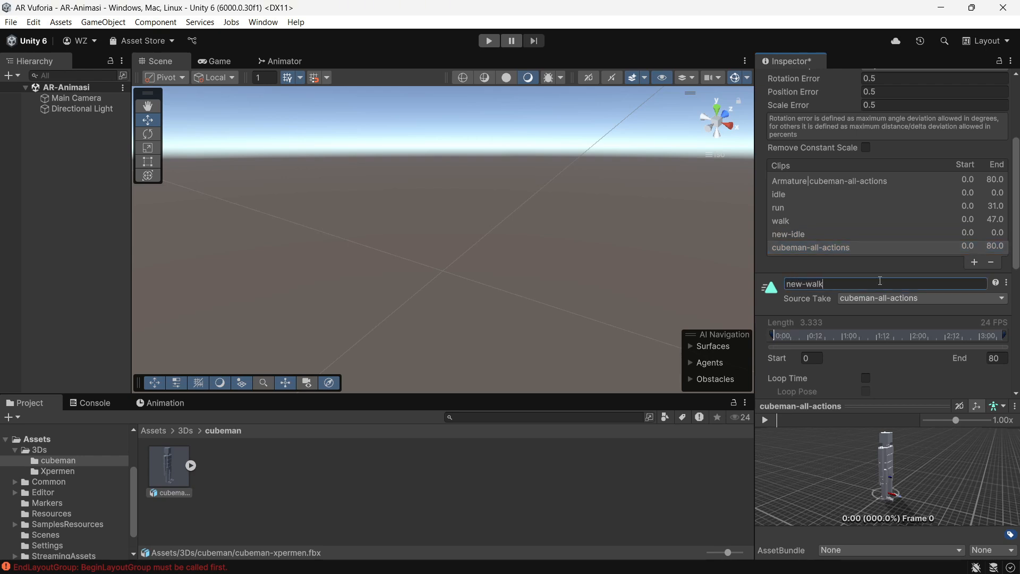
- Set the new-walk clip's range to frames 1 to 48, preview it and enable Loop Time
click(813, 358)
text(1)
click(997, 358)
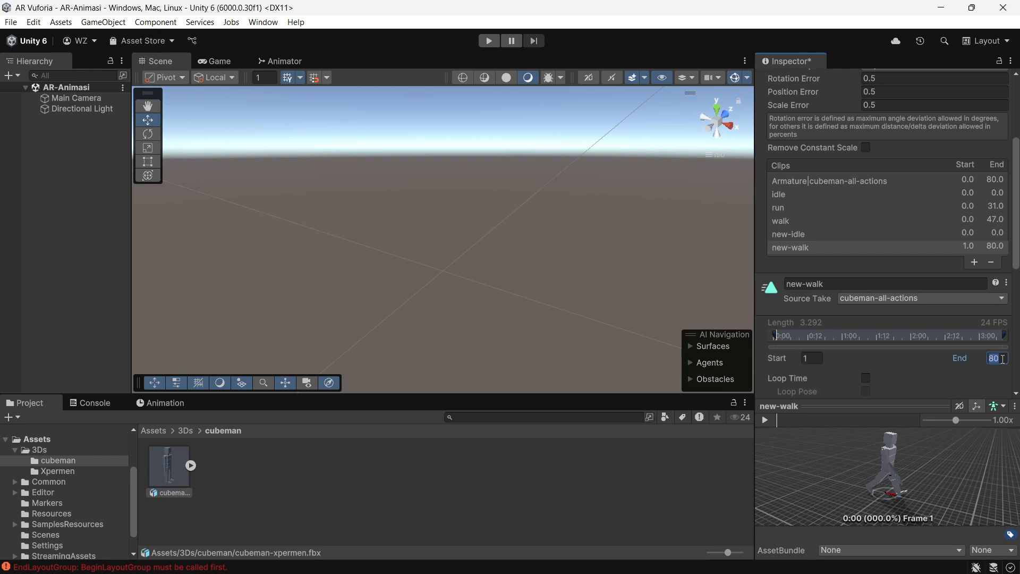
text(48)
click(766, 420)
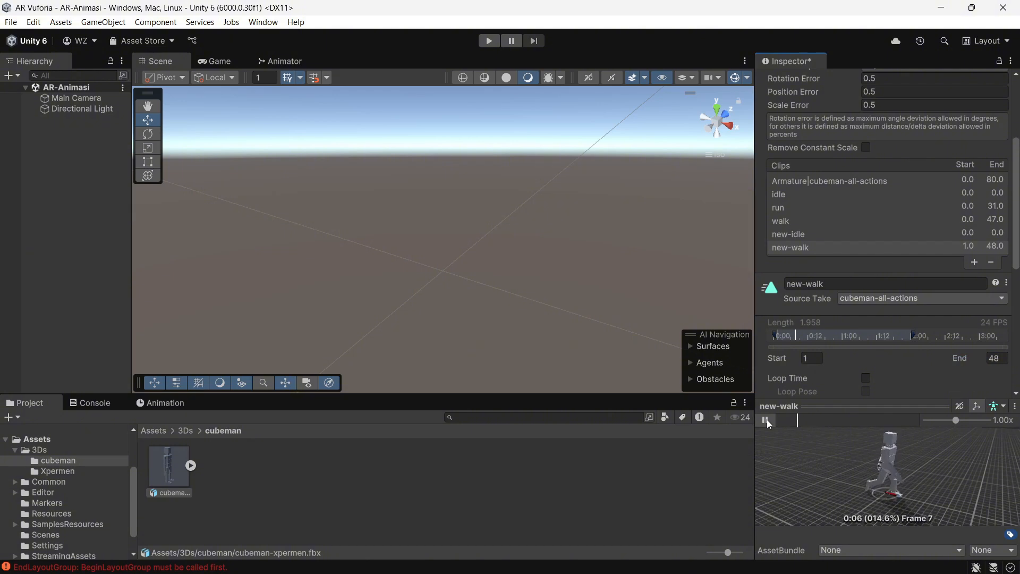
scroll(874, 381, down, 2)
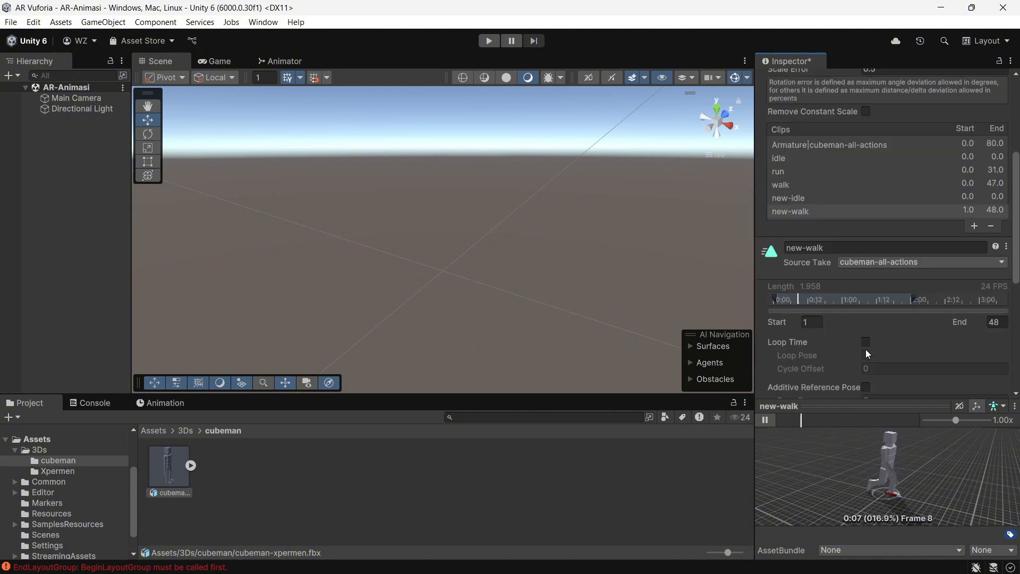
click(866, 342)
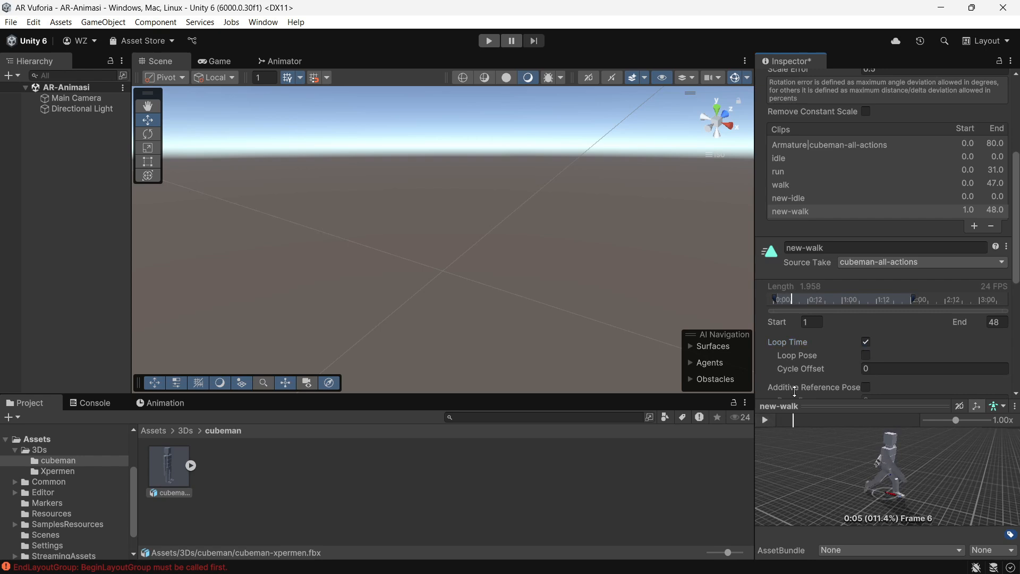
- Add a third new animation clip to the list and name it new-run
click(974, 226)
click(864, 260)
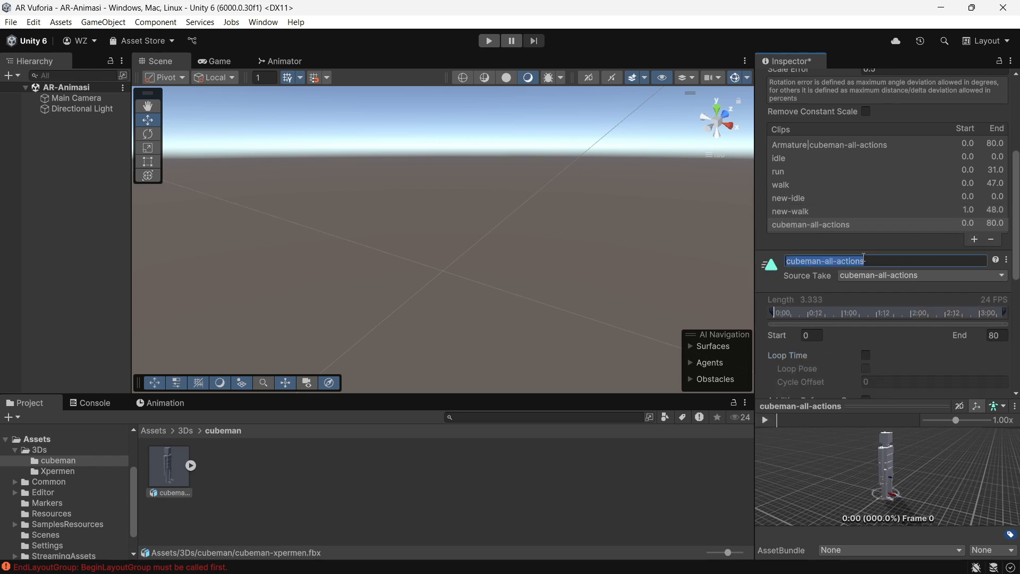
text(new-run)
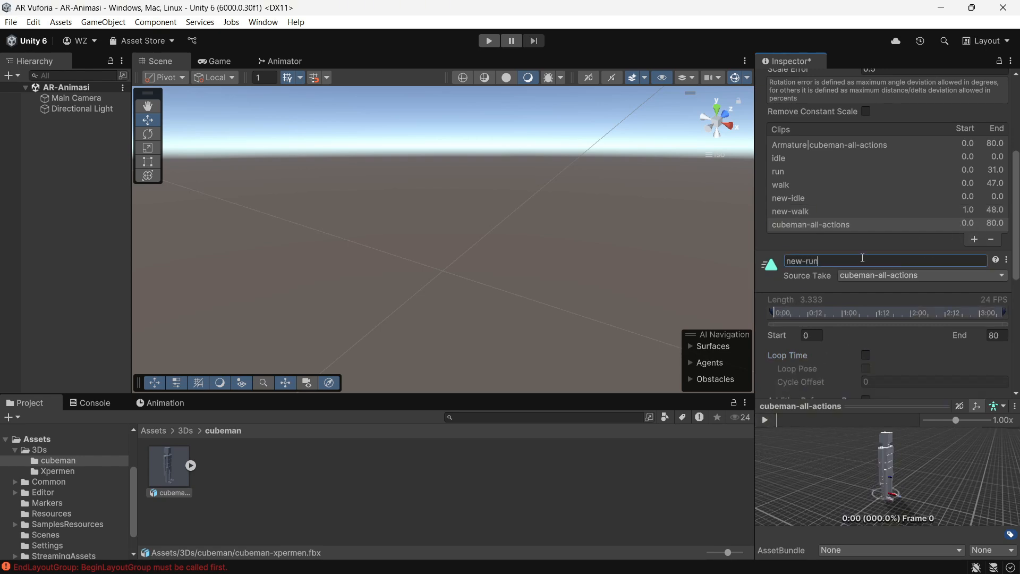
key(Return)
- Set the new-run clip's start frame to 49 and play its preview
click(813, 335)
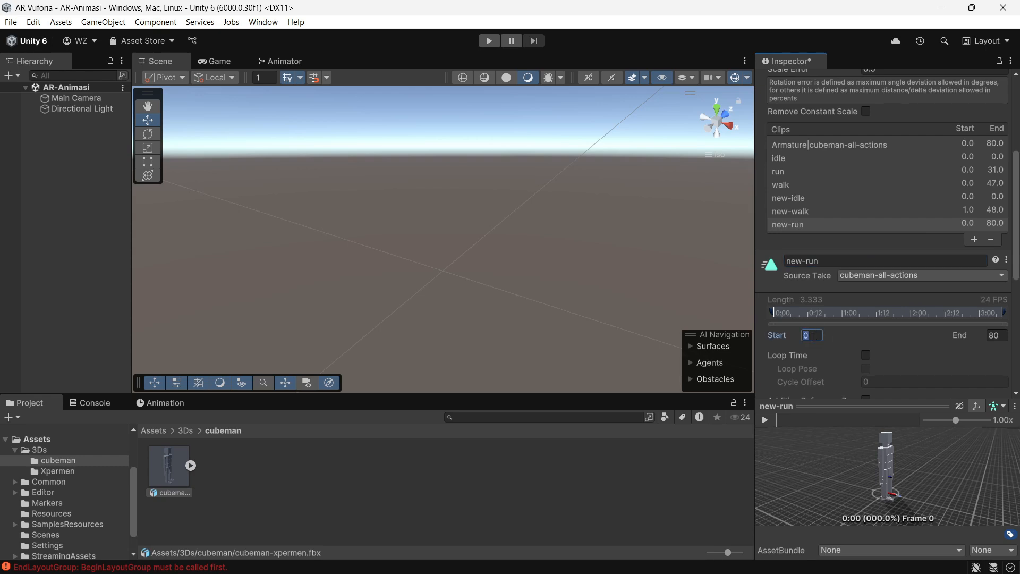
text(49)
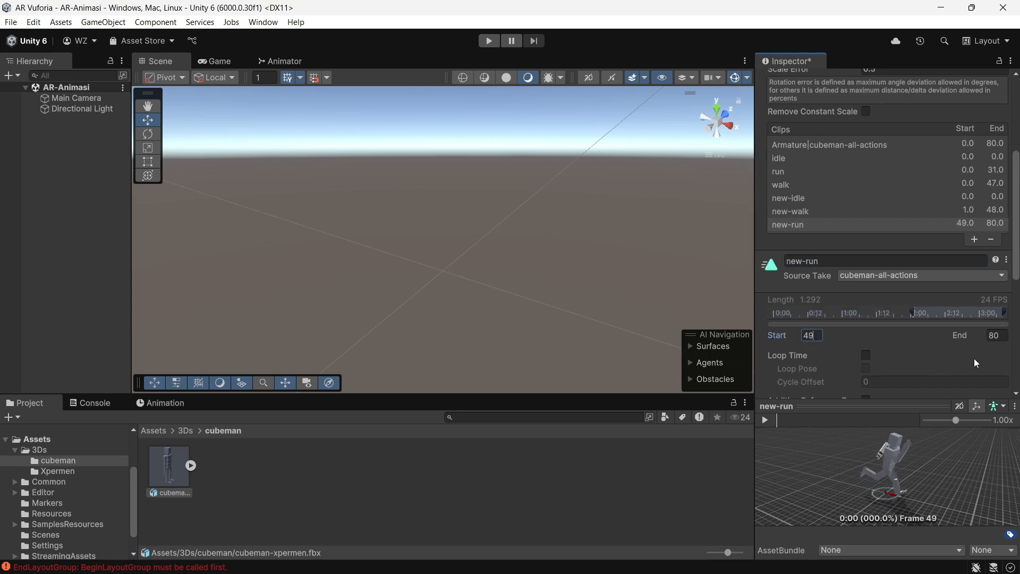
click(766, 419)
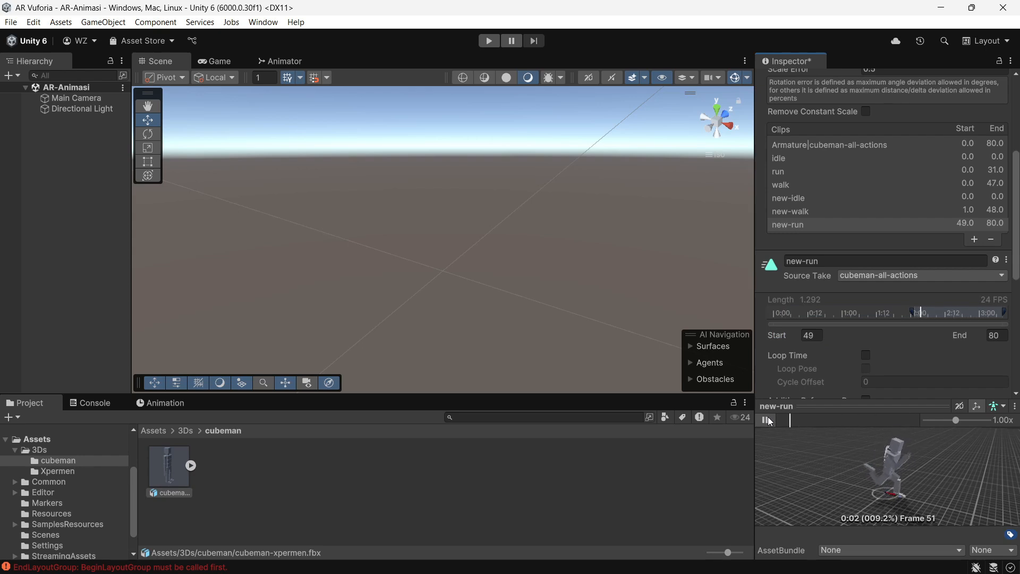
- Enable Loop Time for the new-run clip
click(865, 355)
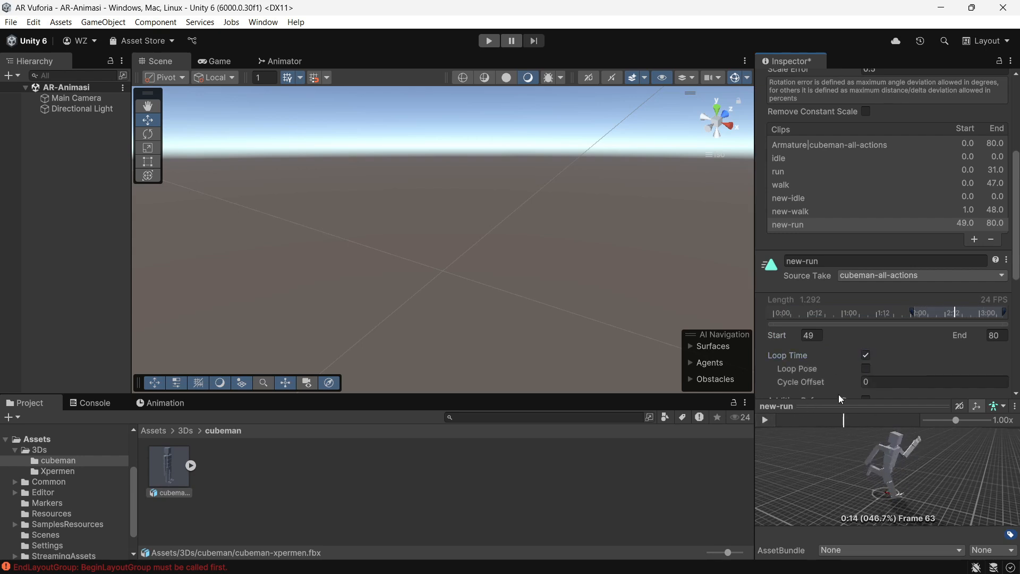
click(864, 382)
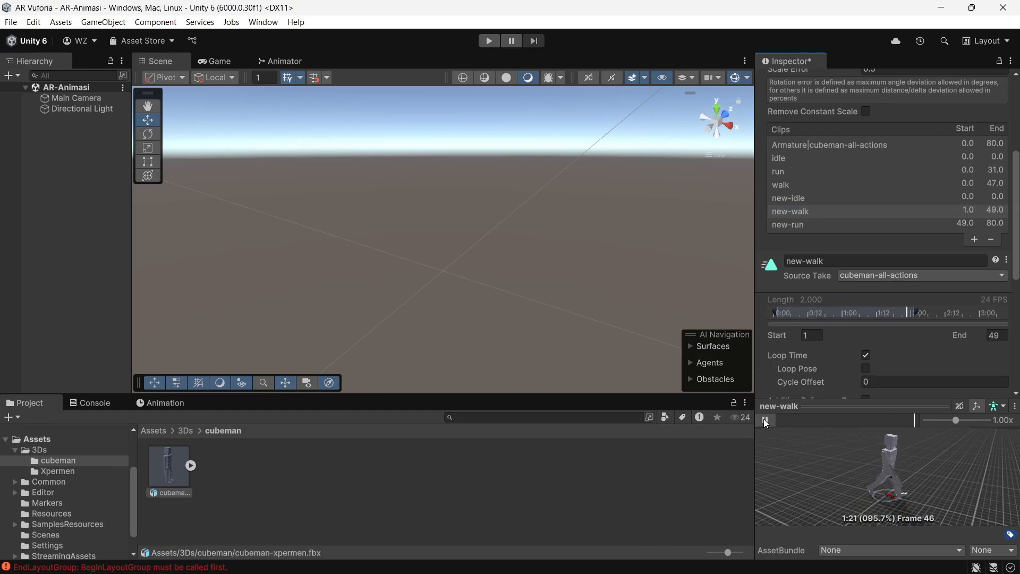
- Set the new-walk clip's end frame to 48 and apply the model's import settings
click(919, 424)
drag(920, 426, 918, 426)
click(994, 336)
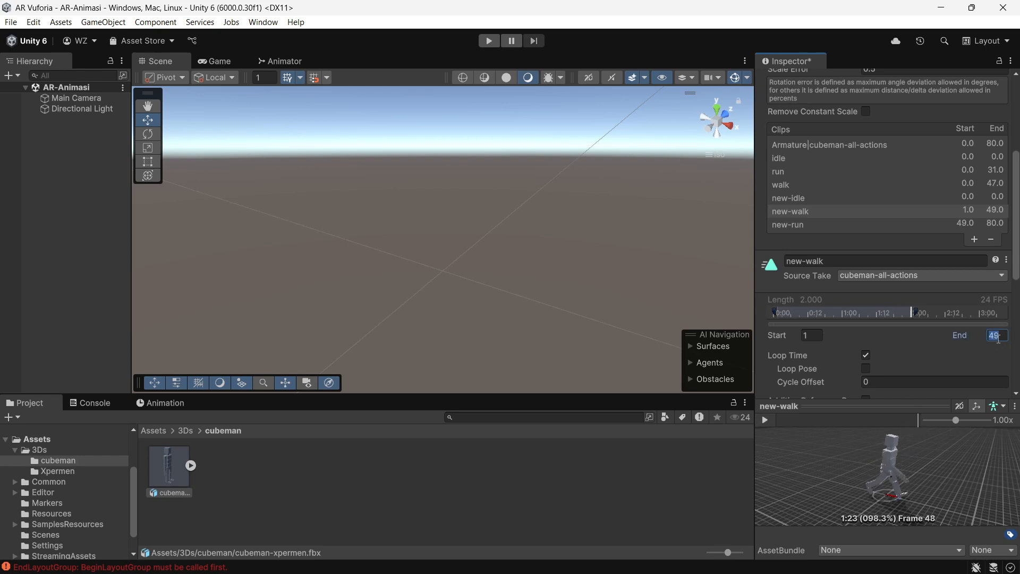
text(48)
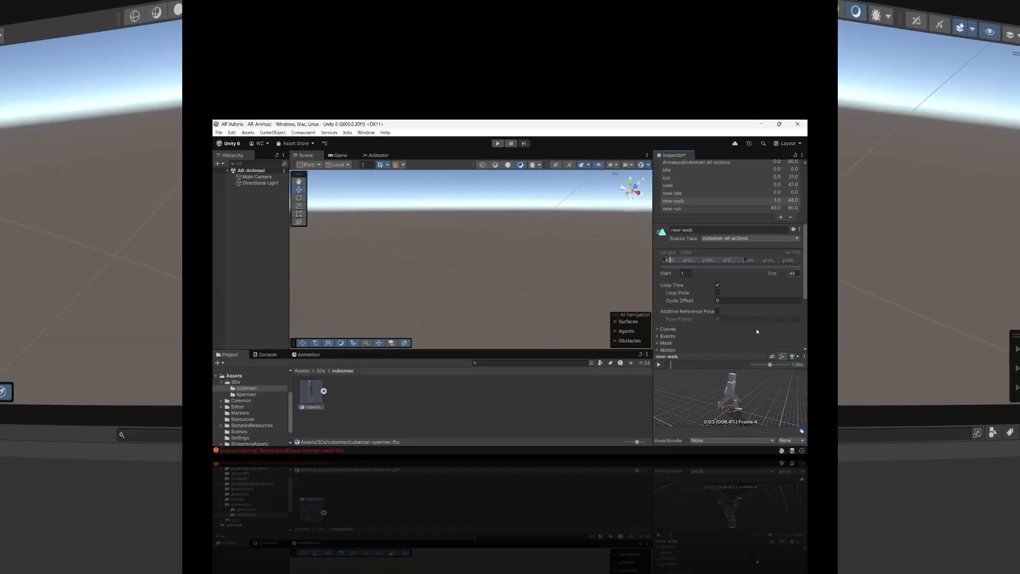
scroll(960, 350, down, 4)
click(991, 318)
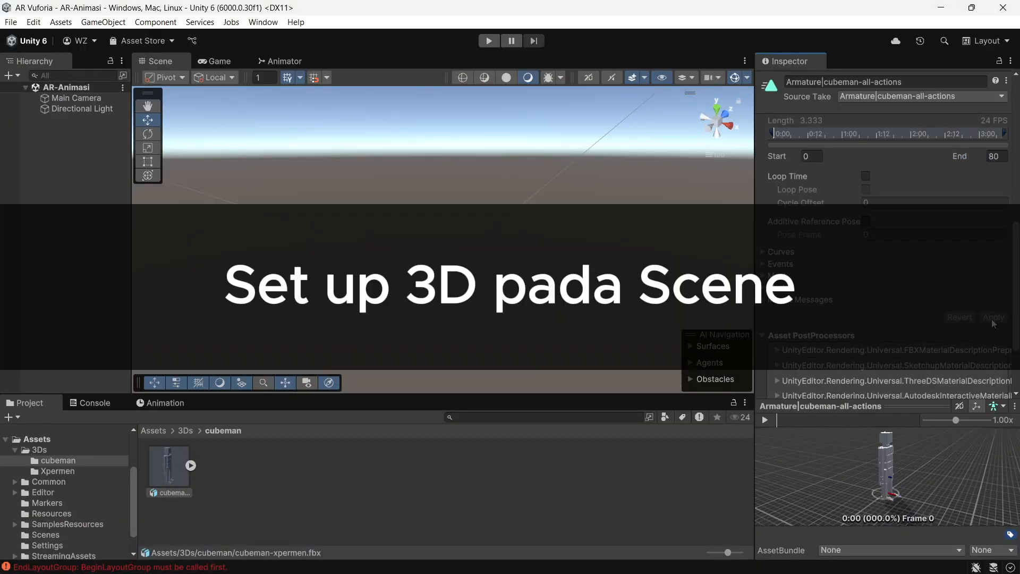
- Create an empty game object named Cubeman in the scene and reset its transform
click(40, 160)
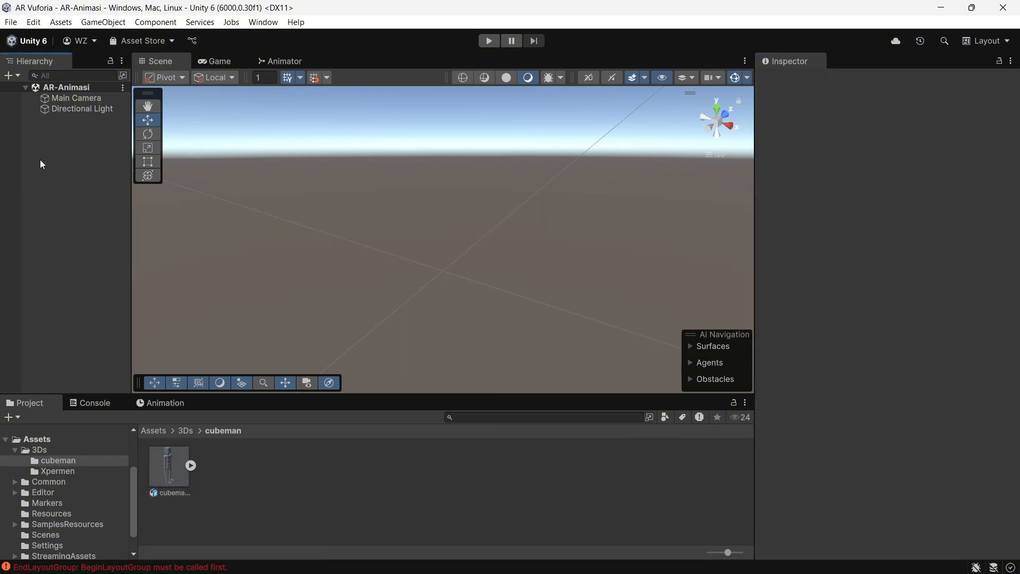
right_click(68, 155)
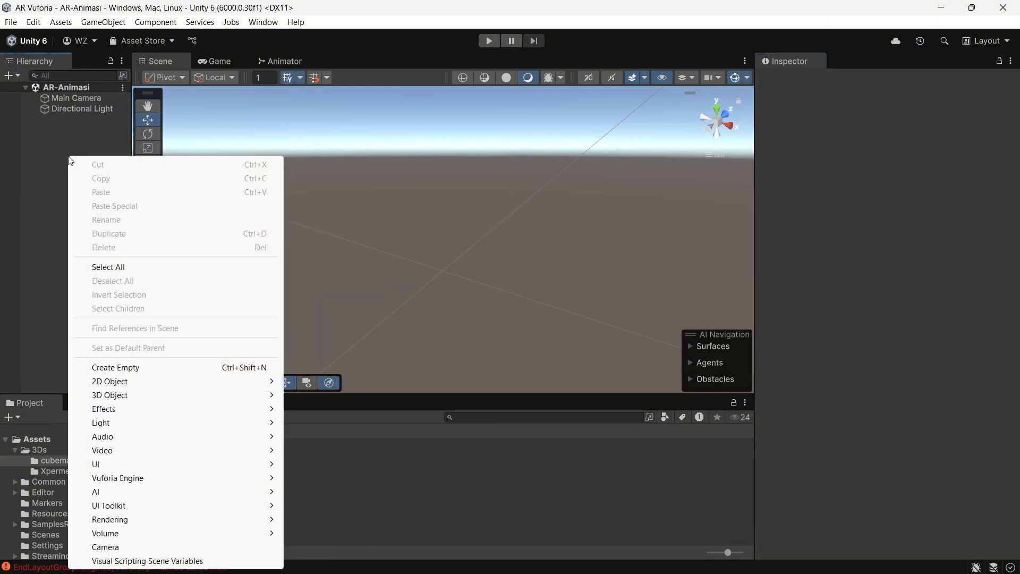
click(120, 367)
text(Cubeman)
key(Return)
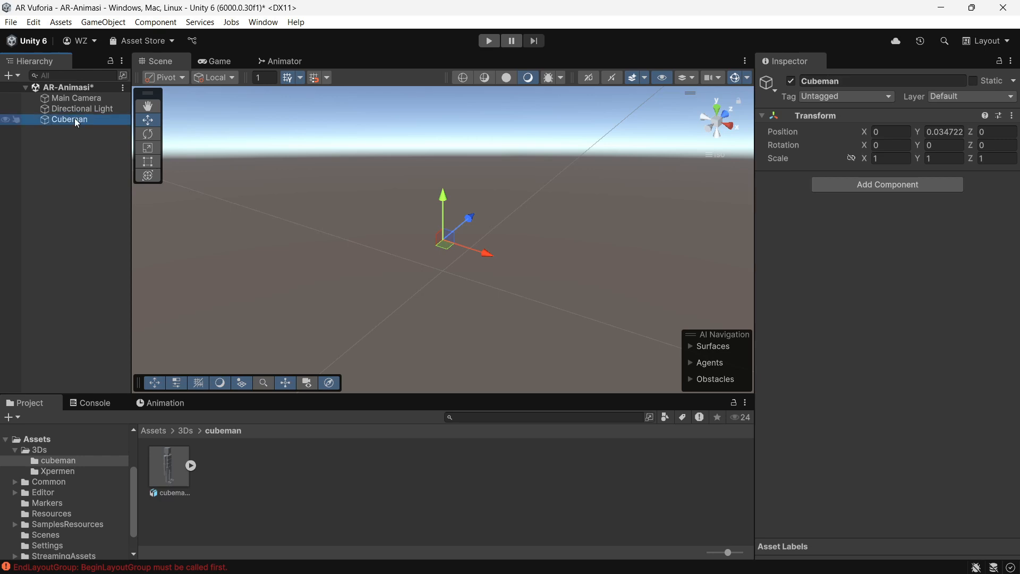
click(1016, 116)
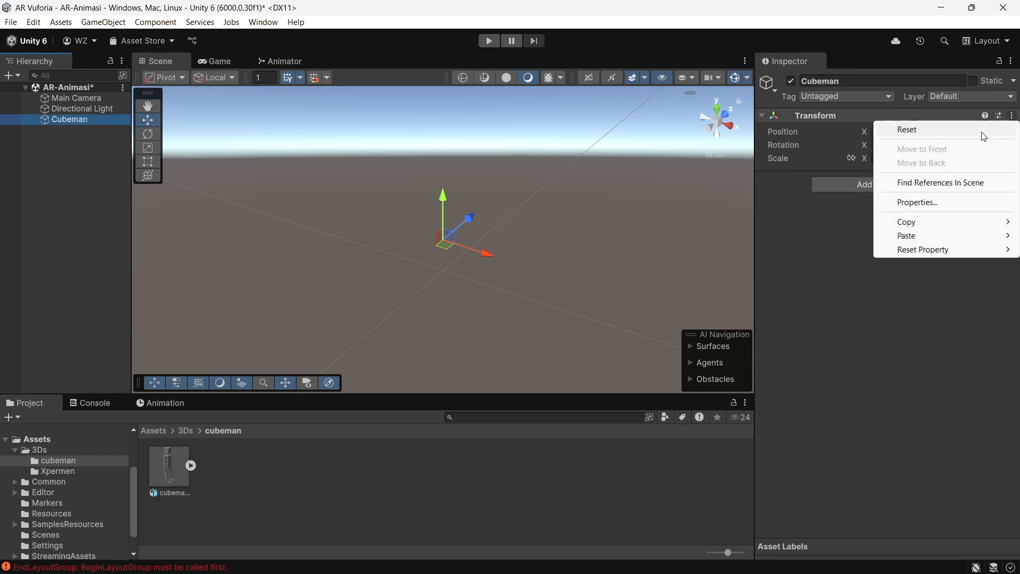
click(982, 134)
- Place the cubeman-xpermen model under the Cubeman object and scale it uniformly to about 0.032
drag(164, 469, 84, 119)
key(ctrl+s)
key(r)
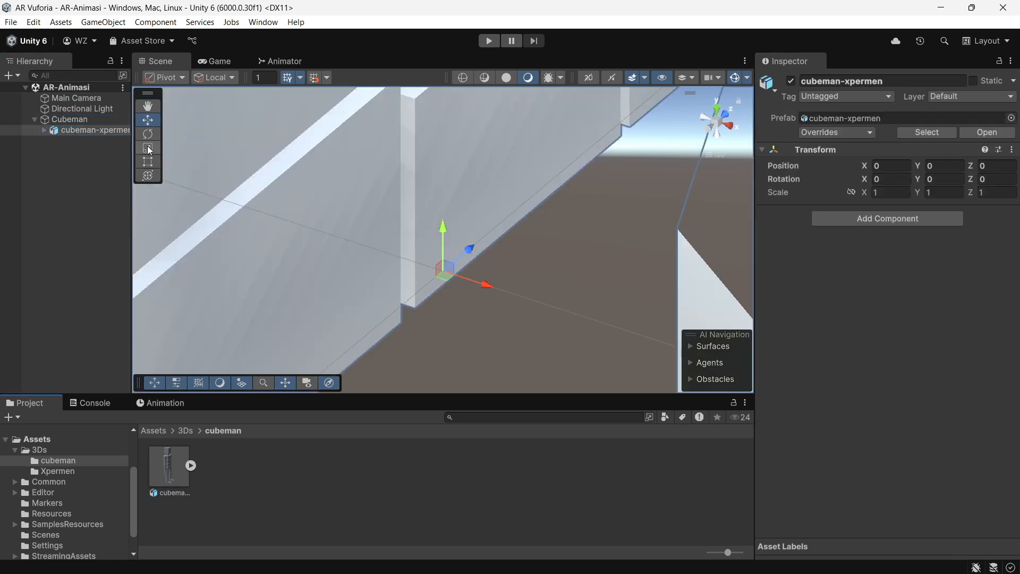
drag(452, 272, 486, 227)
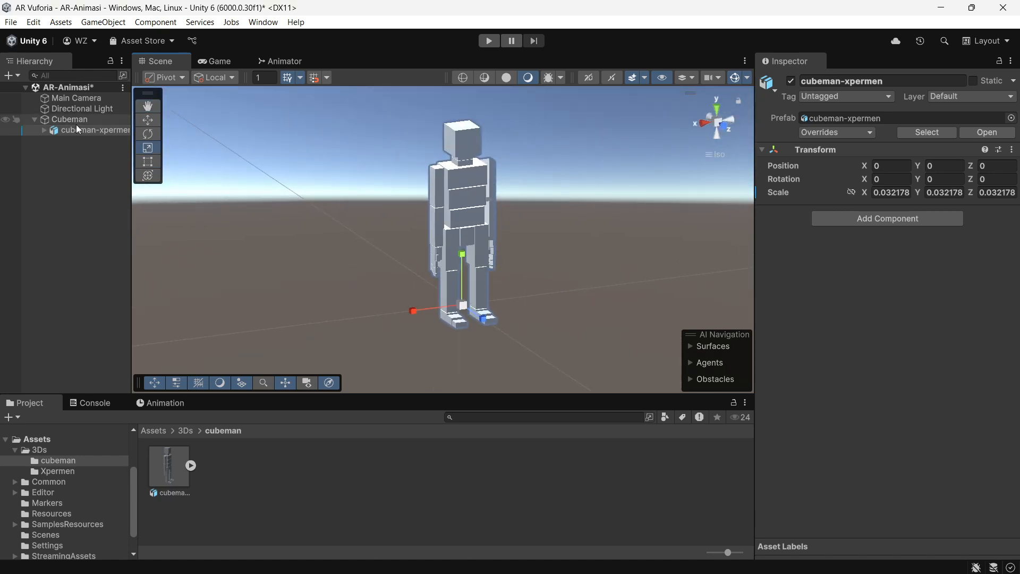
- Add an Animator component to the cubeman-xpermen object
click(885, 221)
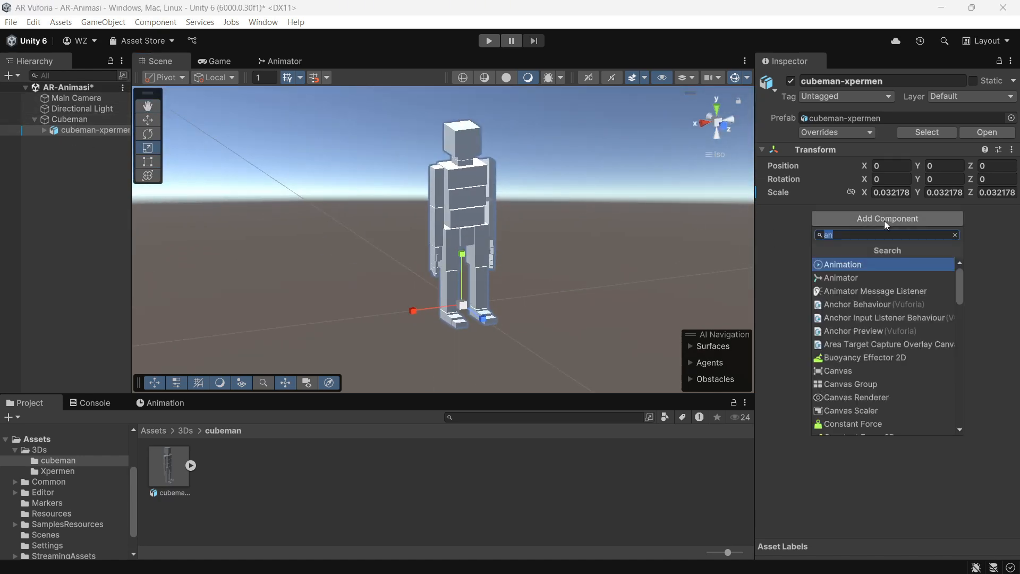
text(Animator)
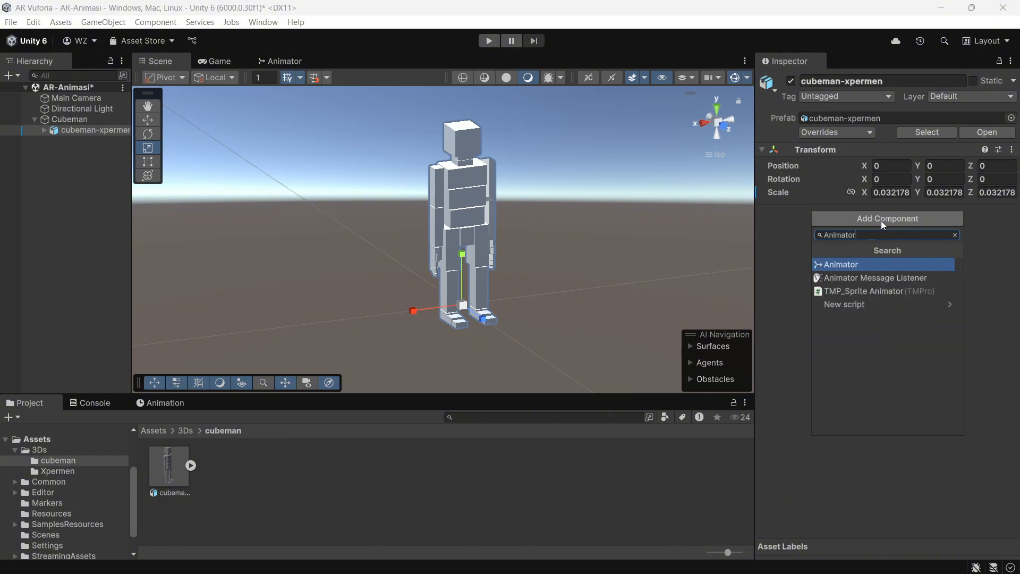
key(Return)
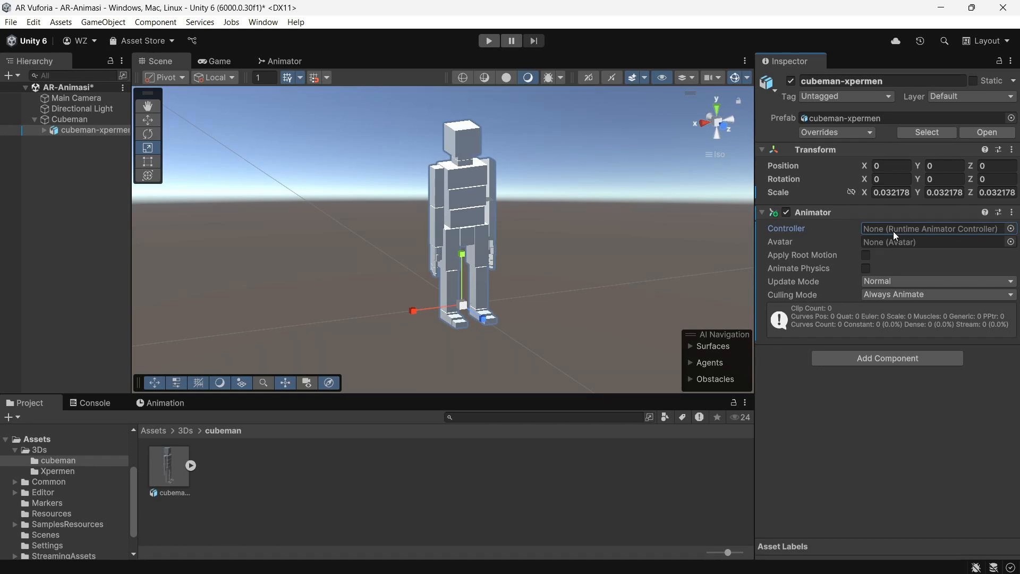
- Create an Animator Controller named CubemanAnimator in the cubeman asset folder
right_click(284, 488)
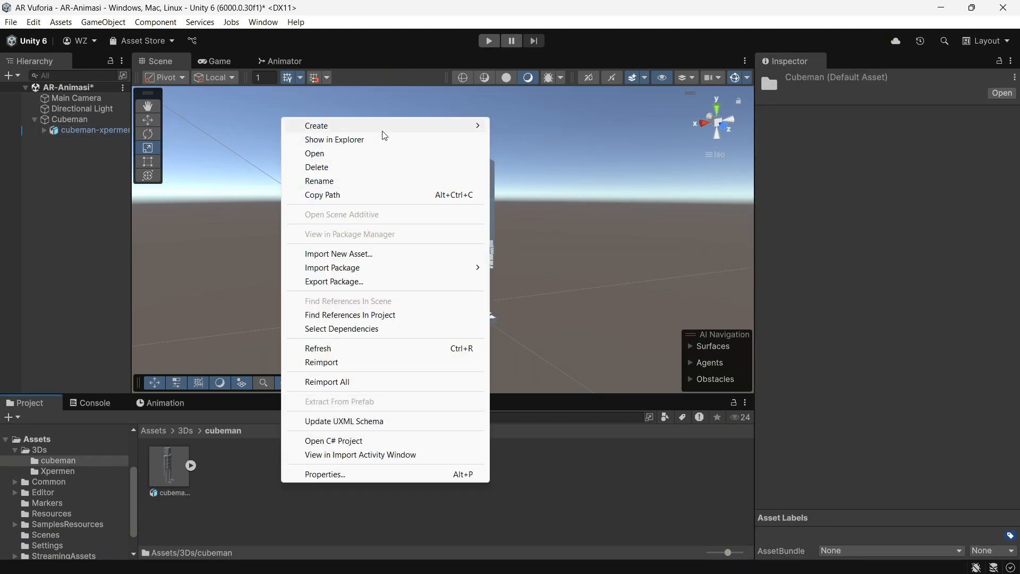
mouse_move(381, 127)
mouse_move(558, 200)
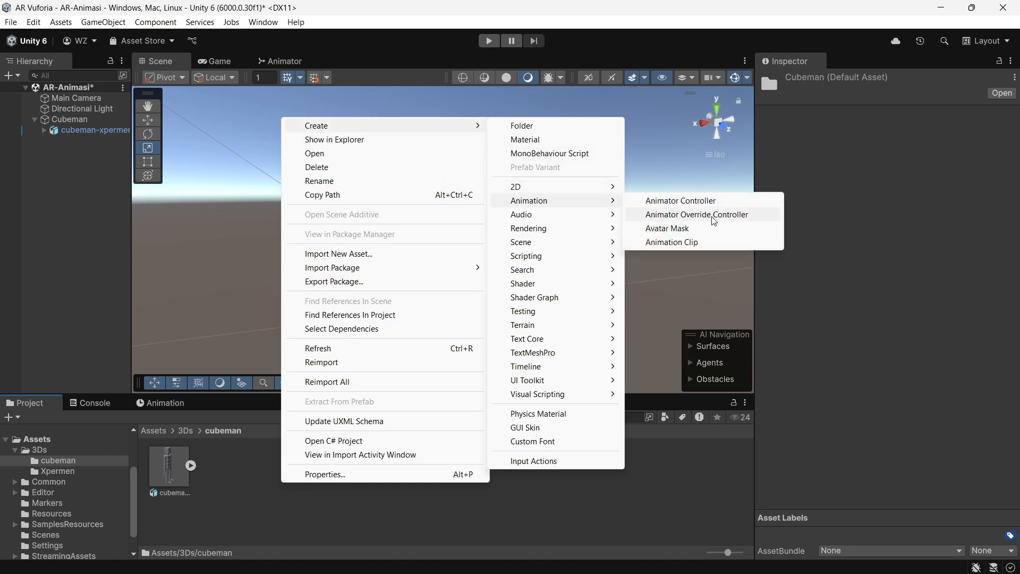
click(718, 202)
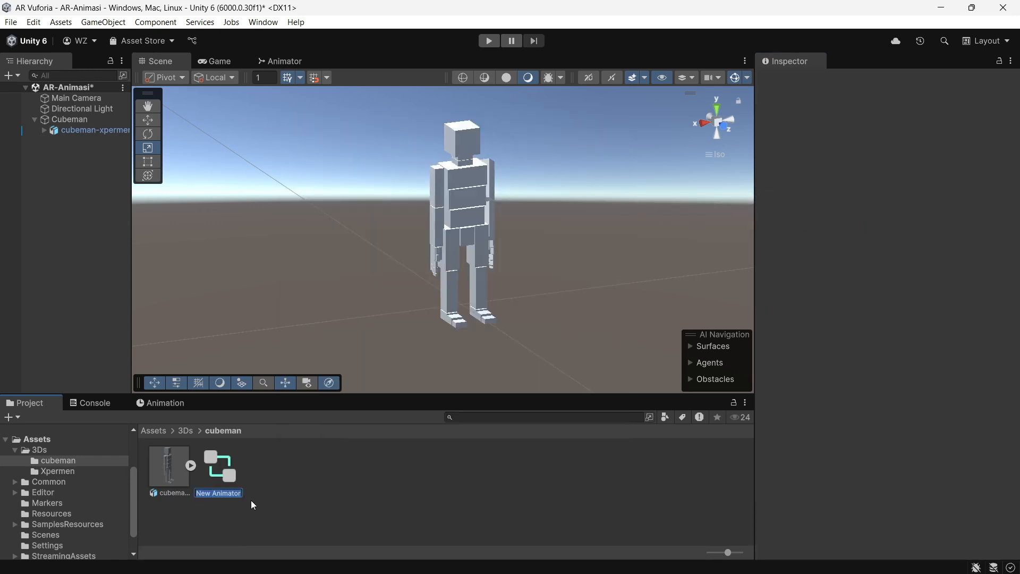
text(Cube)
text(manAnimator)
key(Return)
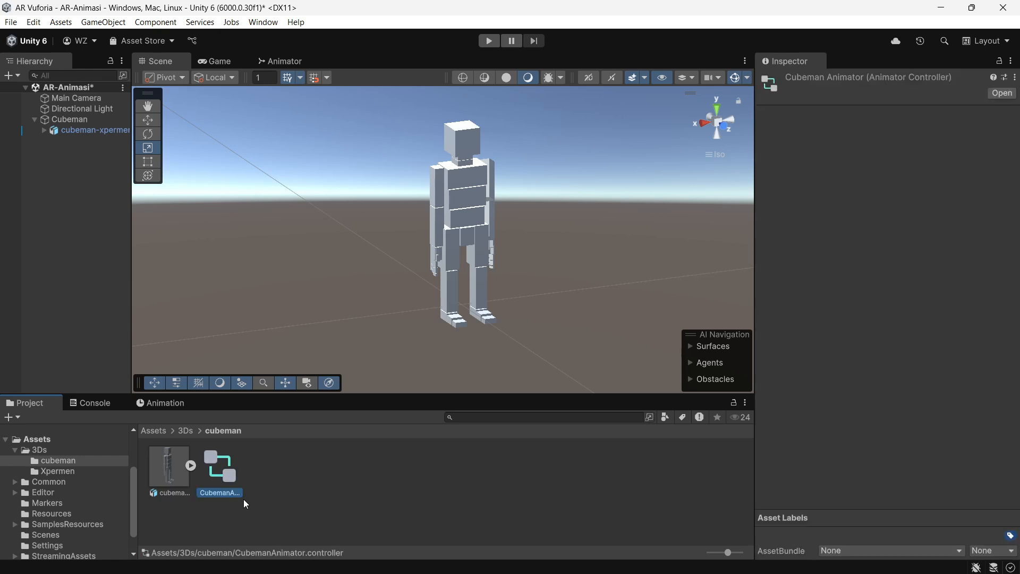
- Assign CubemanAnimator as the controller of the cubeman-xpermen object's Animator and show its state graph
click(88, 131)
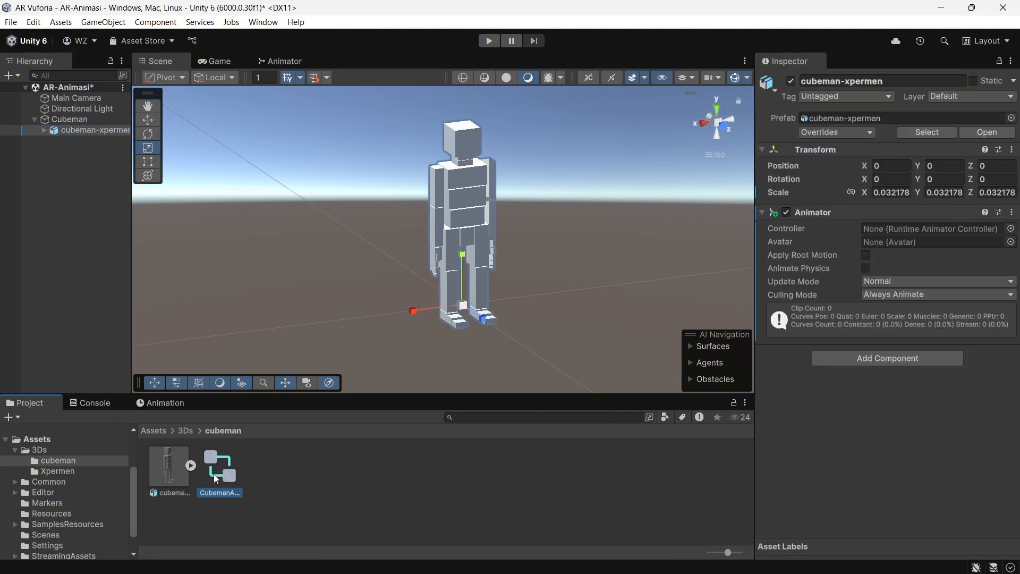
drag(216, 478, 900, 230)
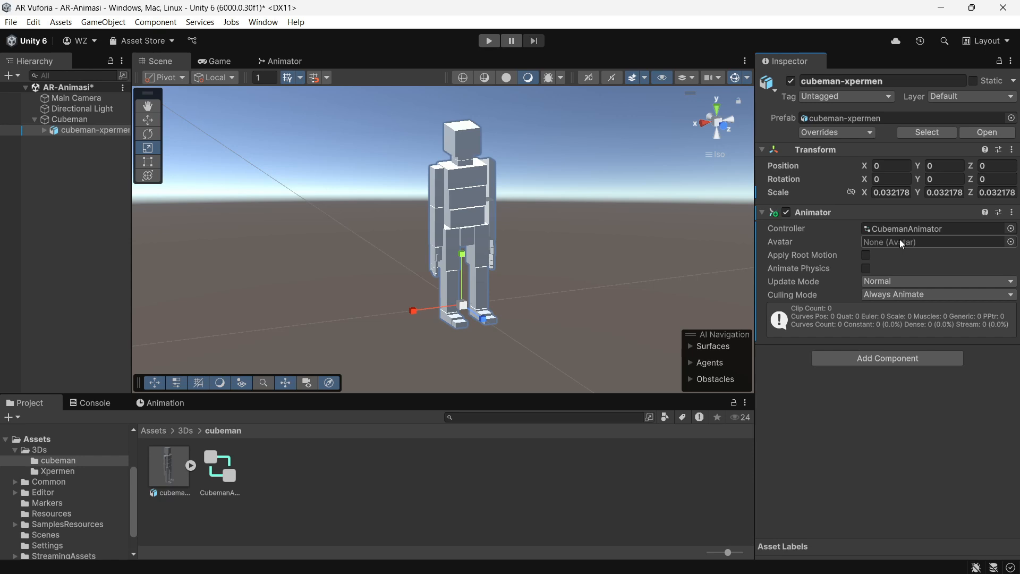
click(279, 61)
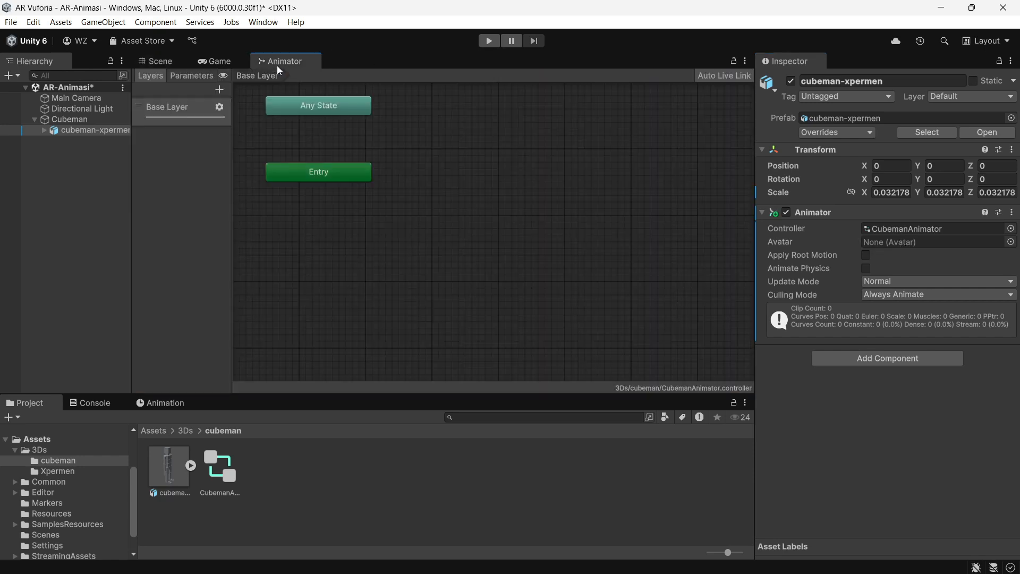
- Close the Animator window and open it again
right_click(306, 65)
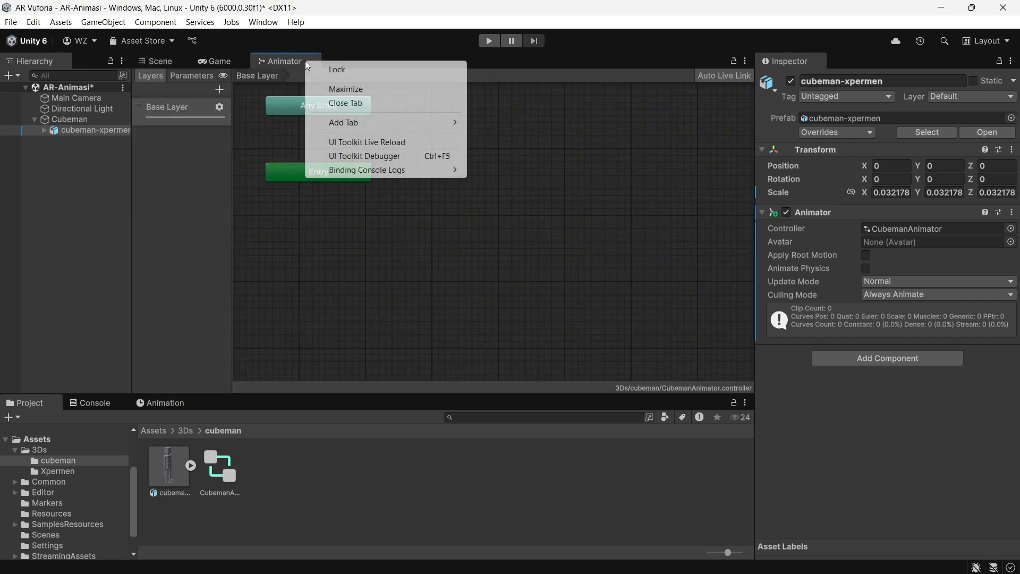
click(352, 101)
click(263, 21)
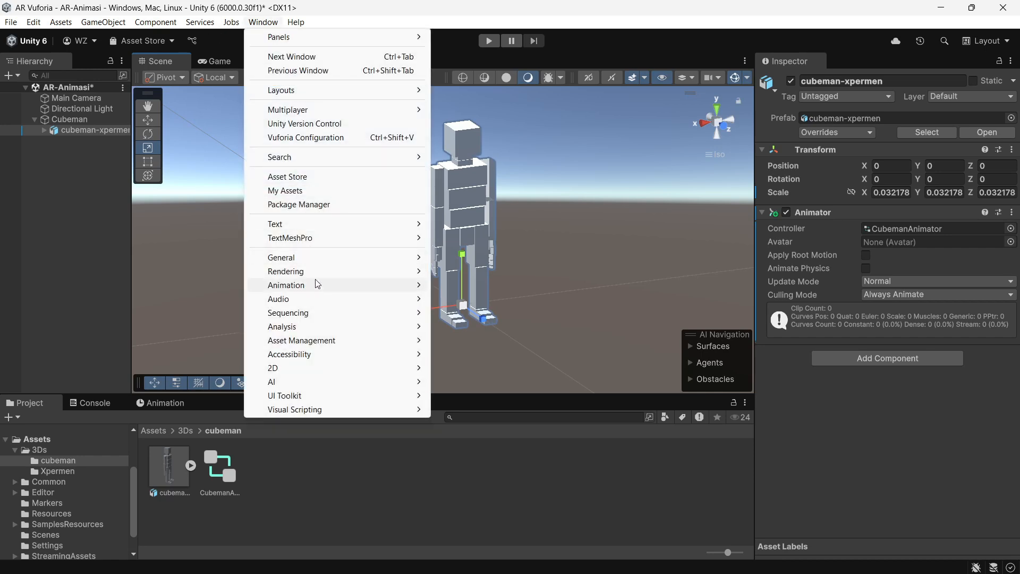
mouse_move(416, 288)
click(502, 299)
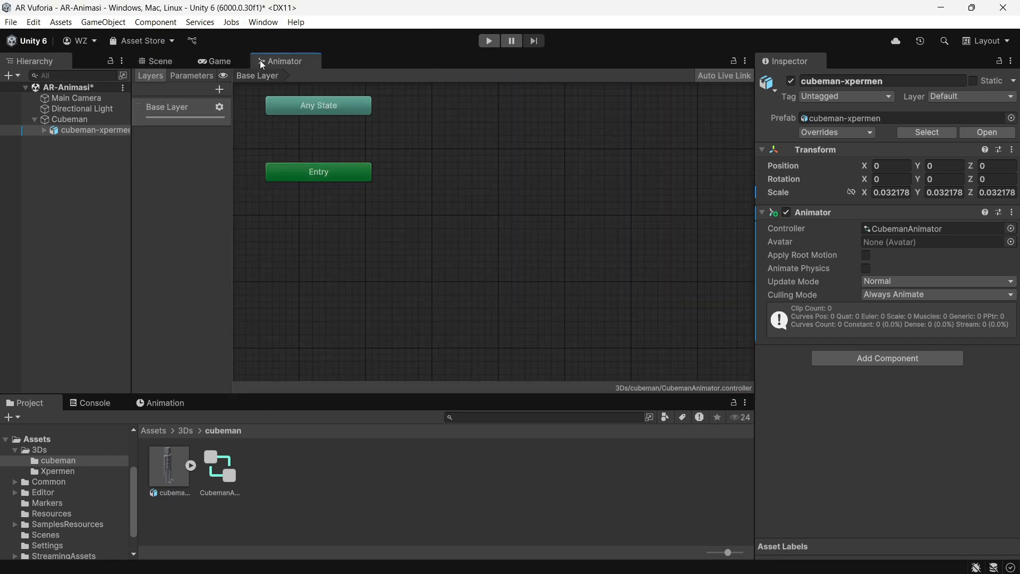
- Create an empty state in the cubeman-xpermen state graph and name it Idle
click(93, 131)
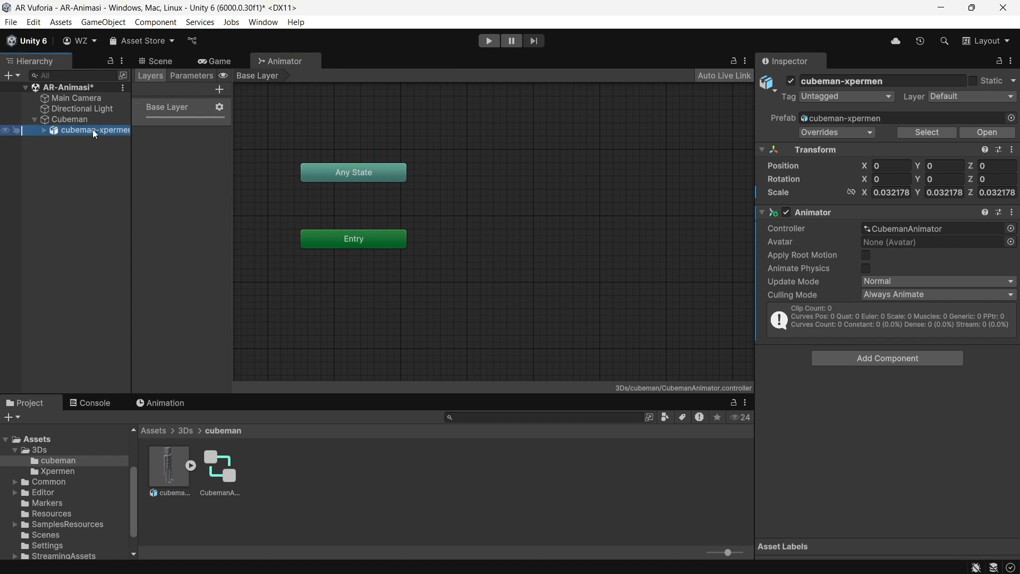
right_click(521, 181)
mouse_move(588, 196)
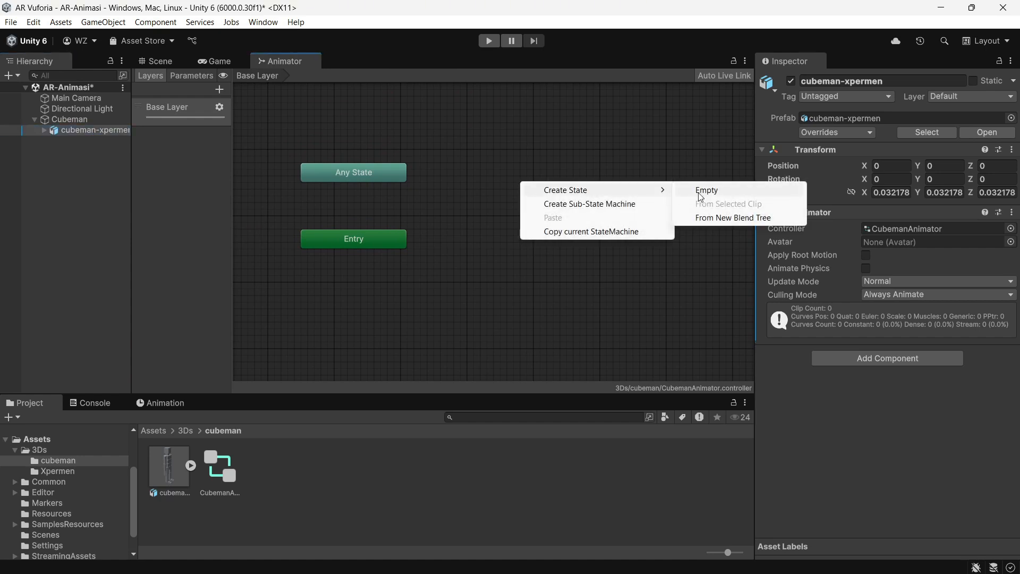
click(728, 192)
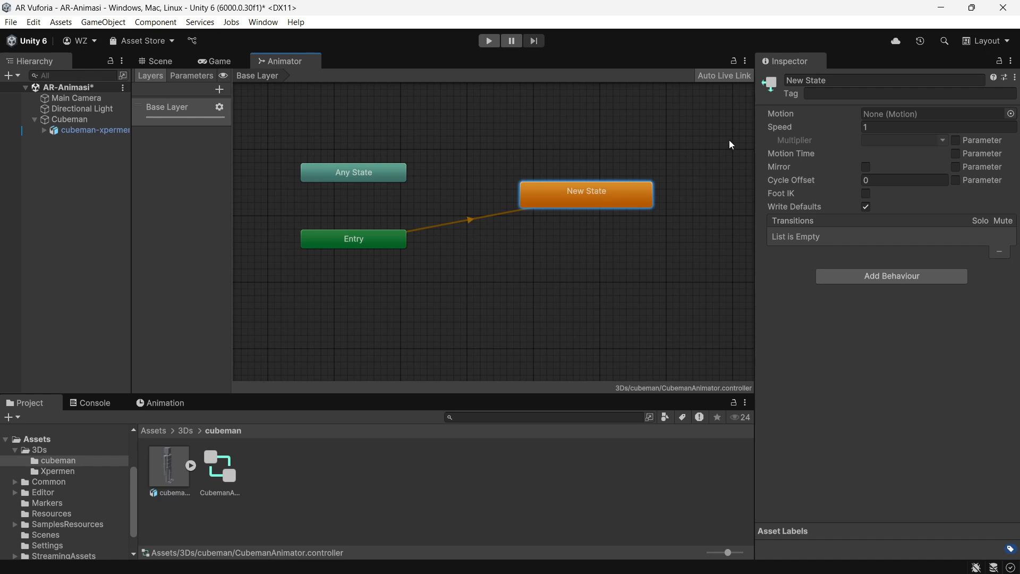
click(870, 85)
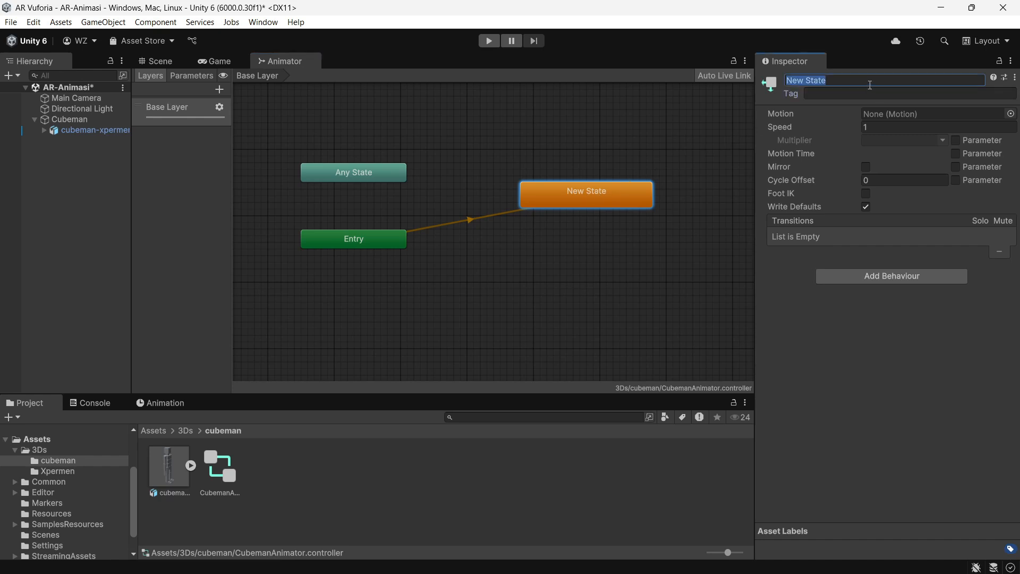
key(BackSpace)
key(Return)
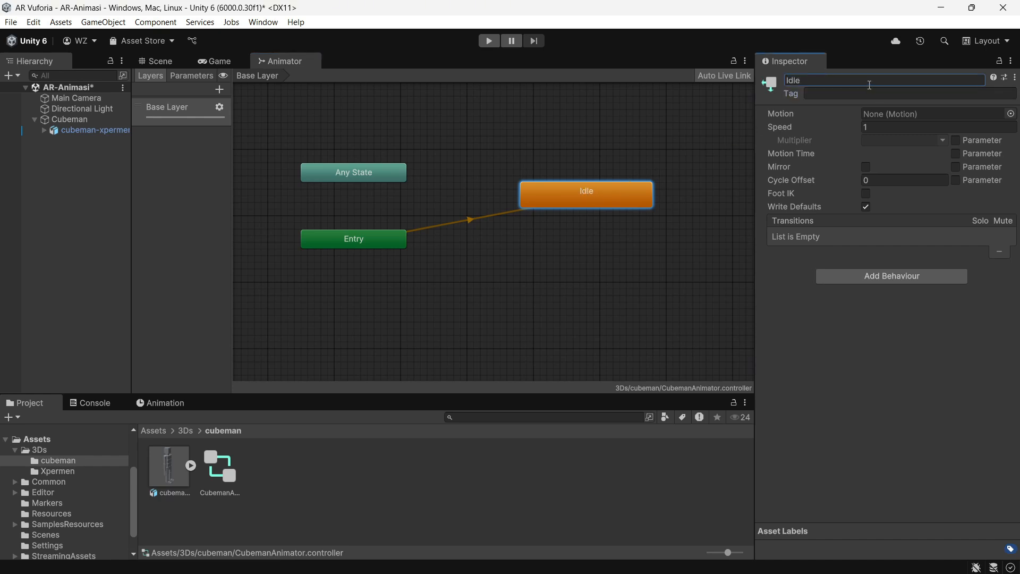
- Assign the new-idle clip as the Idle state's motion and save the scene
click(1011, 114)
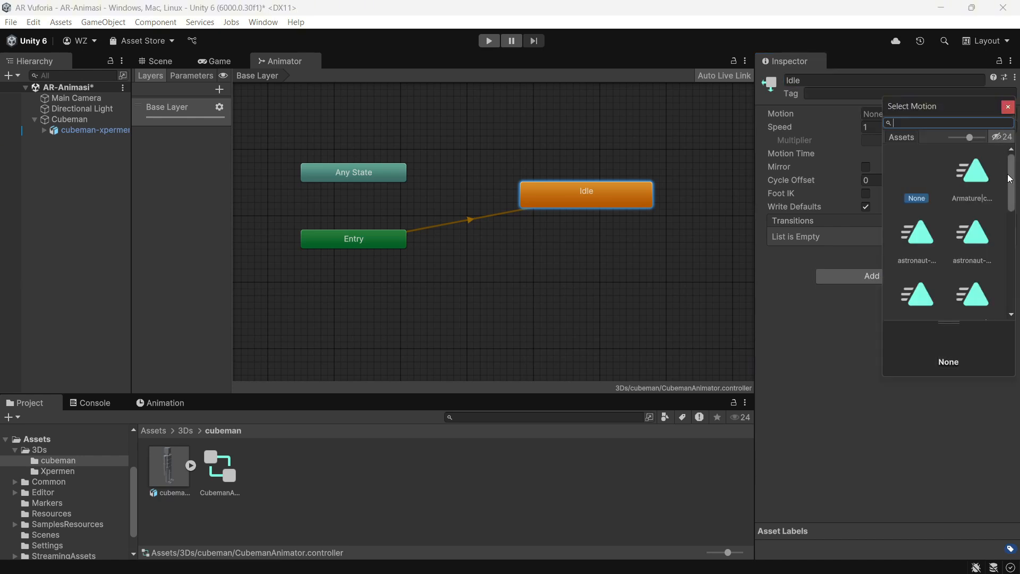
drag(1010, 179, 1004, 251)
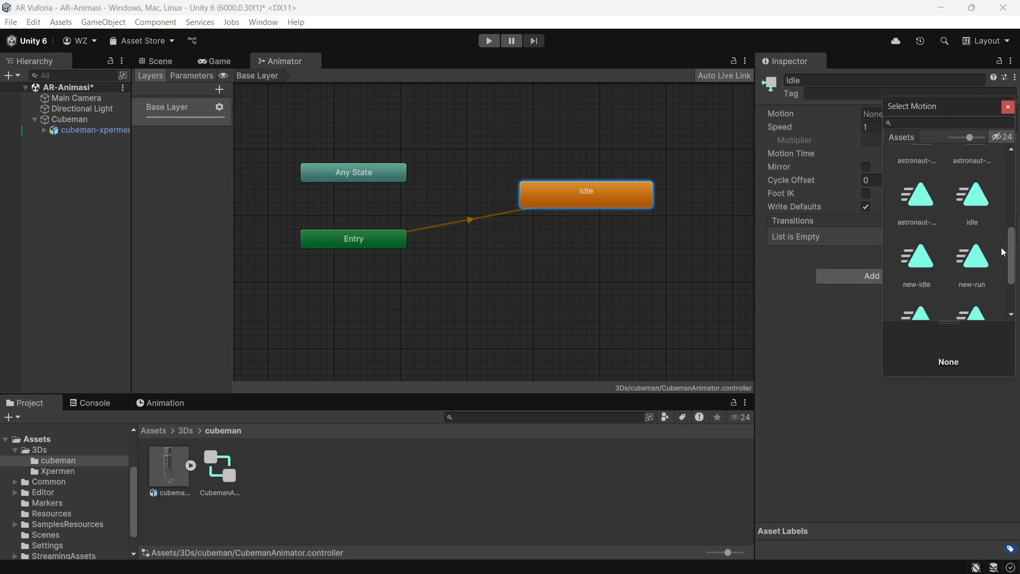
click(980, 211)
click(911, 269)
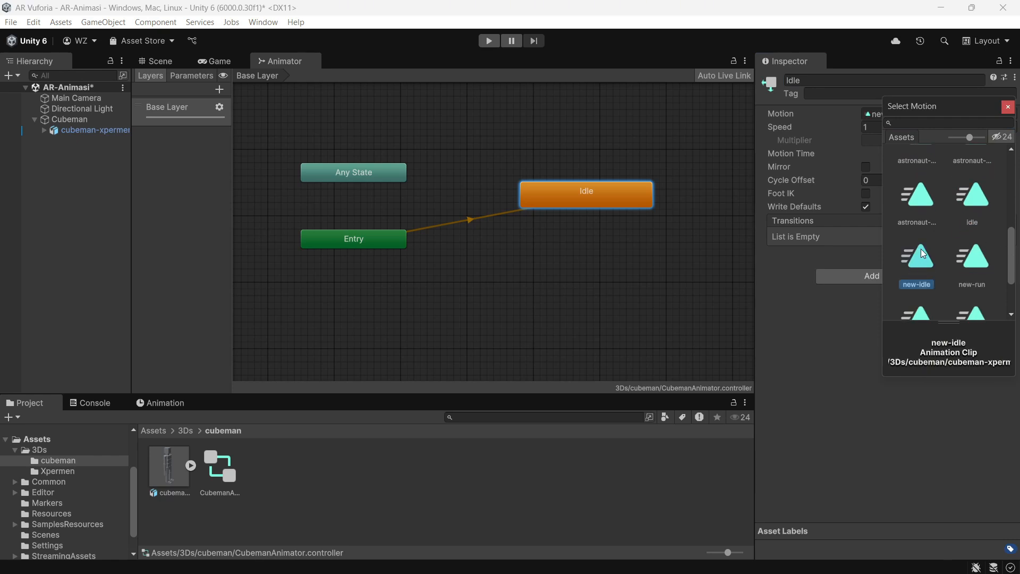
click(840, 317)
key(ctrl+s)
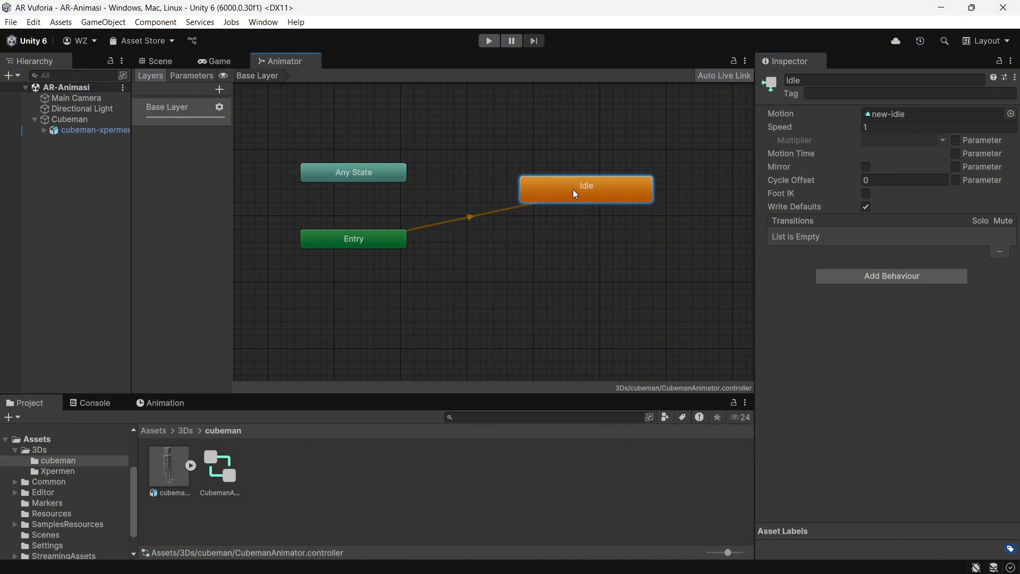
- Move the Idle state higher in the graph, create an empty state below it and name it Walk
drag(574, 194, 587, 148)
right_click(588, 189)
click(751, 199)
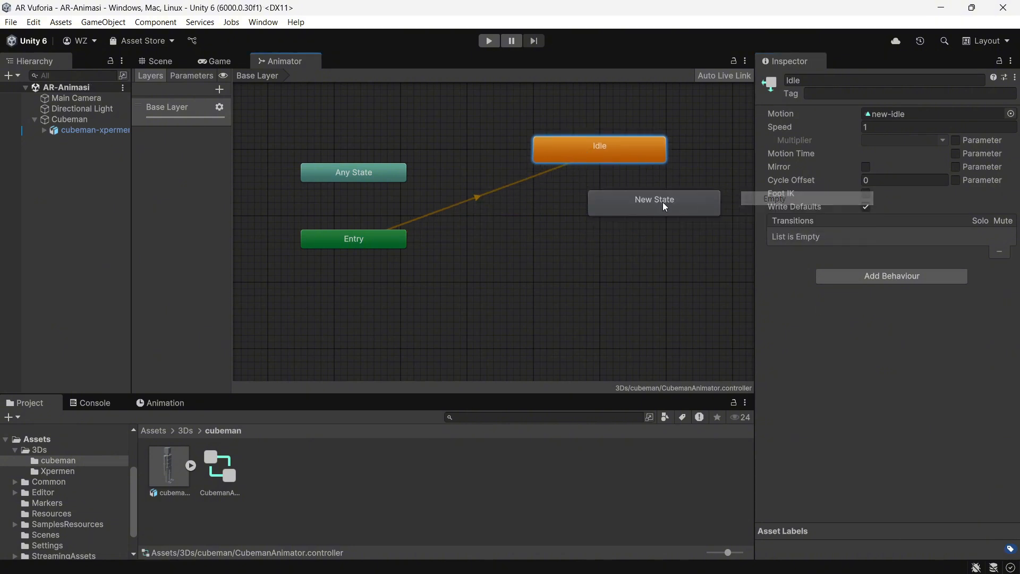
drag(662, 202, 620, 204)
click(840, 78)
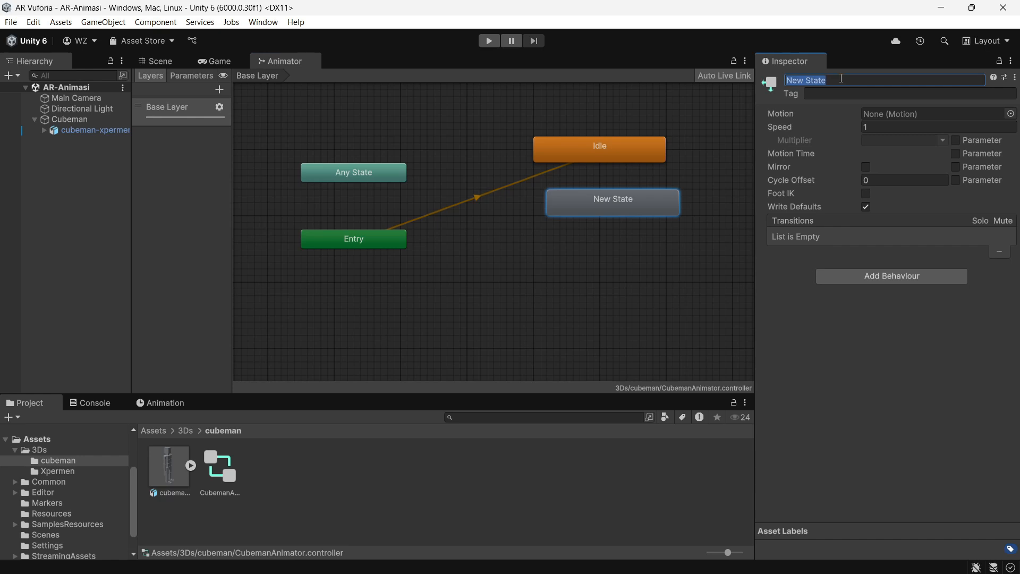
text(Walk)
key(Return)
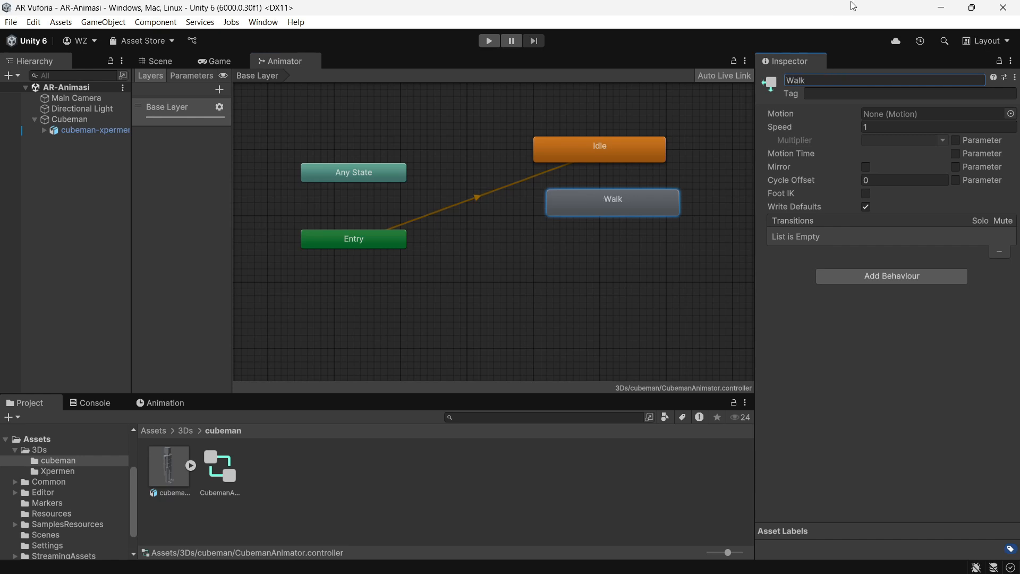
- Assign the new-walk clip as the Walk state's motion and nudge the state closer to Idle
click(1011, 114)
text(walk)
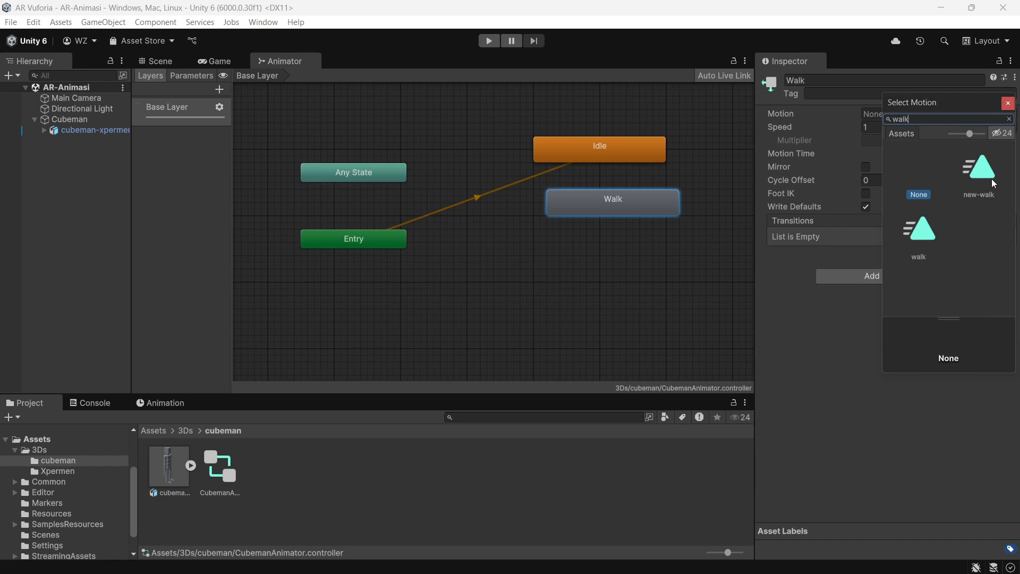
click(992, 178)
click(1008, 103)
drag(634, 196, 617, 191)
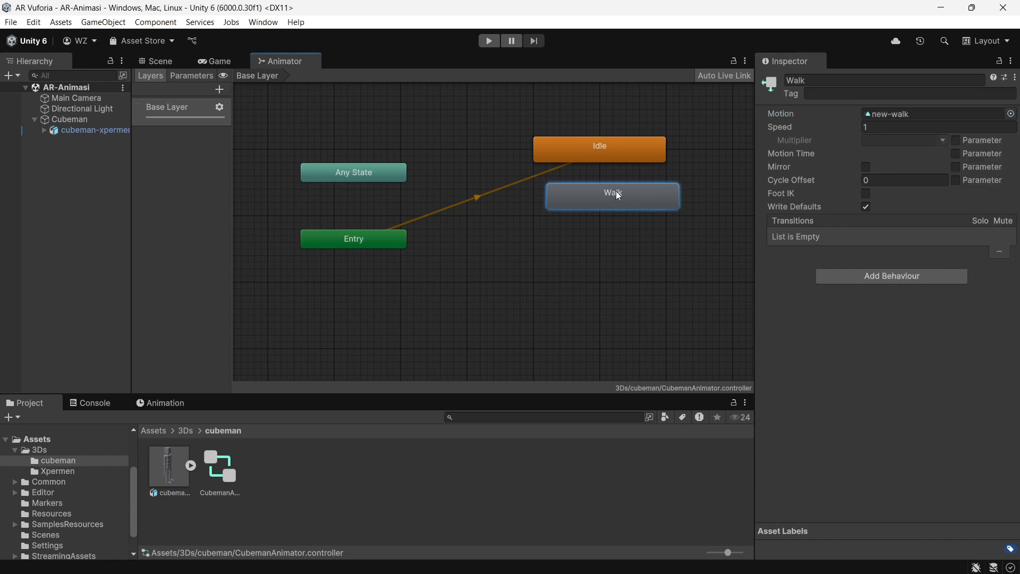
- Create an empty state below Walk in the state graph and name it Run
right_click(600, 222)
mouse_move(617, 230)
click(771, 233)
drag(664, 238, 613, 251)
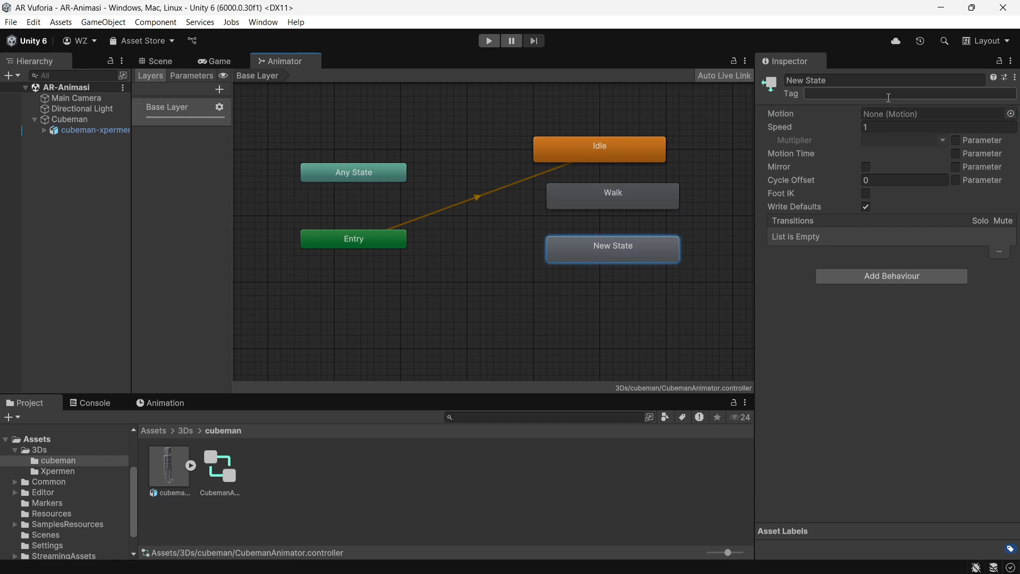
click(883, 81)
text(Run)
key(Return)
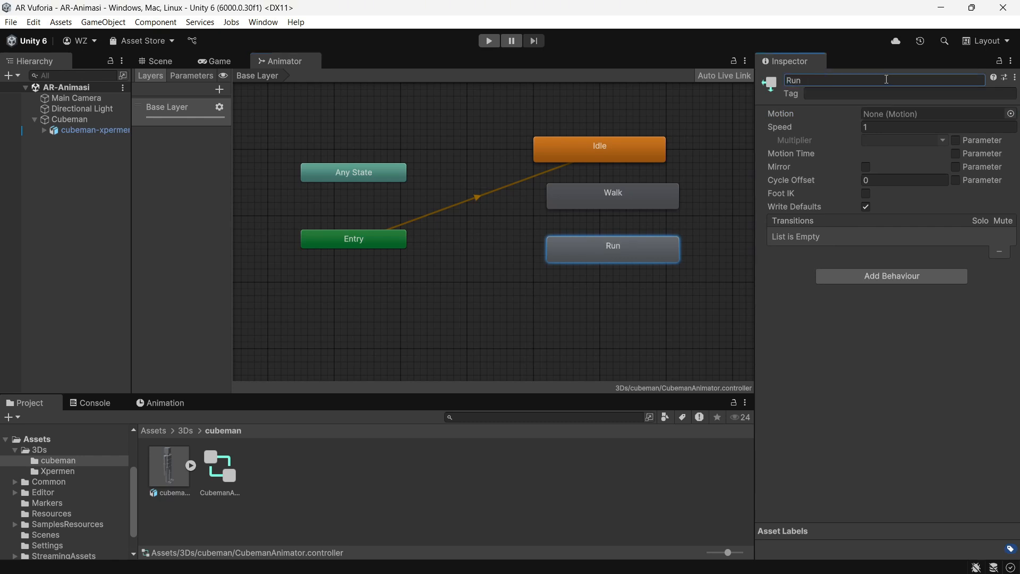
- Assign the new-run clip as the Run state's motion and shift the state slightly sideways
click(1012, 113)
text(run)
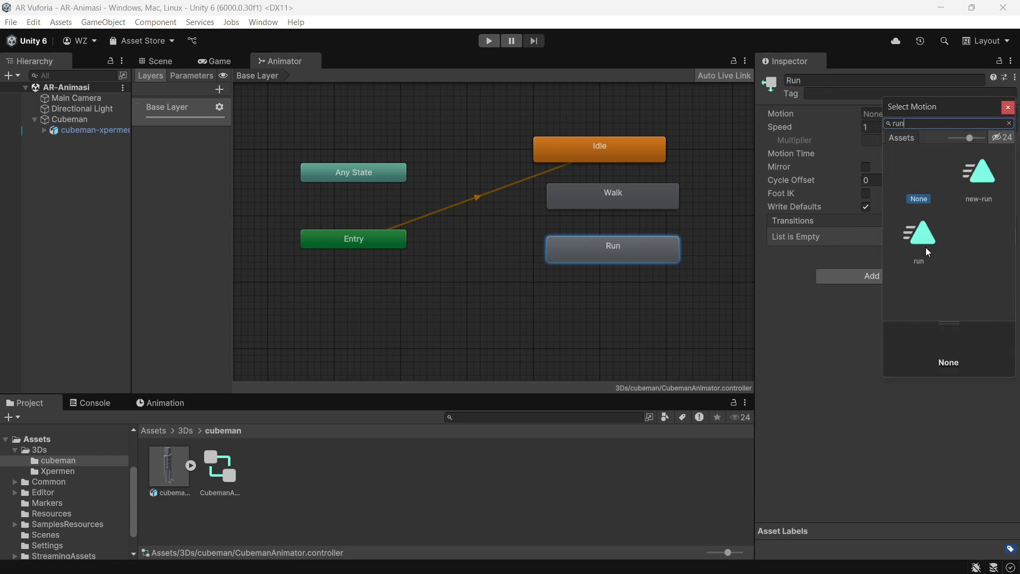
click(980, 175)
double_click(980, 175)
drag(639, 250, 618, 258)
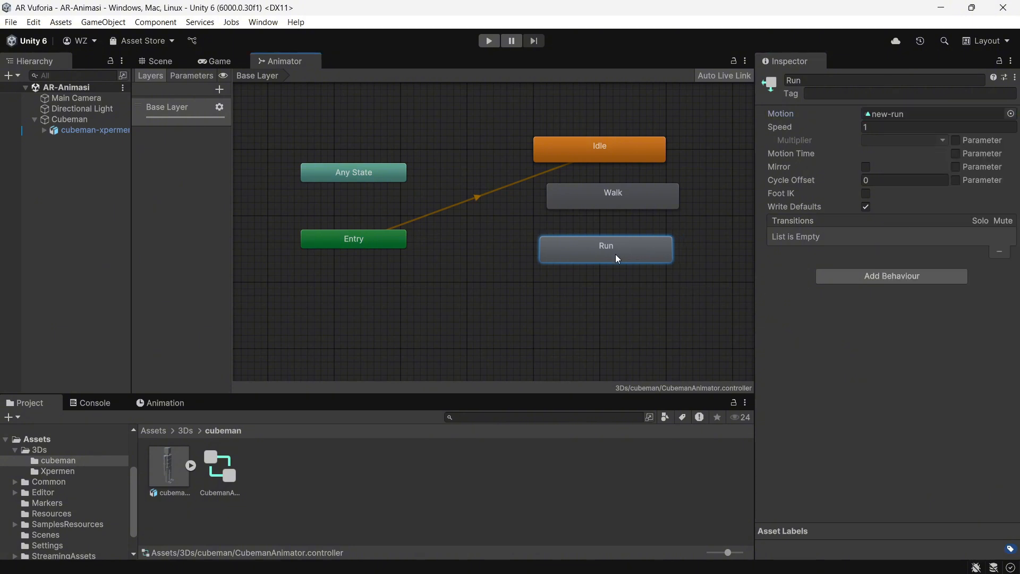
- Set the Walk state as the layer default state
click(629, 187)
right_click(633, 190)
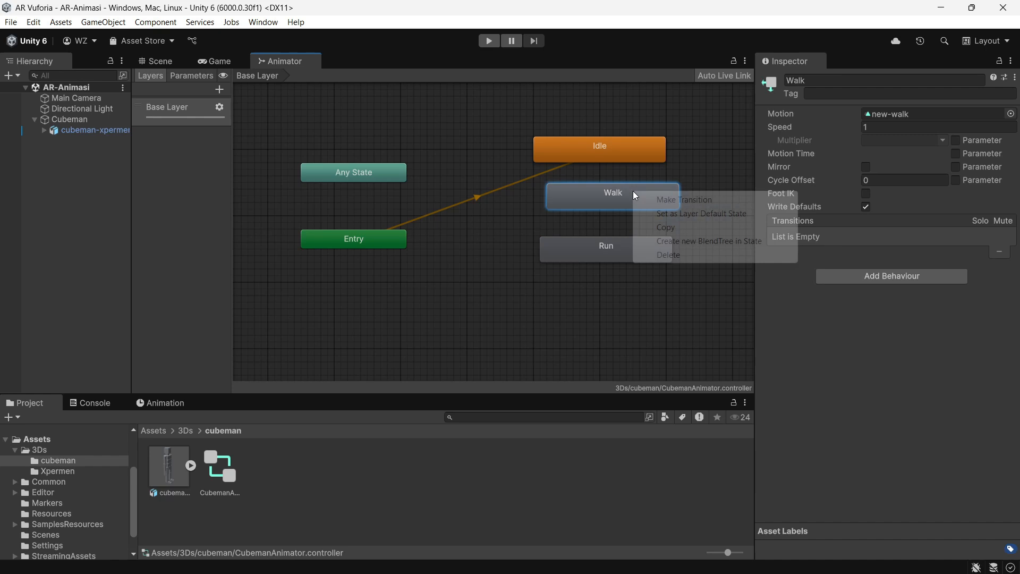
click(677, 213)
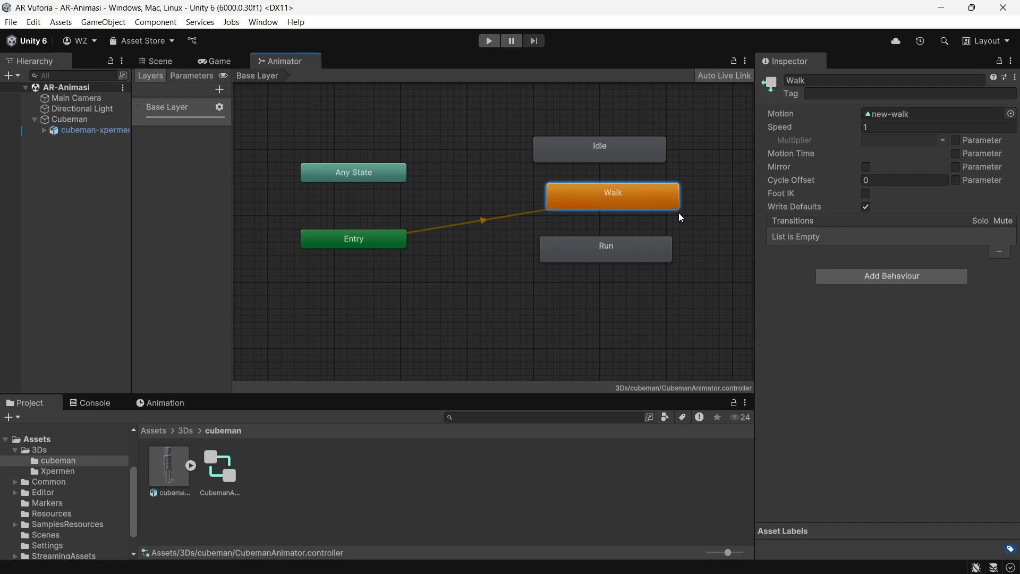
- Move the Main Camera in the scene along its Z axis to about Z 1.27
click(164, 66)
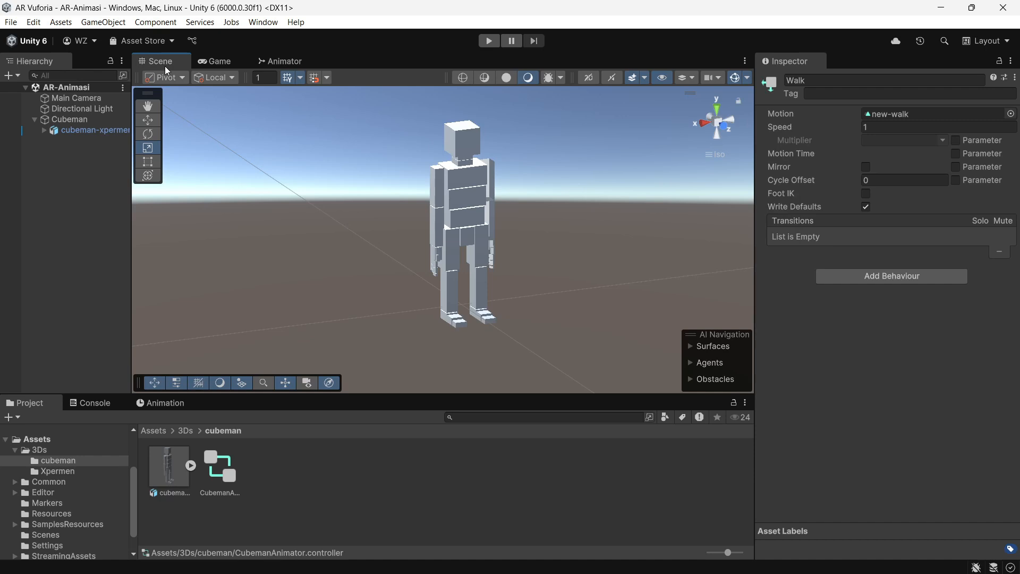
click(79, 98)
scroll(512, 205, down, 10)
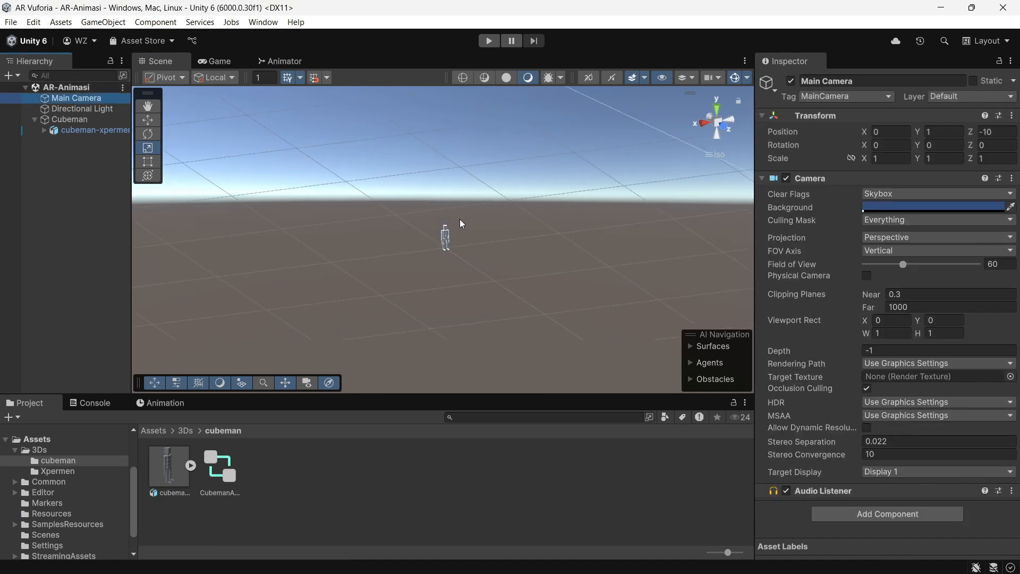
key(w)
drag(284, 143, 499, 260)
alt+drag(500, 261, 599, 245)
- Set the scale of the cubeman-xpermen object to 1
click(87, 131)
click(893, 192)
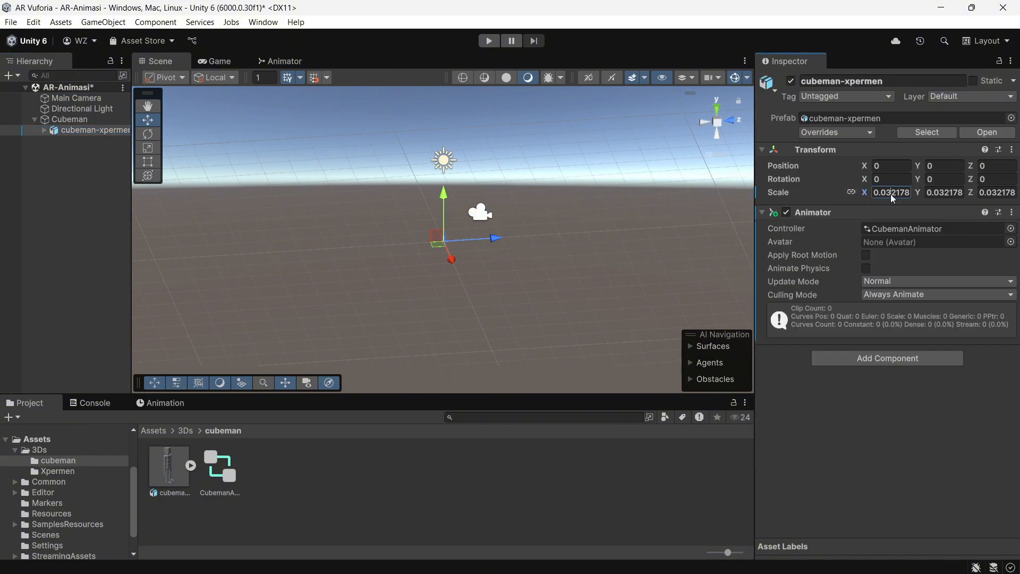
text(1)
key(Return)
- Rotate the Main Camera 180 degrees about Y and move it in front of the model to about Z 10.08
click(69, 120)
click(76, 98)
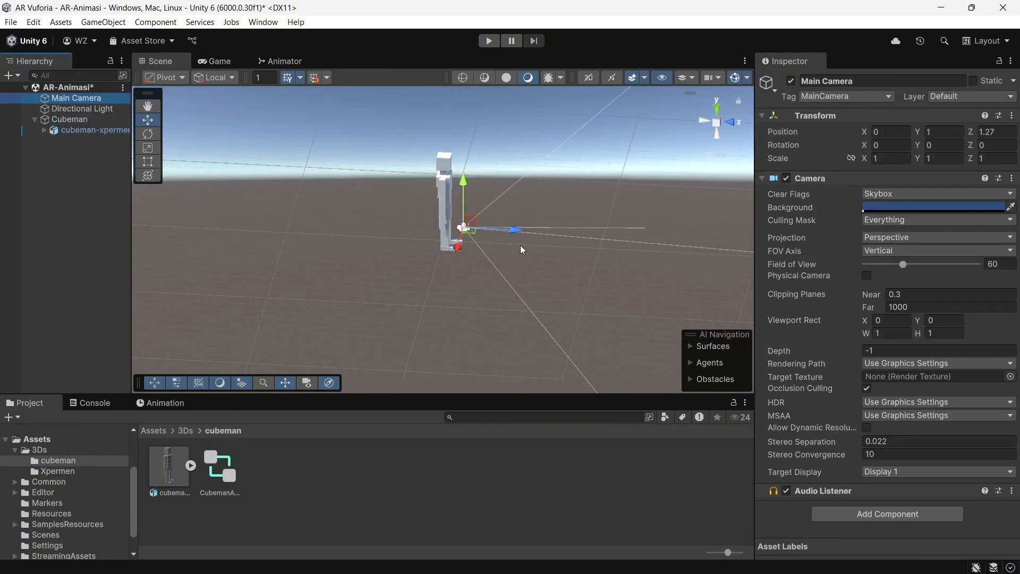
drag(517, 231, 535, 232)
click(937, 146)
text(180)
drag(432, 230, 554, 254)
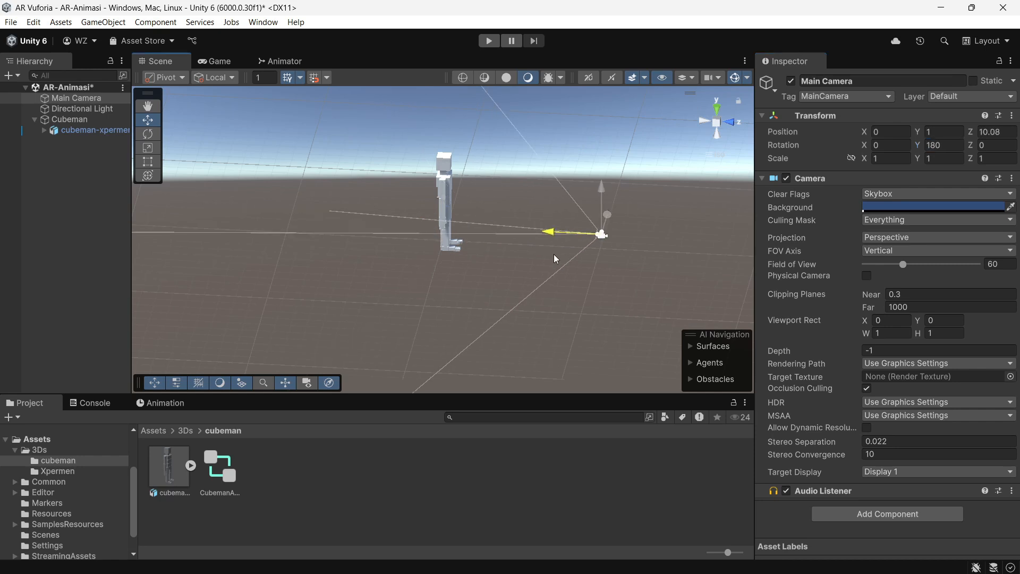
- Raise the Main Camera to about Y 3.4, check its framing of the model in the Game view and save the scene
click(222, 61)
click(157, 61)
drag(602, 202, 605, 176)
click(216, 62)
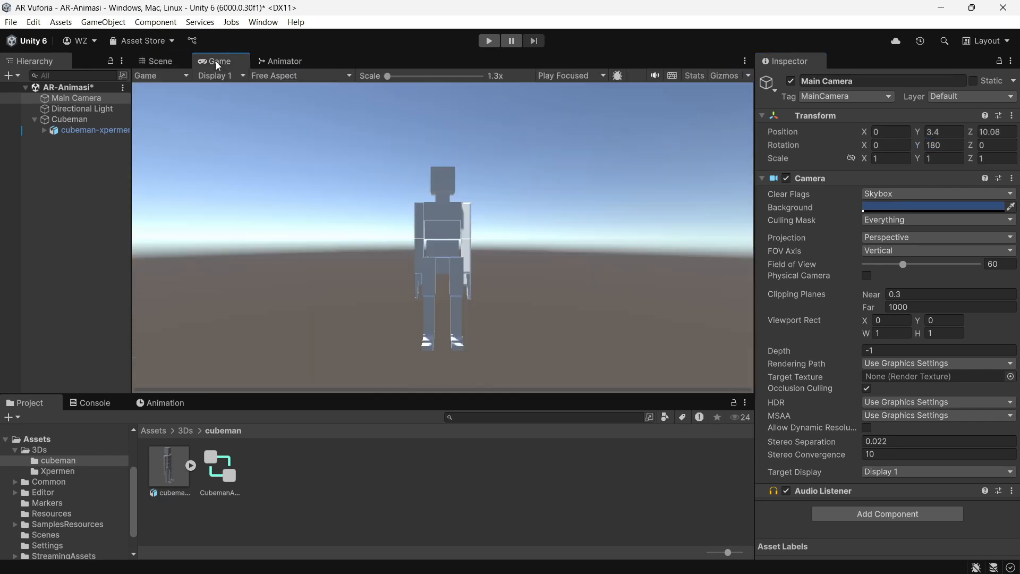
click(158, 61)
key(ctrl+s)
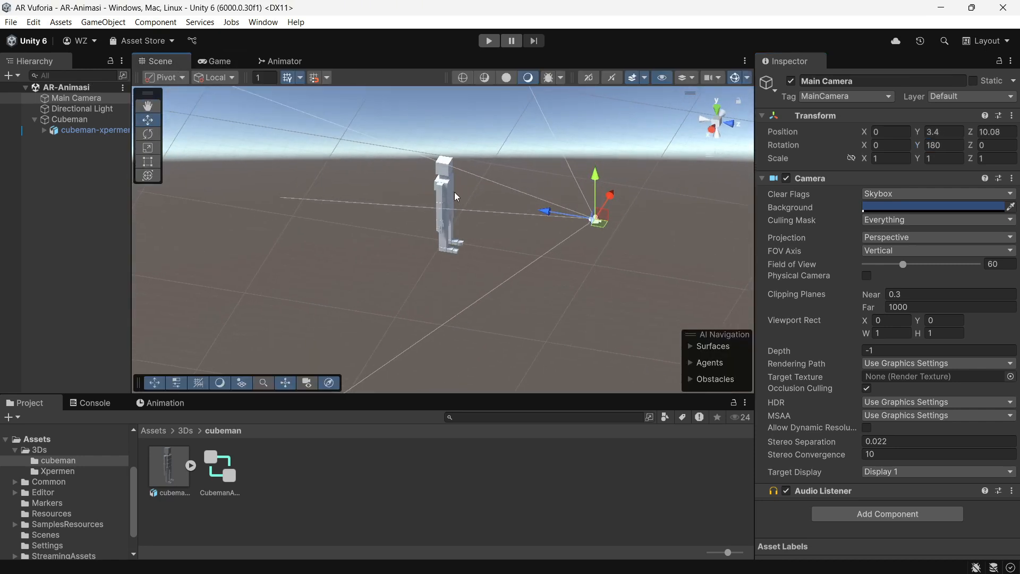
- Play the scene and set the Run state as the layer default state while it is playing
click(498, 42)
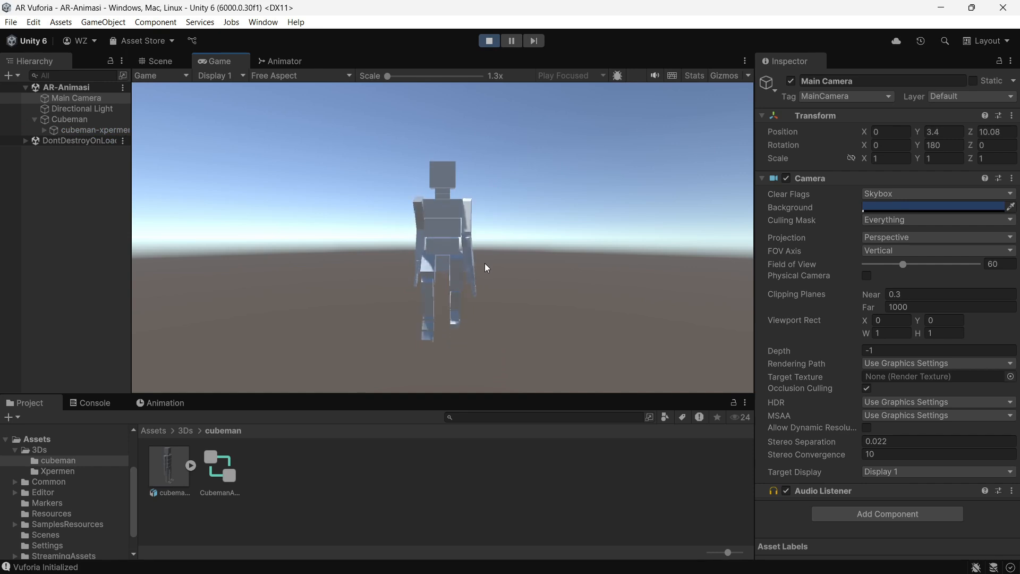
click(294, 63)
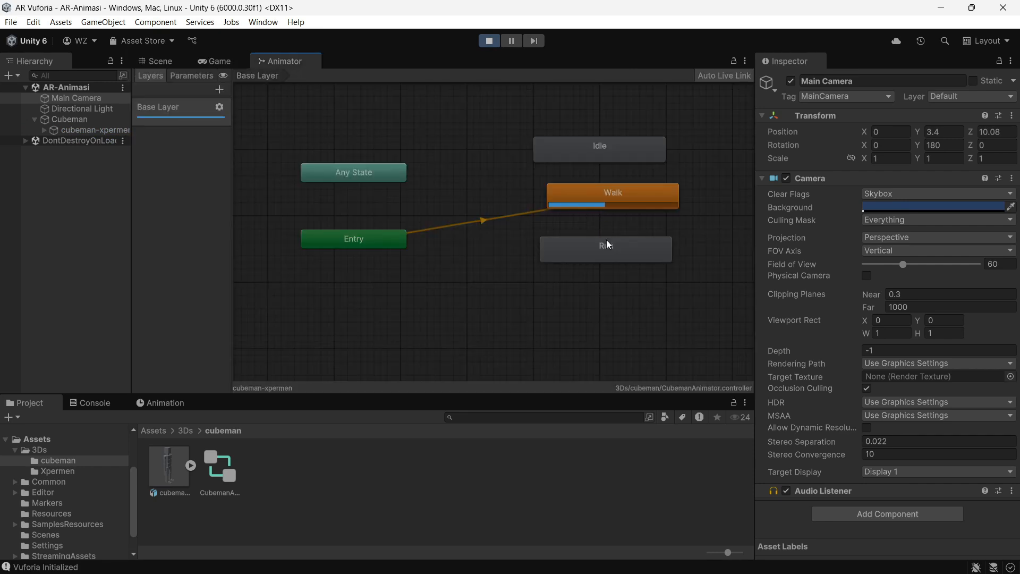
right_click(610, 254)
click(659, 276)
- Check the cubeman's running animation in the Game and Scene views, then stop playing the scene
click(208, 62)
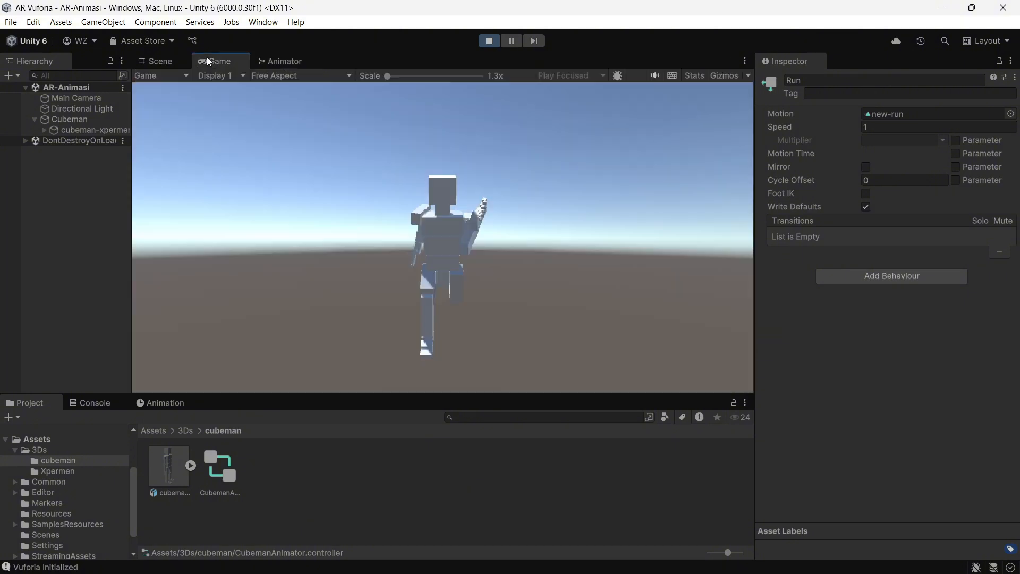
click(157, 67)
alt+drag(341, 194, 217, 197)
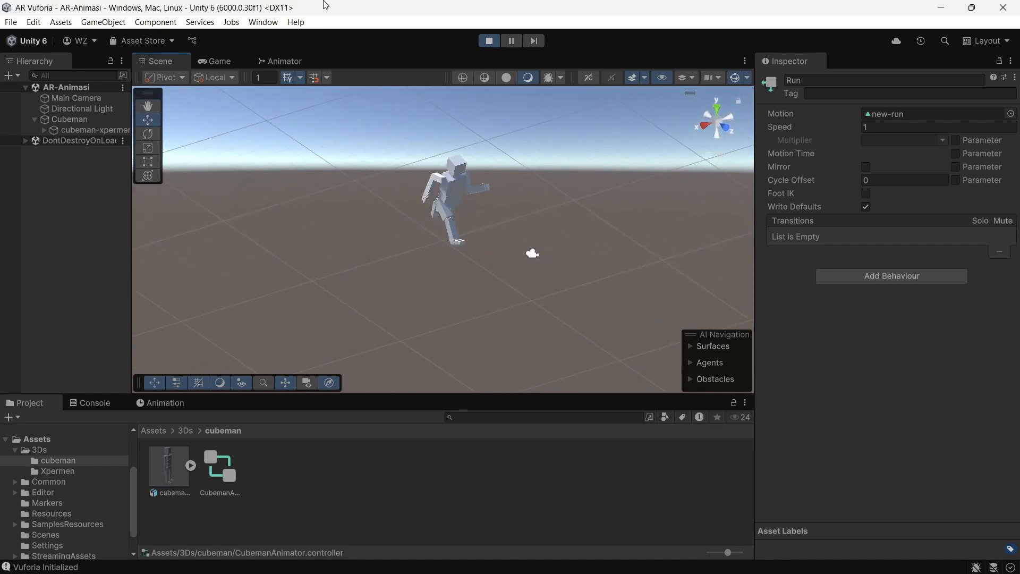
click(488, 41)
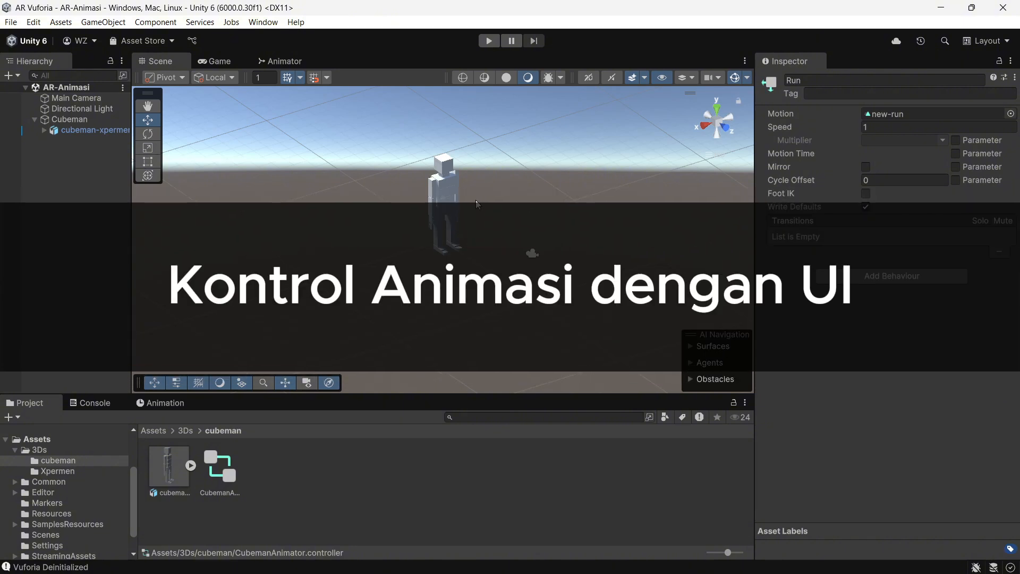
- Create a UI Canvas at the root of the scene and set its UI Scale Mode to Scale With Screen Size
click(35, 120)
click(53, 153)
right_click(54, 156)
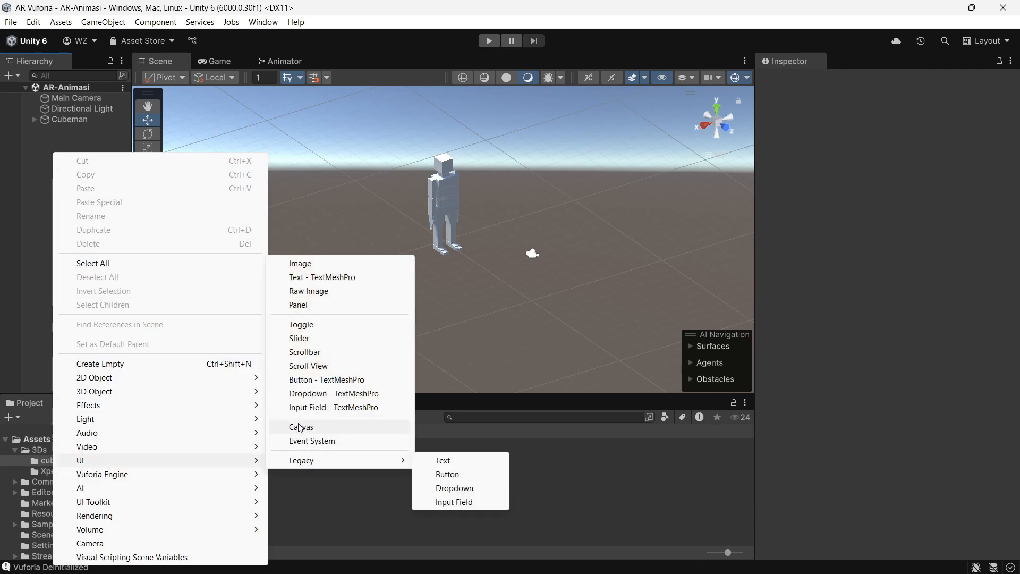
click(302, 427)
key(Return)
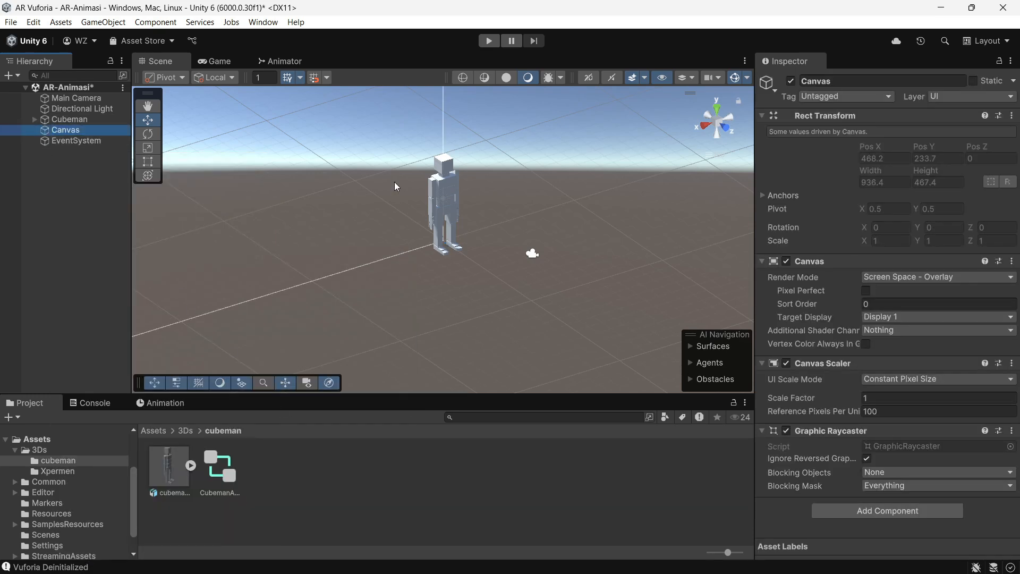
click(928, 379)
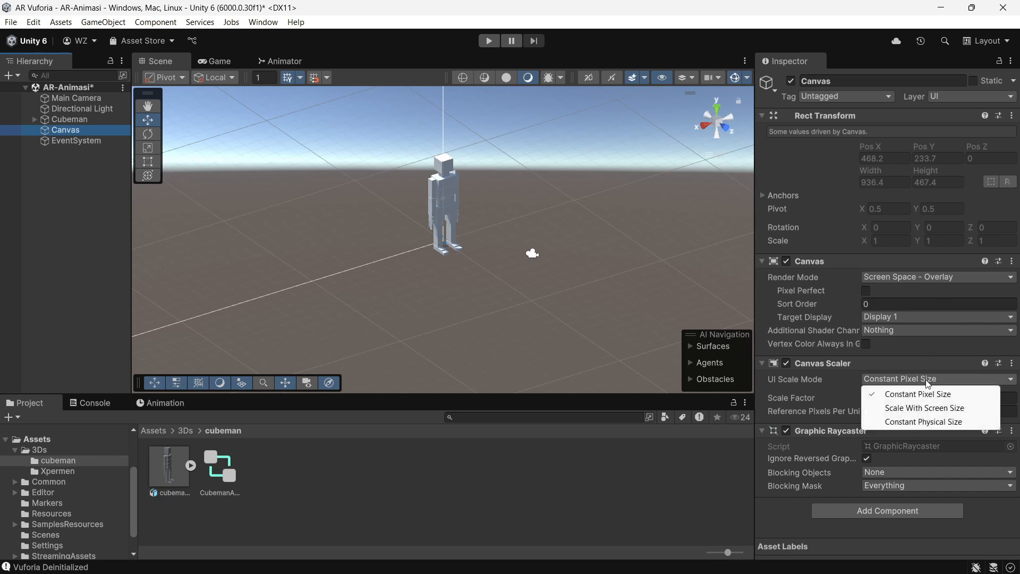
click(929, 407)
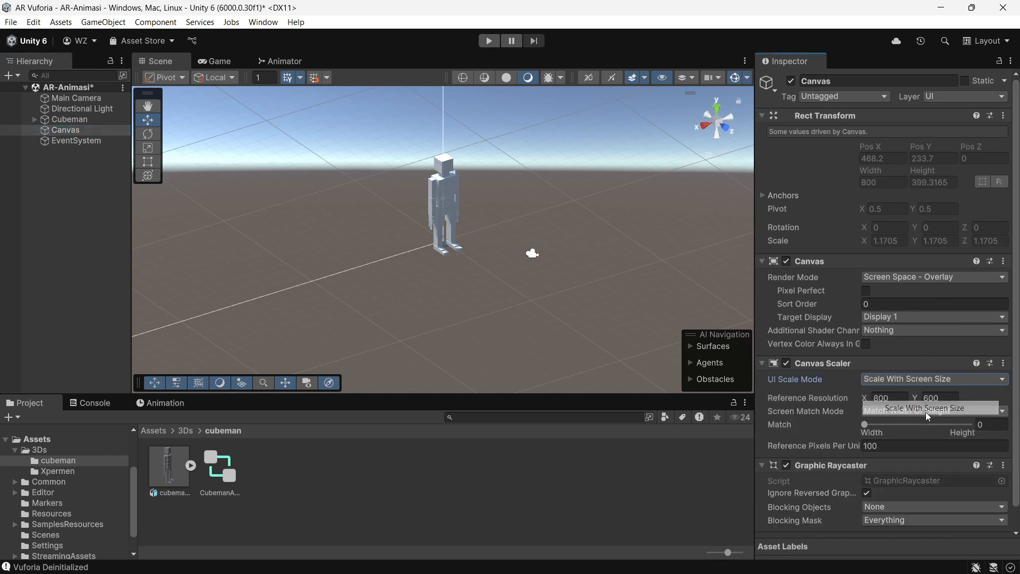
- Frame the Canvas in the Scene view and switch the view to 2D
double_click(78, 130)
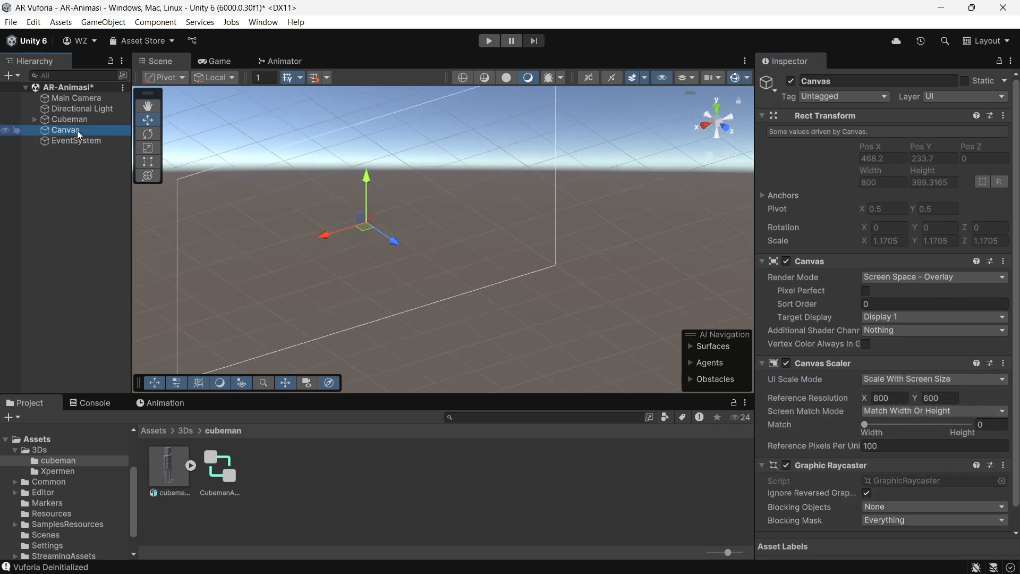
click(729, 127)
click(589, 77)
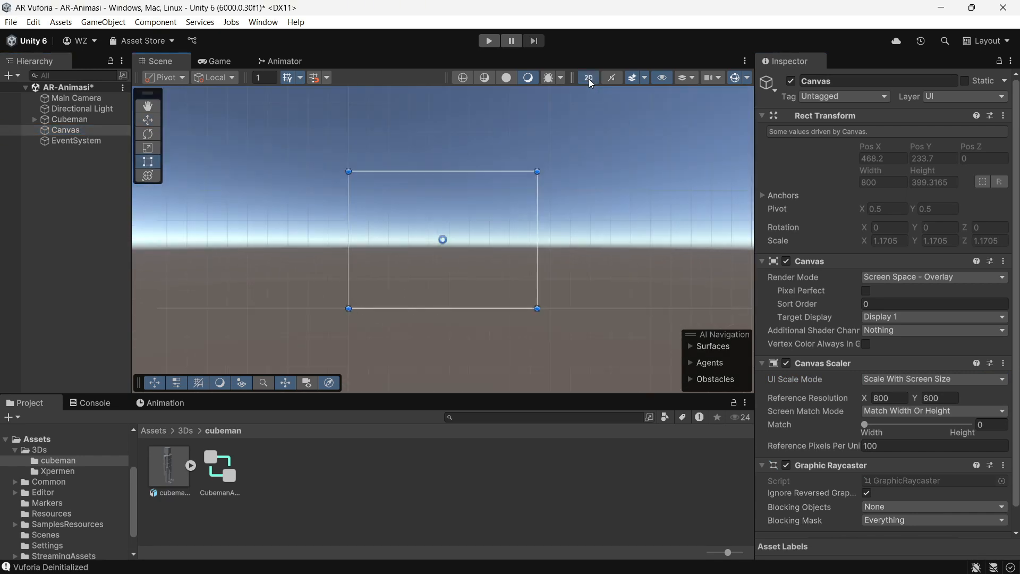
scroll(481, 241, up, 3)
scroll(477, 237, up, 2)
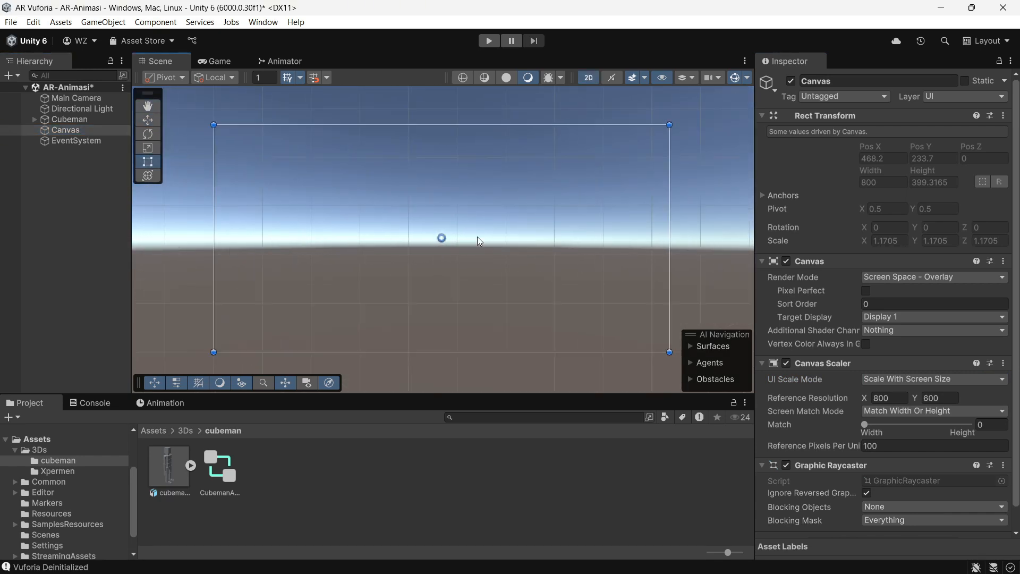
- Add a TextMeshPro button to the Canvas and import the TMP Essentials
right_click(71, 130)
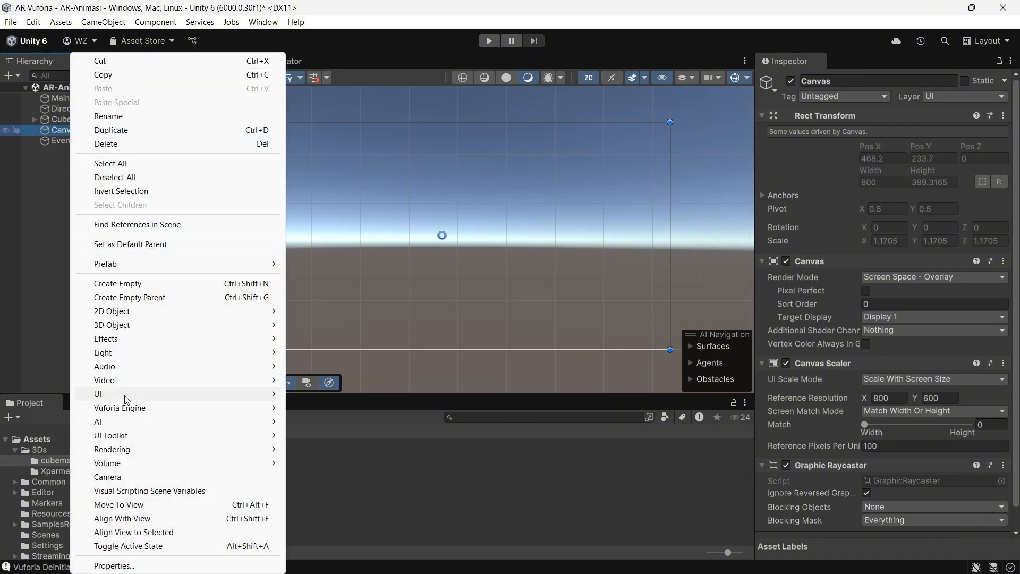
mouse_move(122, 393)
click(345, 314)
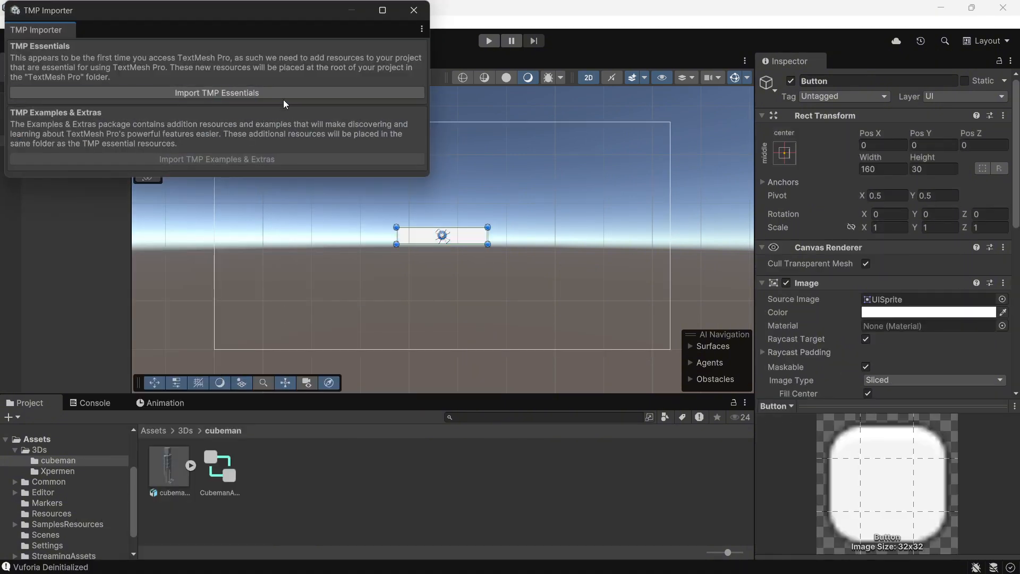
click(283, 98)
- Move the button to the Canvas's lower-left corner, at about X 101 and Y 33 with a bottom-left anchor
drag(471, 235, 300, 330)
click(785, 153)
click(795, 319)
- Rename the button Btn-Idle and set its label text to Idle
click(45, 141)
key(F2)
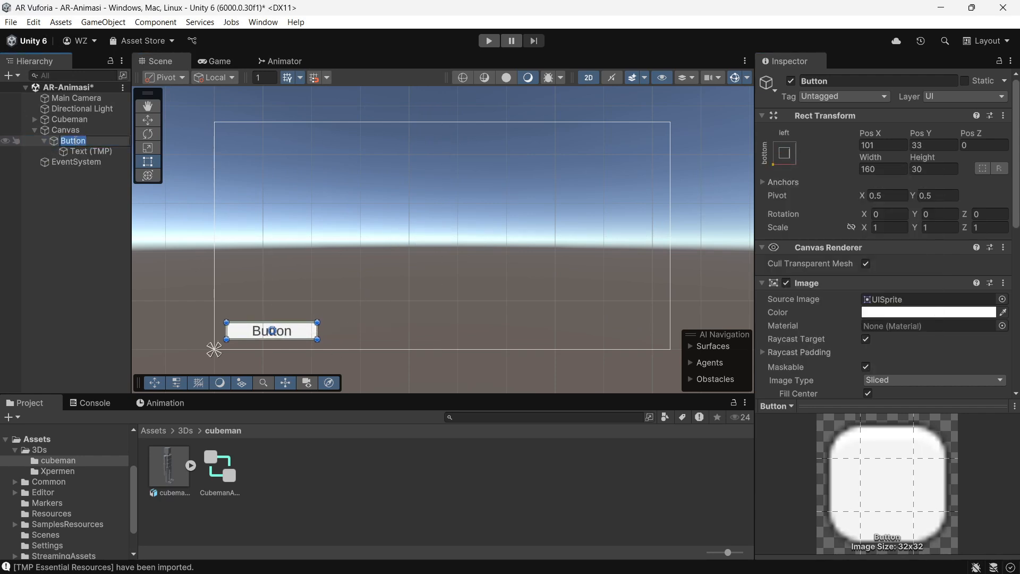
text(Btn-Idle)
key(Return)
click(90, 151)
key(ctrl+a)
text(Idle)
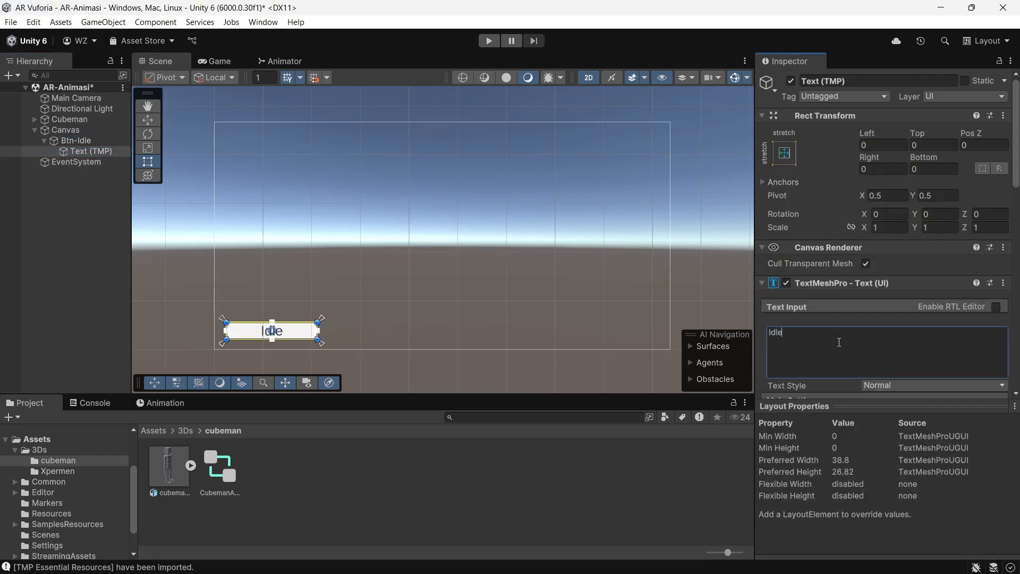
- Duplicate Btn-Idle, place the copy directly above it at about Y 77, and rename it Btn-Walk
click(66, 140)
key(ctrl+d)
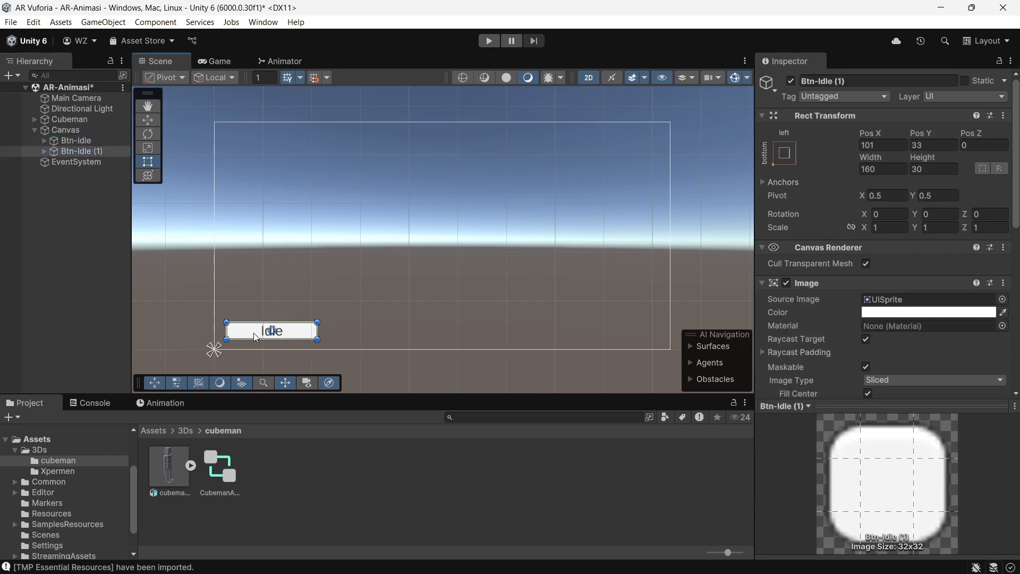
drag(253, 333, 254, 305)
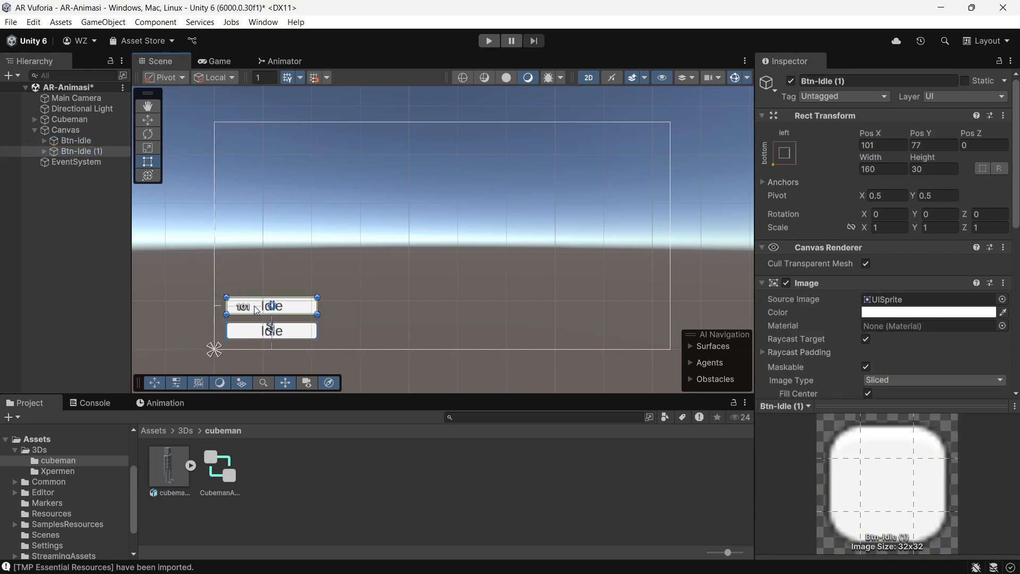
text(Walk)
key(Return)
- Set the label text of Btn-Walk to Walk
click(45, 151)
click(90, 162)
click(853, 340)
key(ctrl+a)
text(Walk)
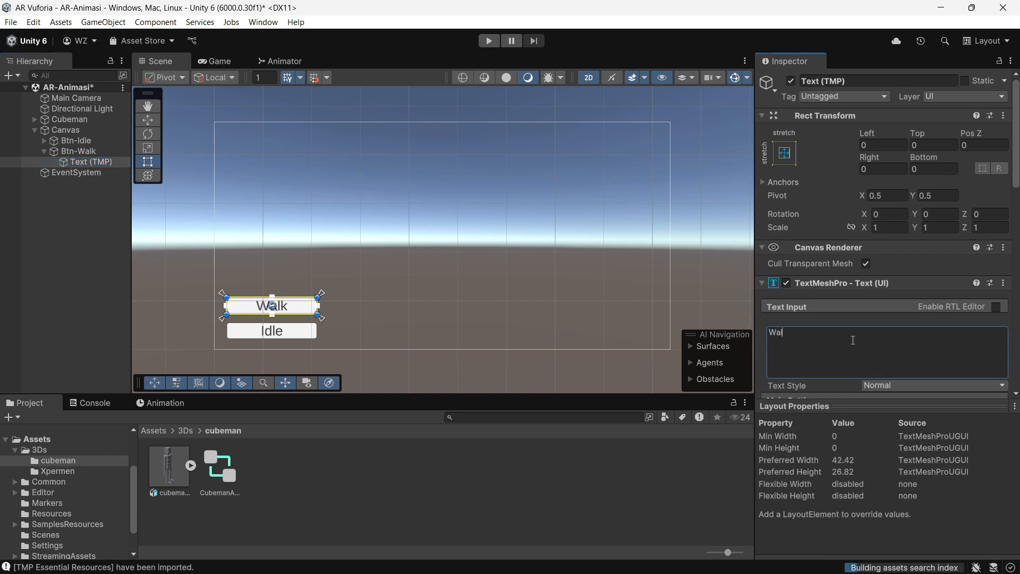
- Duplicate Btn-Walk, place the copy directly above it at about Y 119, and rename it Btn-Run
click(44, 151)
key(ctrl+d)
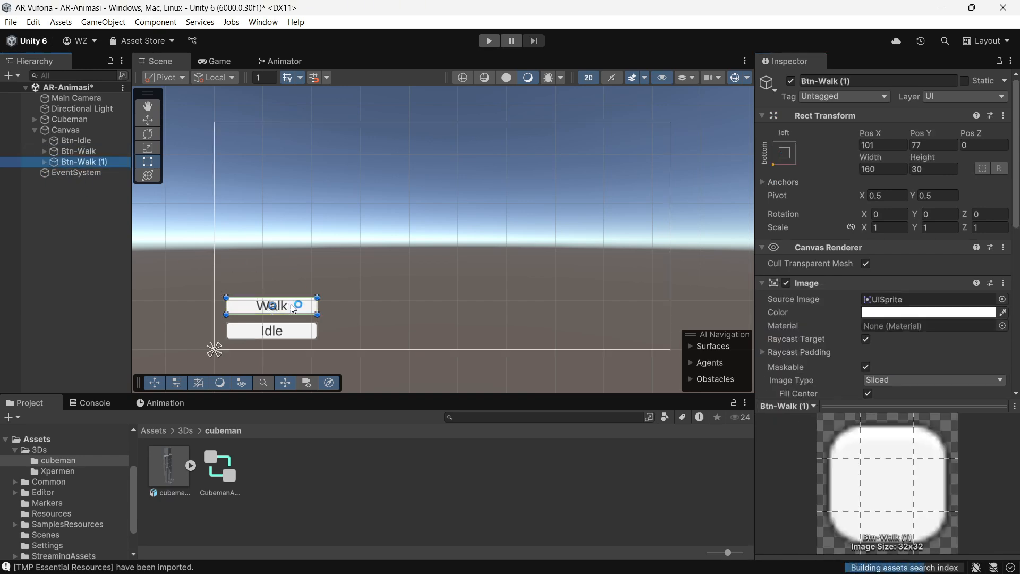
drag(292, 308, 291, 285)
click(77, 161)
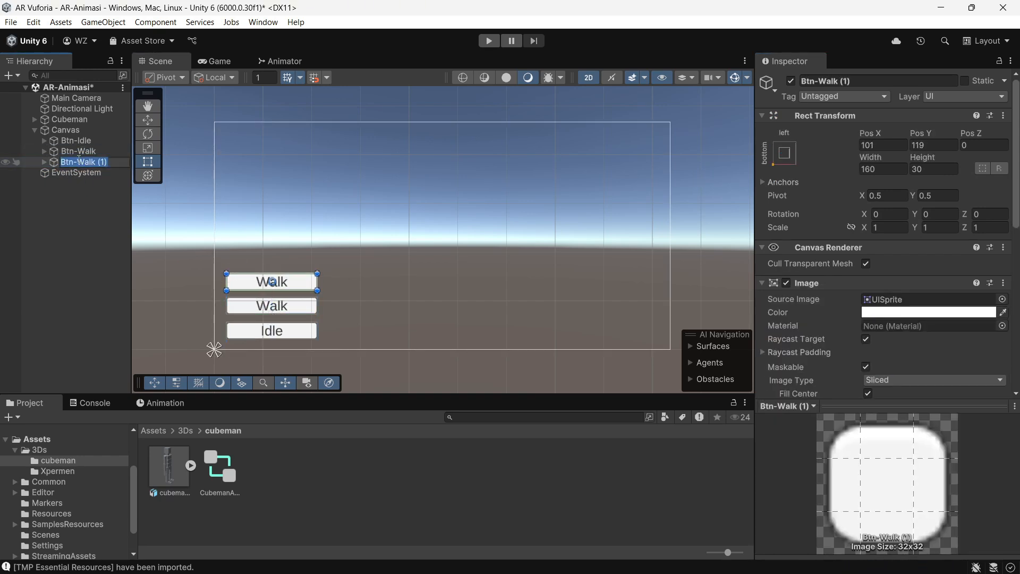
text(Btn-Run)
key(Return)
- Set the label text of Btn-Run to Run and save the scene
click(44, 161)
click(90, 172)
click(842, 341)
key(ctrl+a)
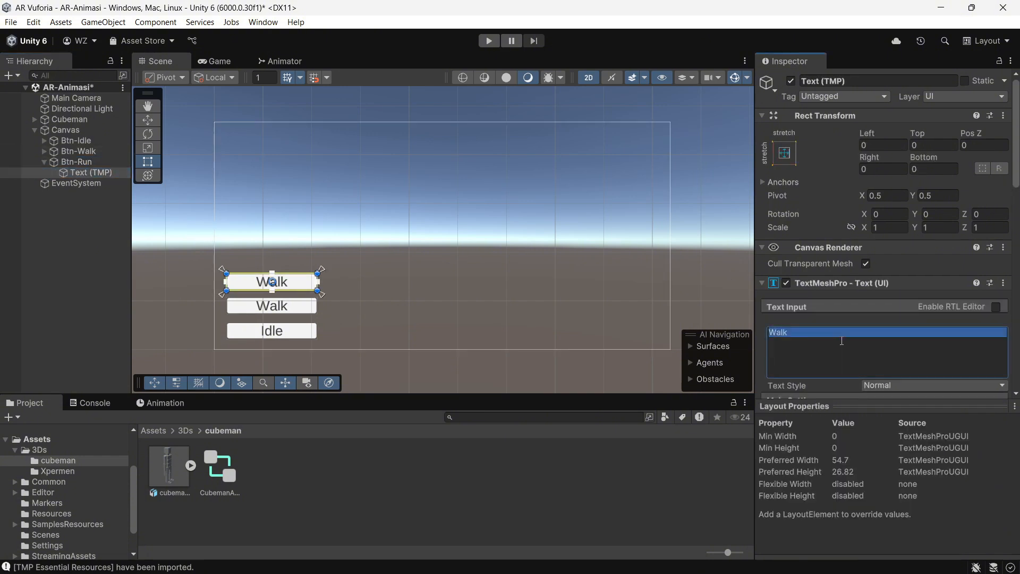
text(Run)
key(ctrl+s)
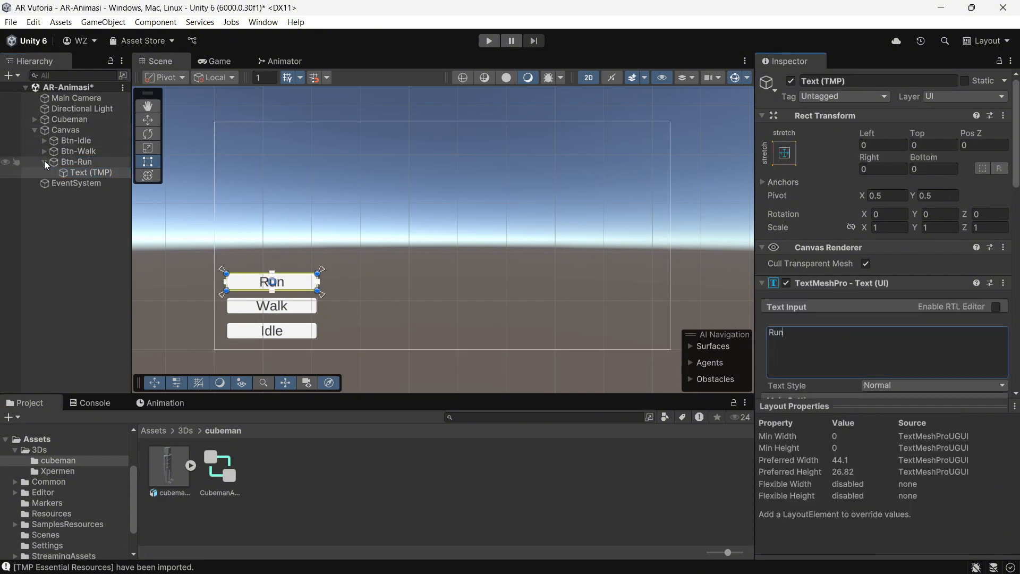
click(44, 162)
- Add an empty On Click event entry to Btn-Idle's Button component
click(75, 140)
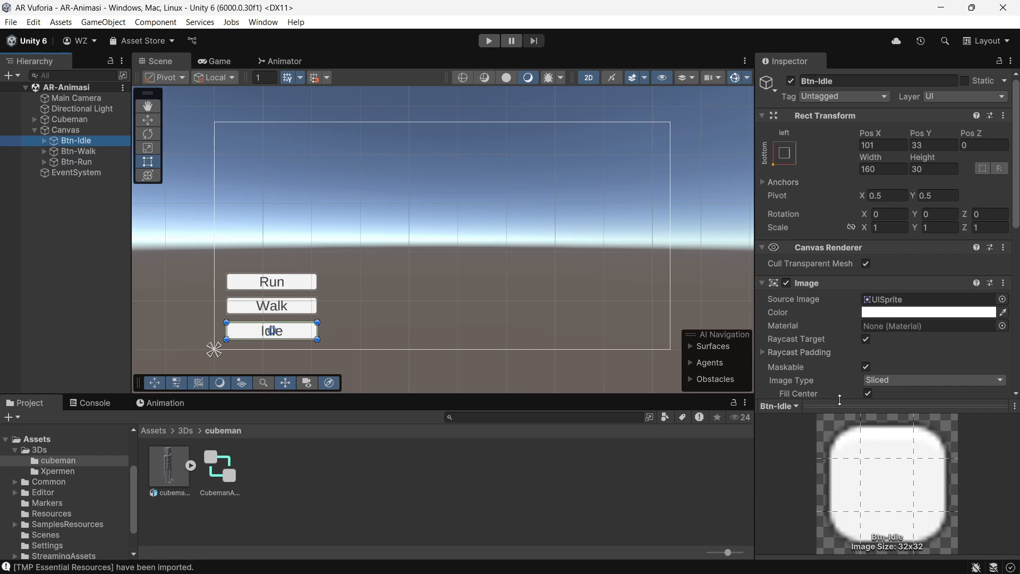
drag(840, 399, 844, 519)
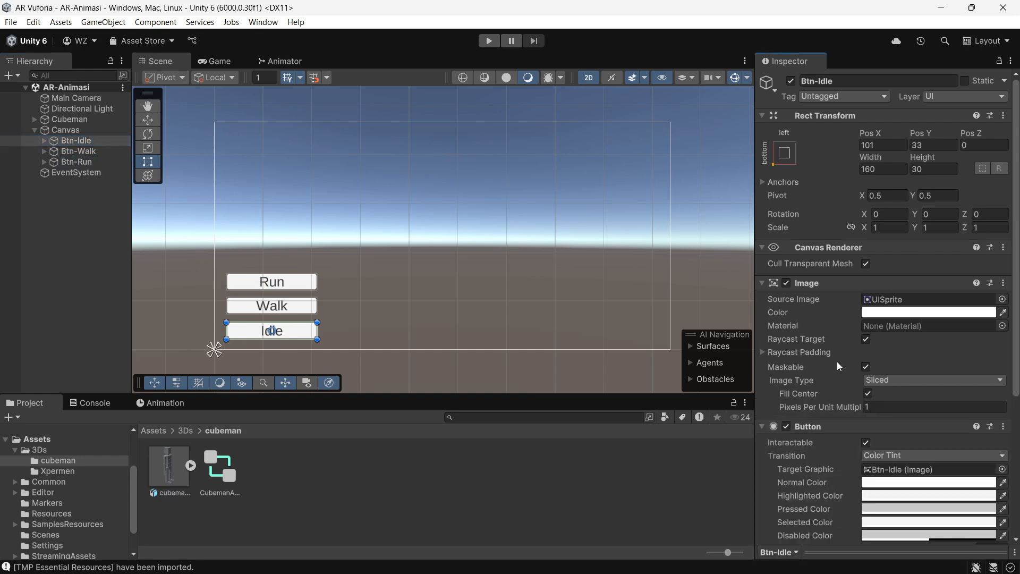
scroll(837, 361, down, 8)
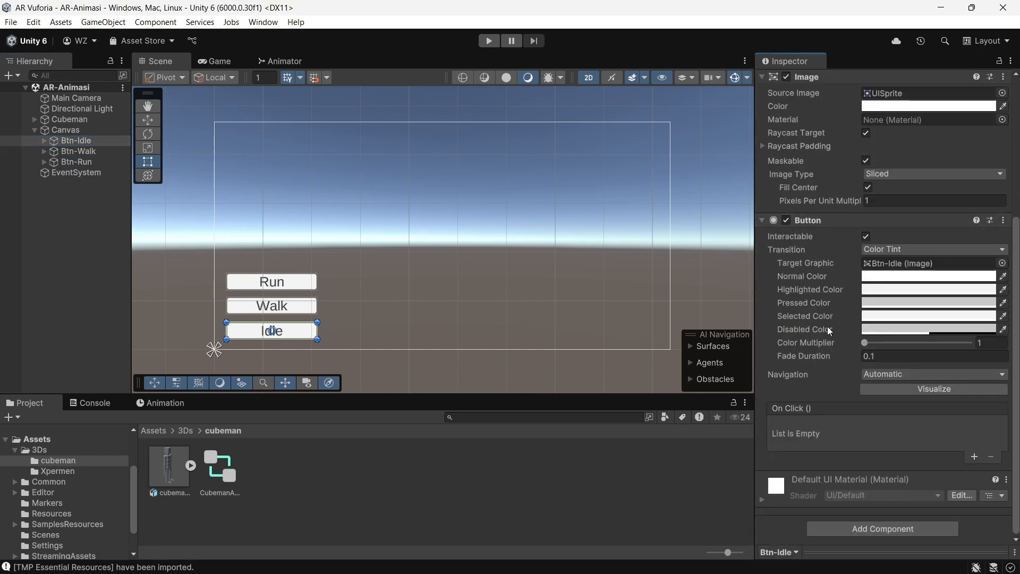
click(974, 457)
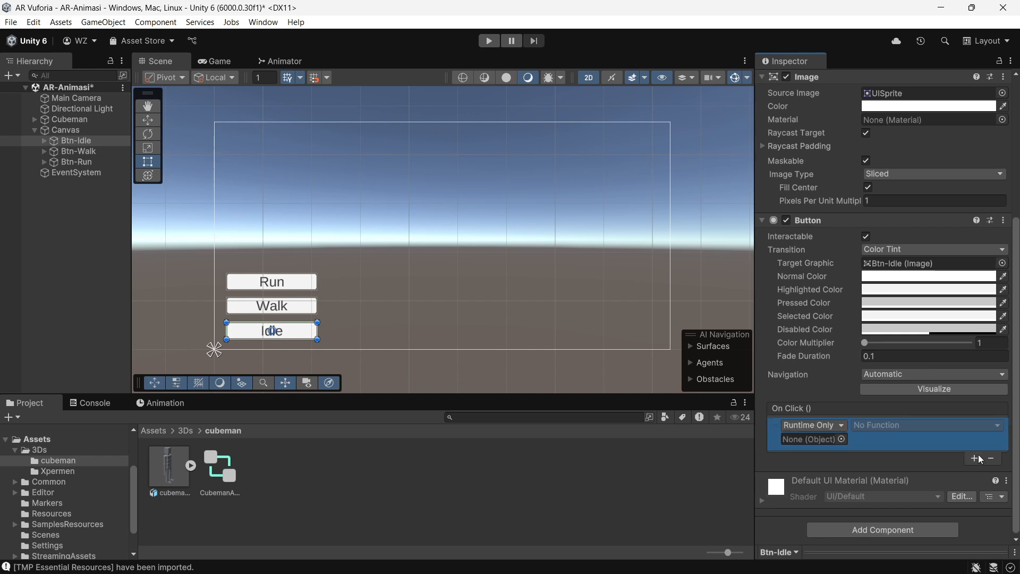
- Assign the cubeman model nested under Cubeman to Btn-Idle's On Click event and choose the Animator function Play (string)
click(34, 119)
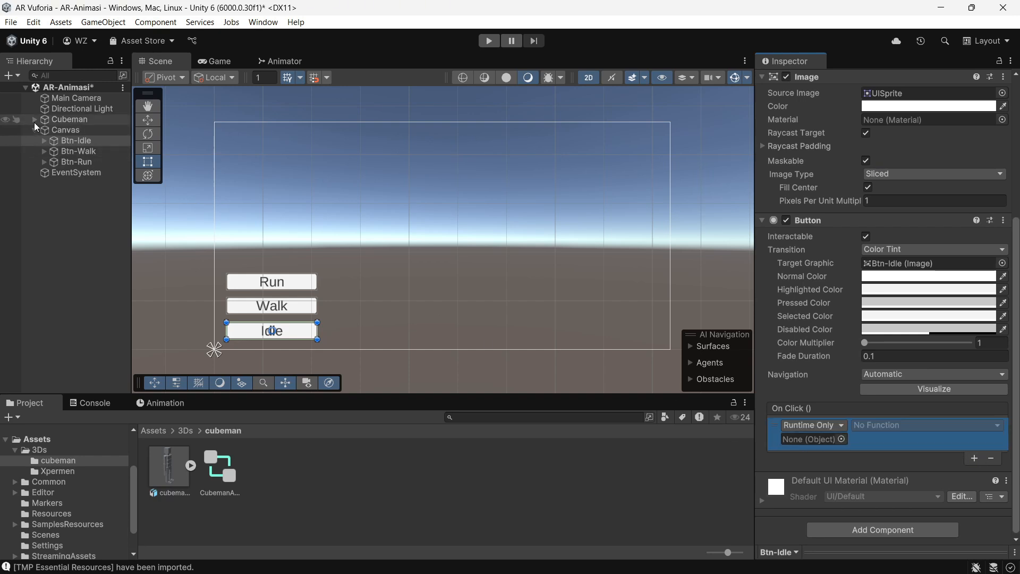
drag(82, 133, 768, 498)
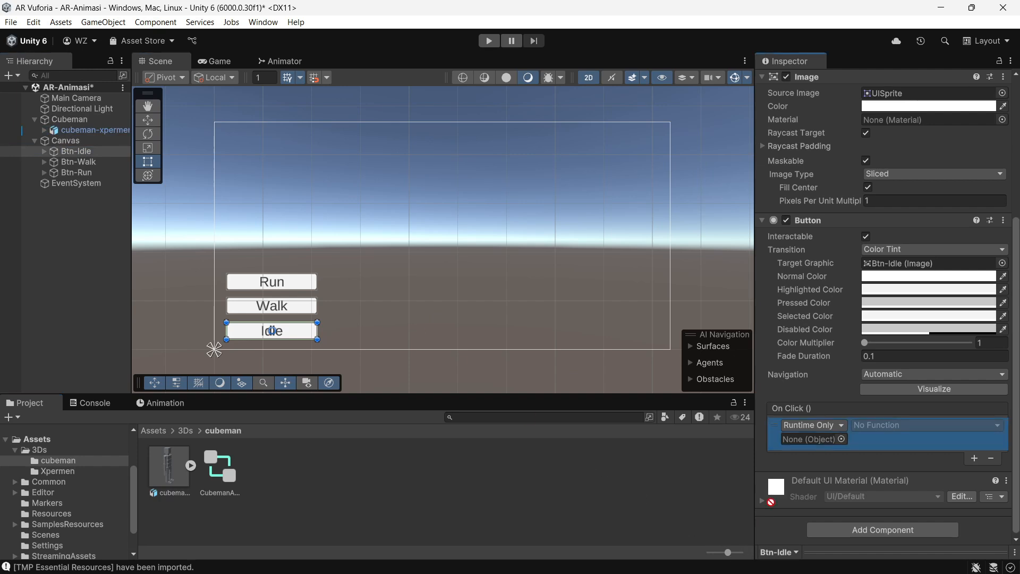
drag(816, 446, 818, 442)
click(894, 424)
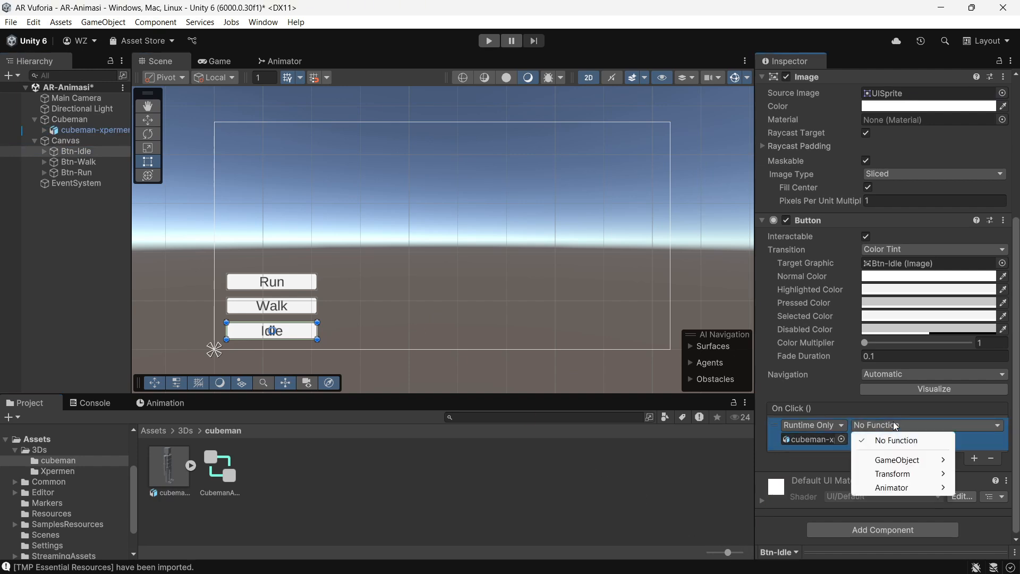
mouse_move(904, 487)
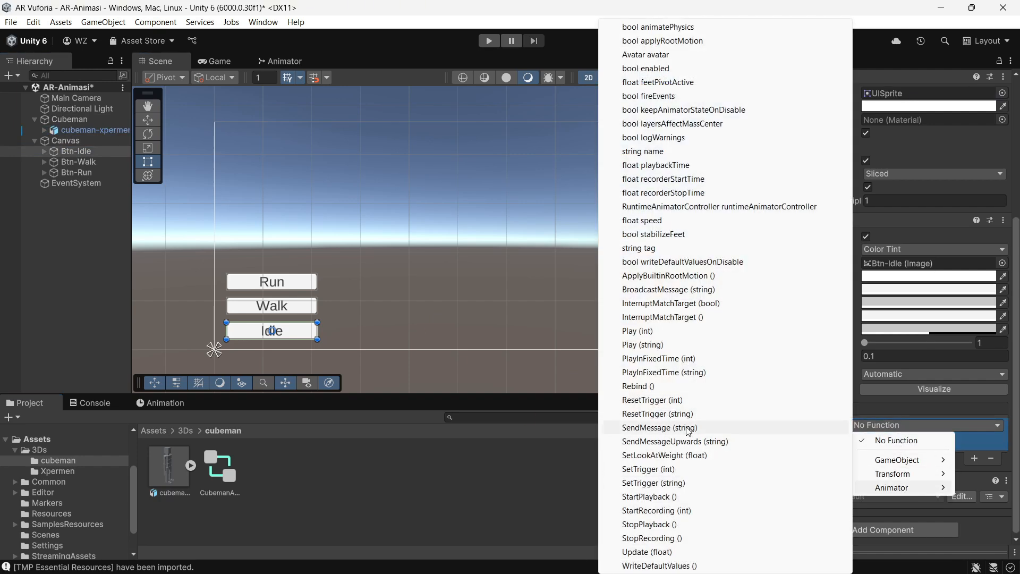
click(643, 345)
- Check the state names in the Animator, enter Idle as Btn-Idle's Animator.Play argument, and save the scene
click(882, 438)
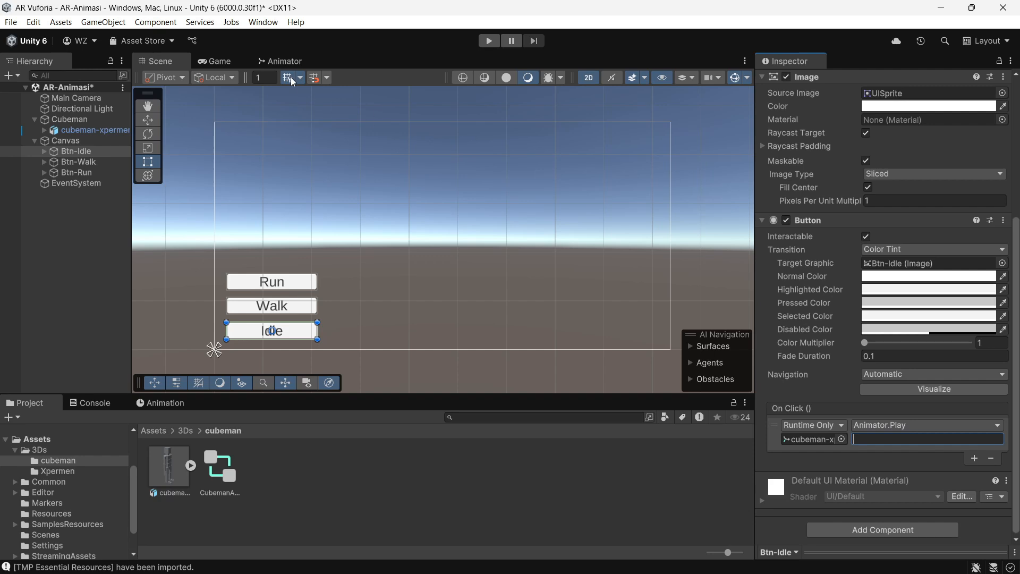
click(278, 62)
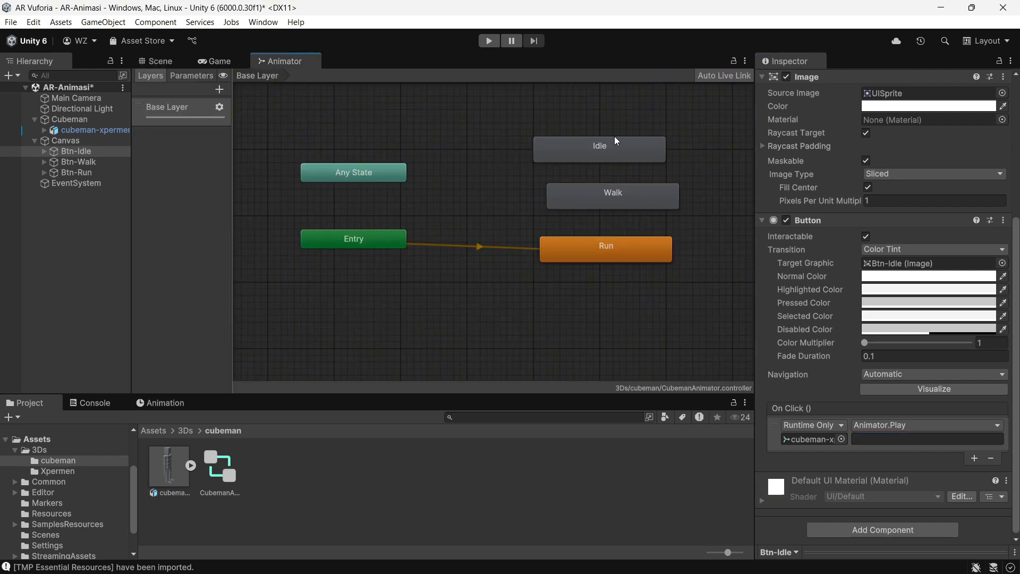
click(164, 60)
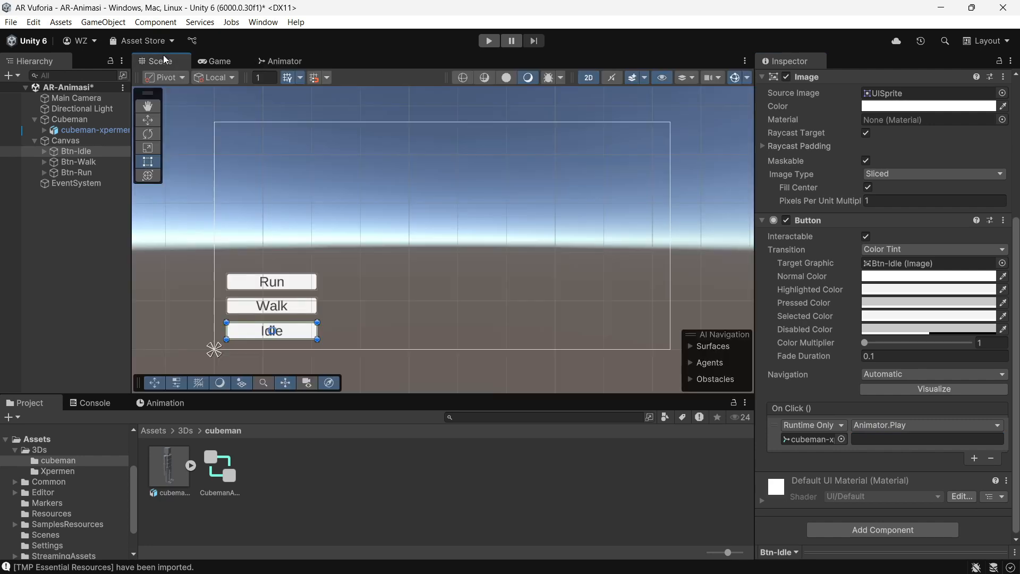
click(886, 440)
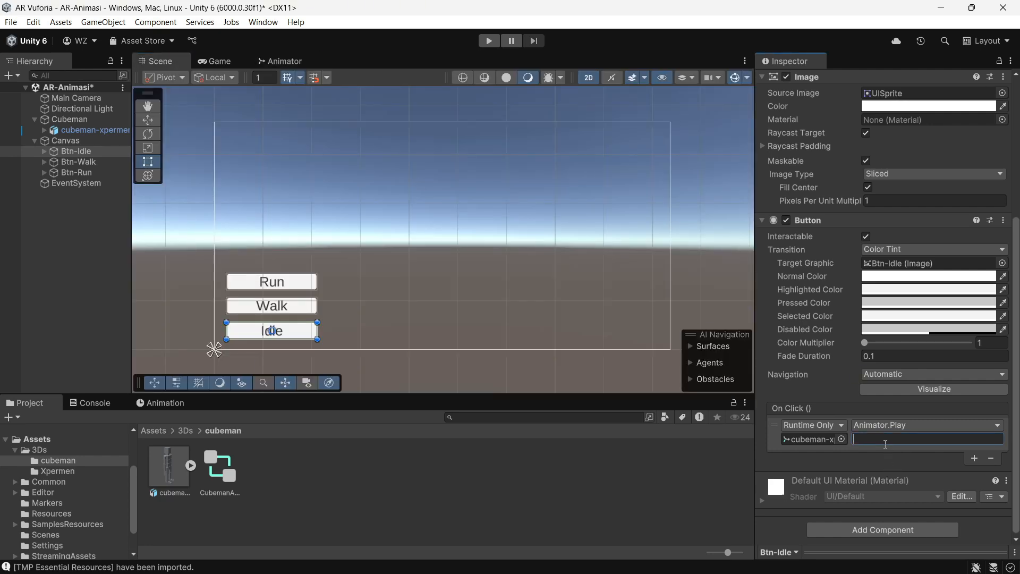
key(ctrl+s)
- Add an On Click event to Btn-Walk that calls Animator.Play (string) on the nested cubeman model with the state Walk
click(79, 162)
click(975, 462)
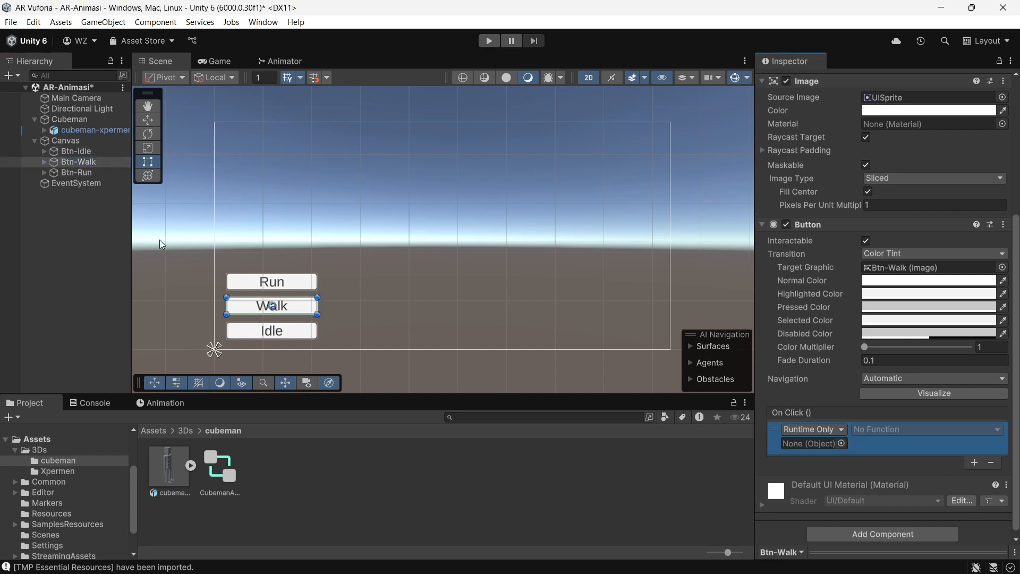
drag(90, 129, 807, 444)
click(928, 429)
mouse_move(919, 490)
click(635, 334)
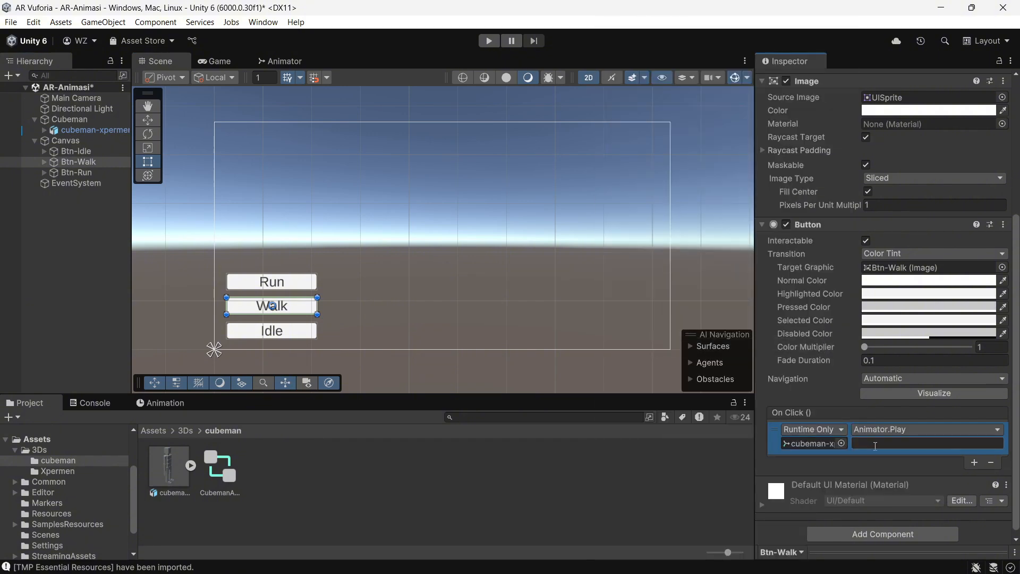
click(876, 443)
- Add an On Click event to Btn-Run that calls Animator.Play (string) on the nested cubeman model with the state Run
click(76, 172)
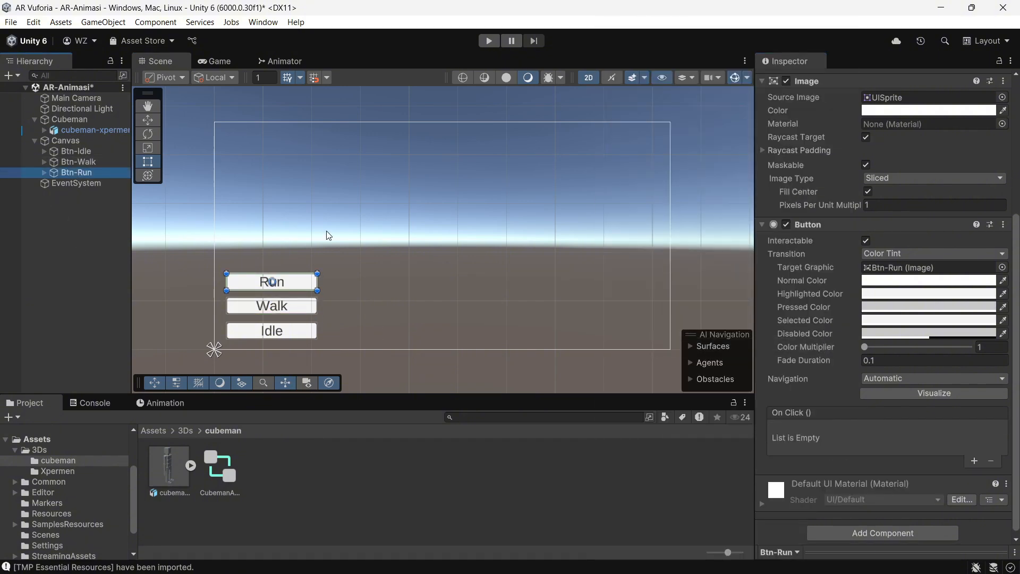
click(975, 463)
click(903, 430)
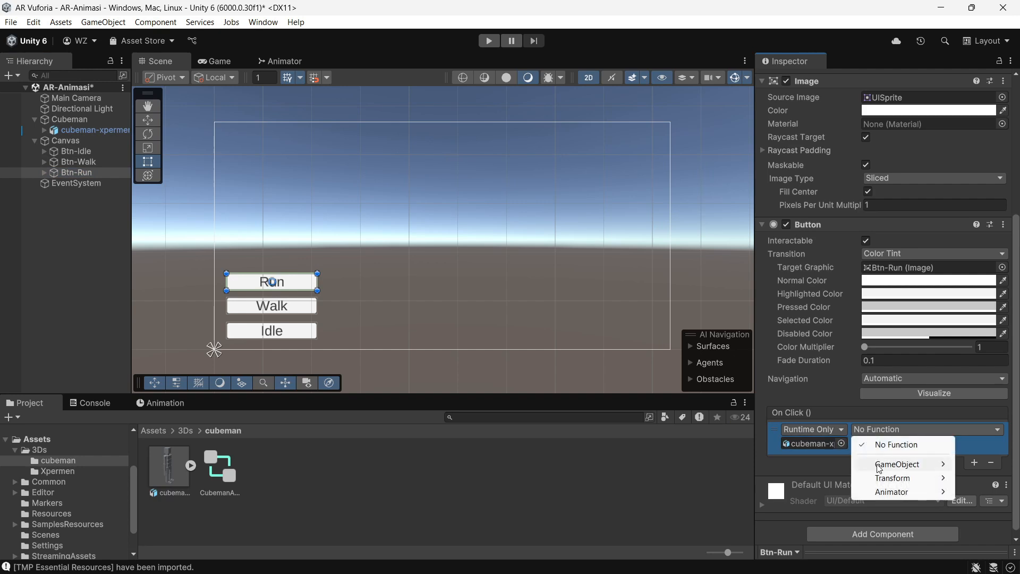
mouse_move(924, 482)
click(691, 345)
click(910, 443)
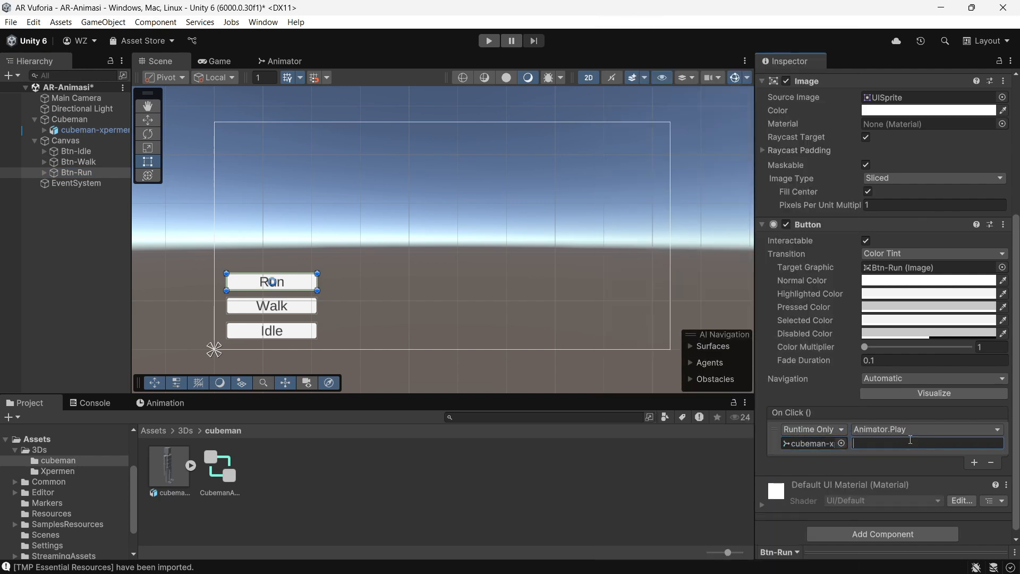
- Run the scene in Play mode, test the Run, Walk and Idle buttons on the cubeman, and stop playing
click(496, 42)
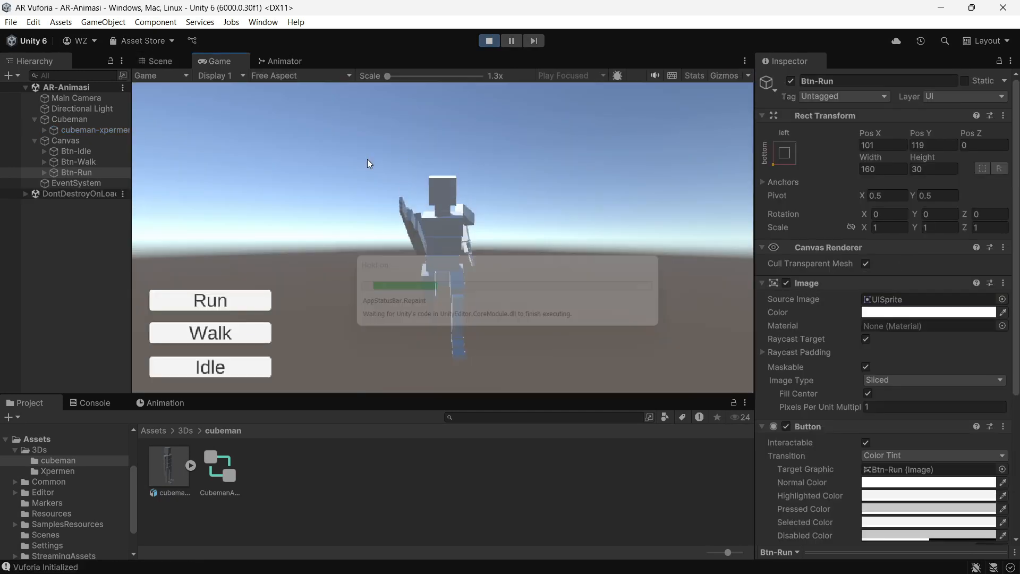
click(213, 301)
click(216, 335)
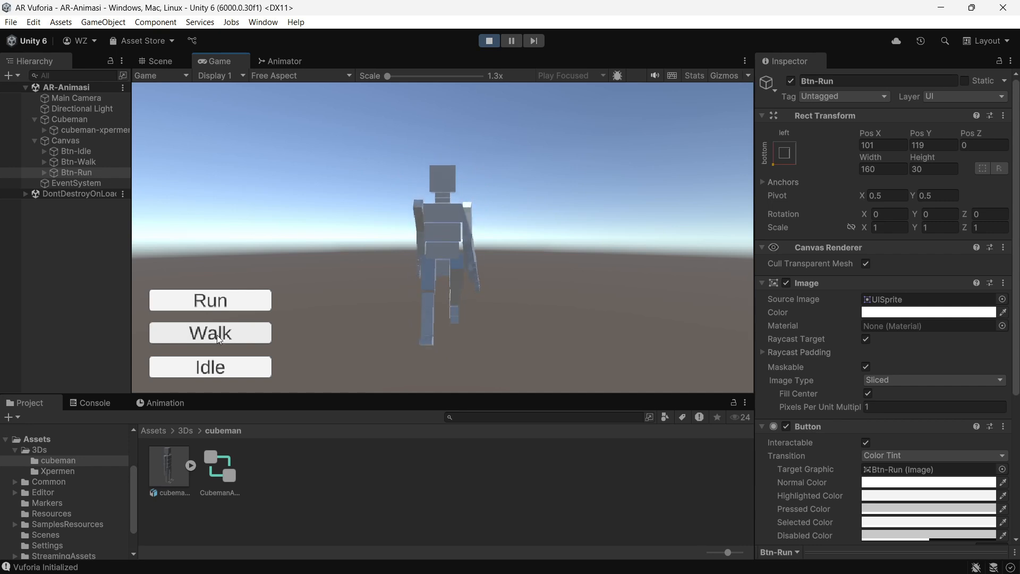
click(233, 372)
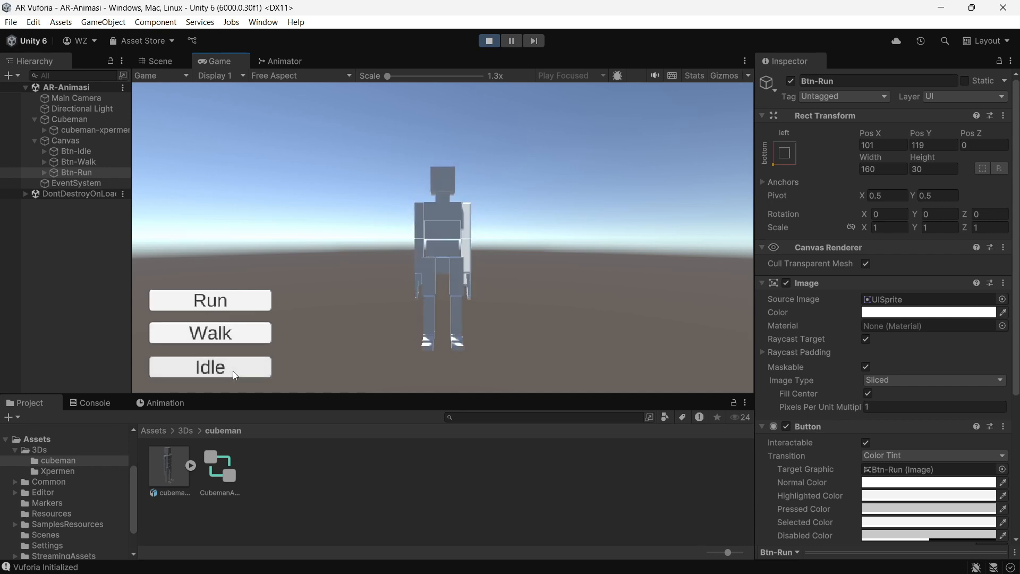
click(226, 335)
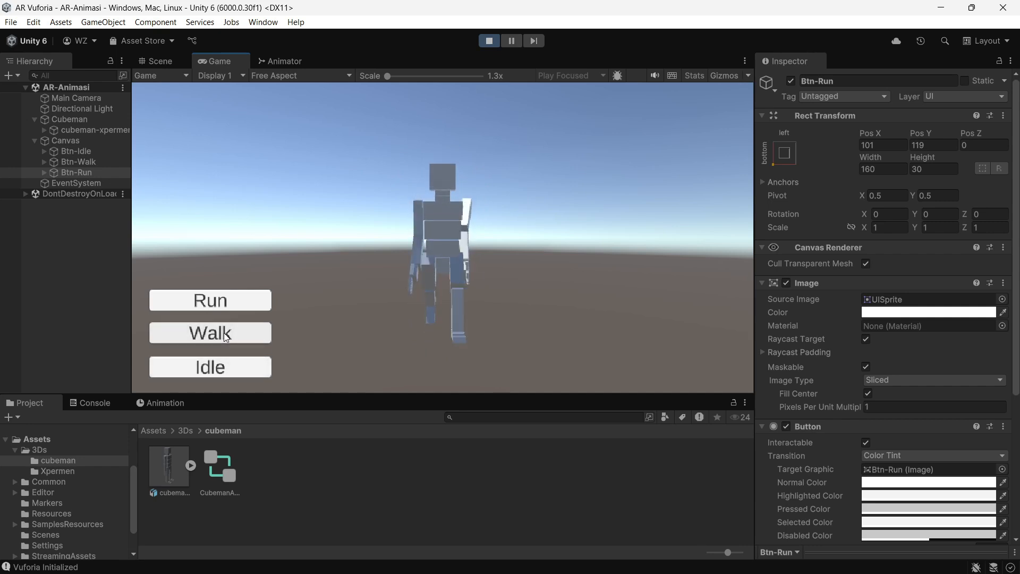
click(231, 303)
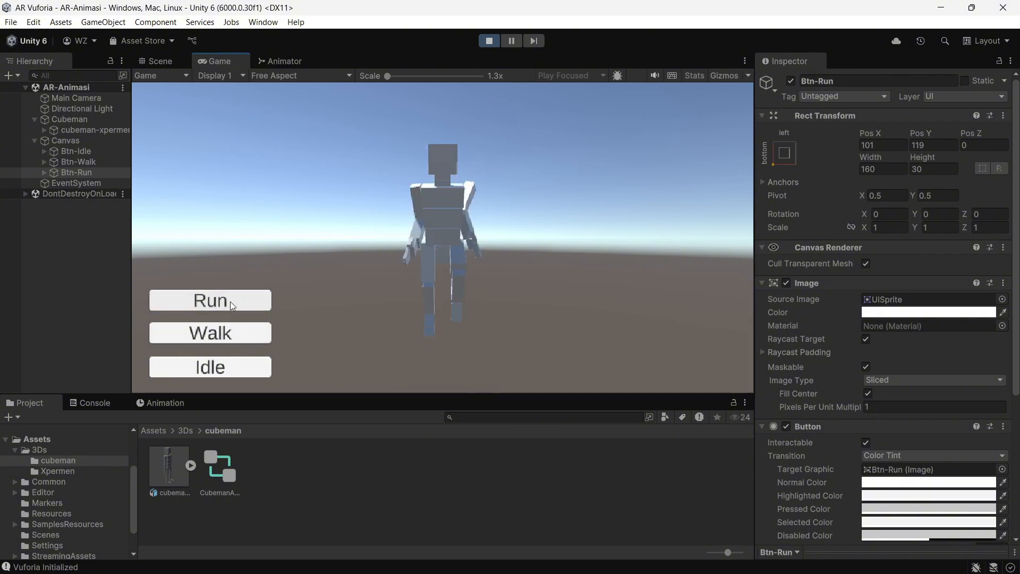
click(237, 369)
click(489, 40)
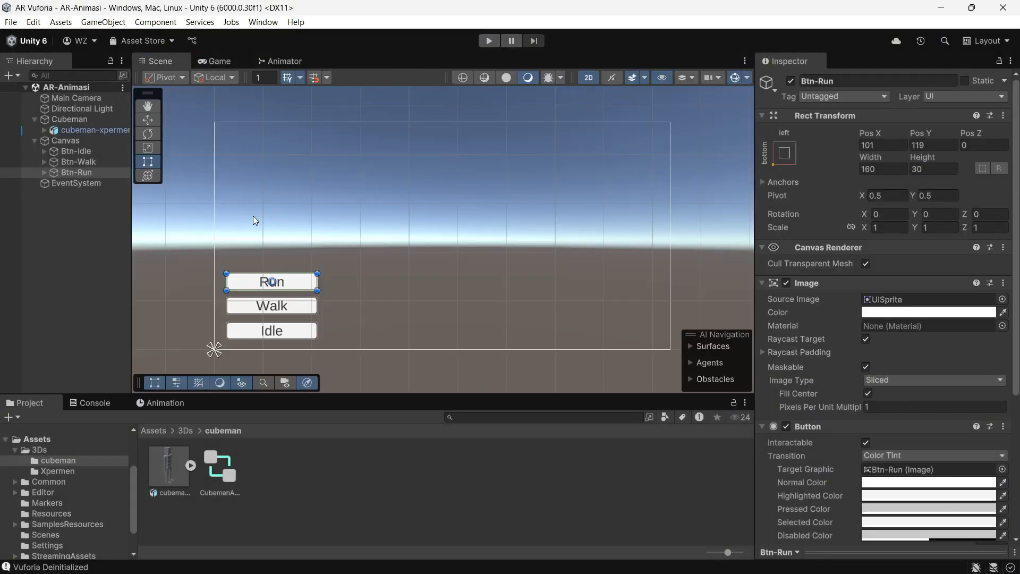
- Switch the Scene view from 2D back to 3D and view the Canvas at an angle
middle_drag(255, 221, 281, 227)
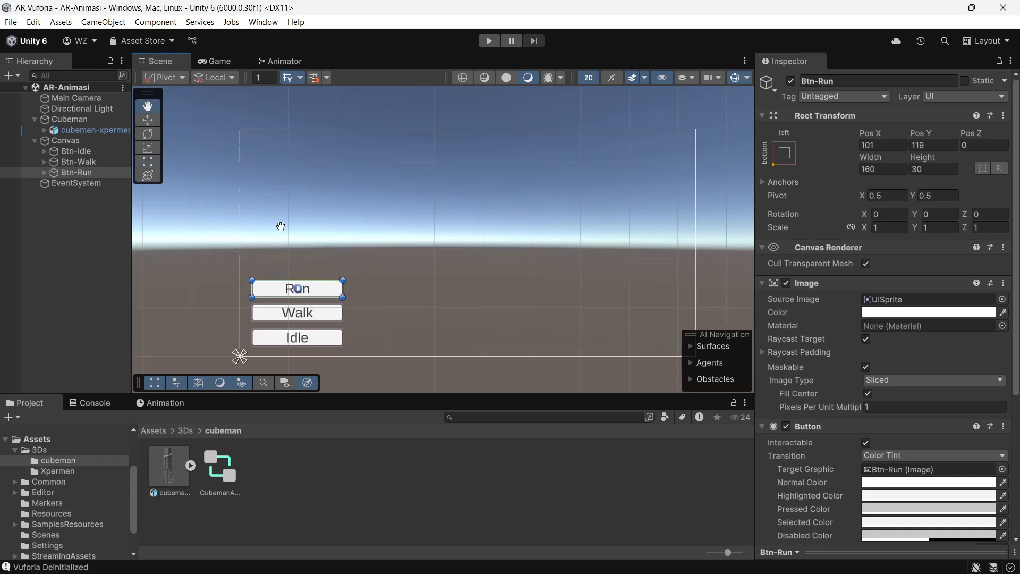
click(589, 77)
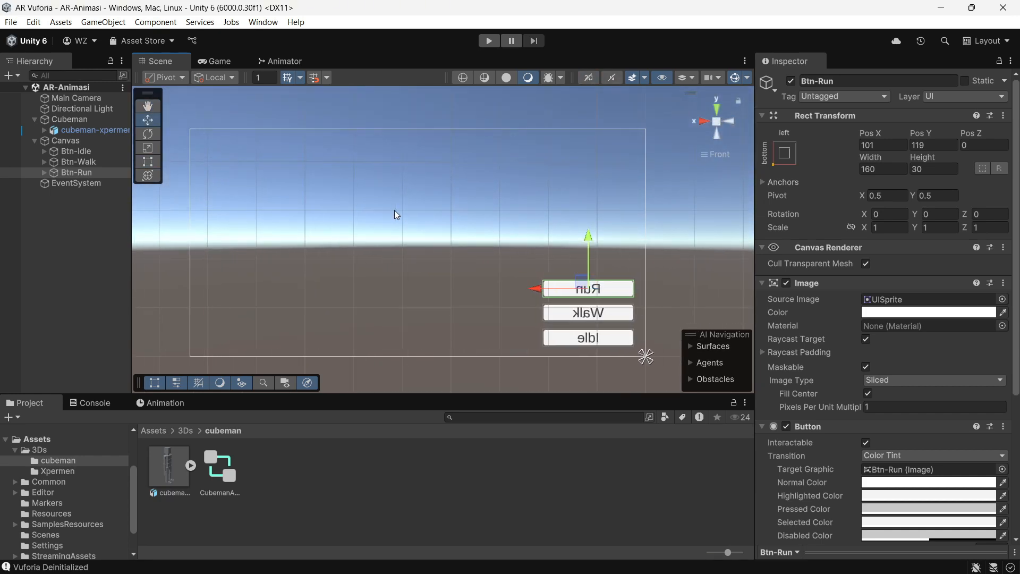
right_drag(476, 270, 239, 256)
right_drag(538, 254, 513, 265)
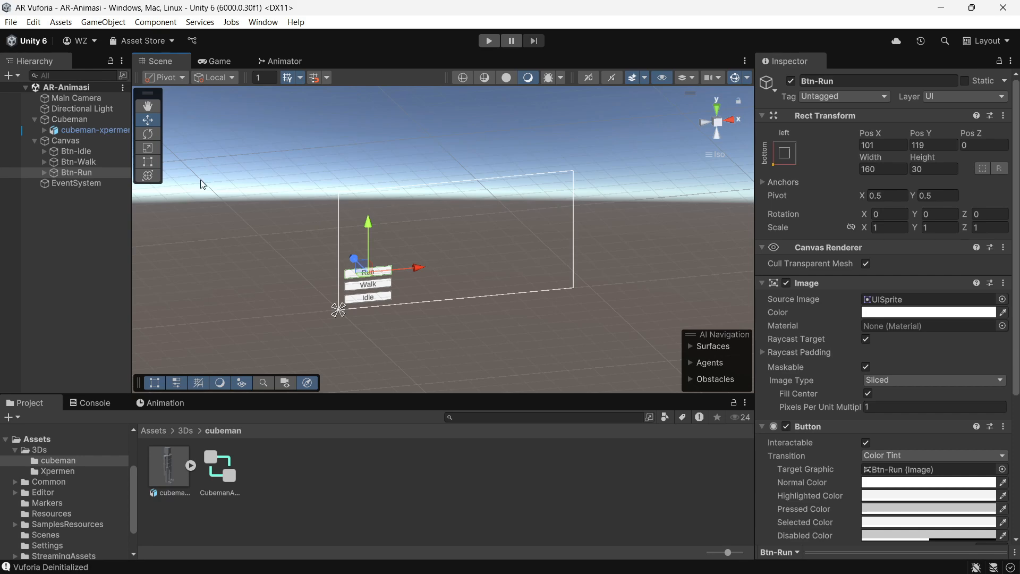
- Collapse the Canvas and Cubeman hierarchies and add a Vuforia Engine AR Camera at the scene's root level
click(36, 142)
click(34, 119)
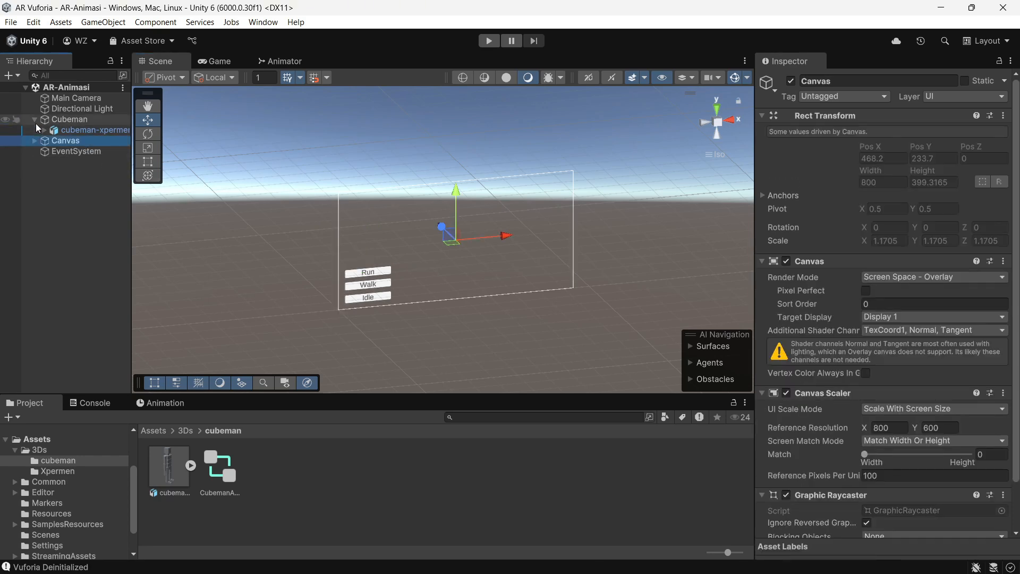
click(34, 129)
click(58, 163)
right_click(66, 170)
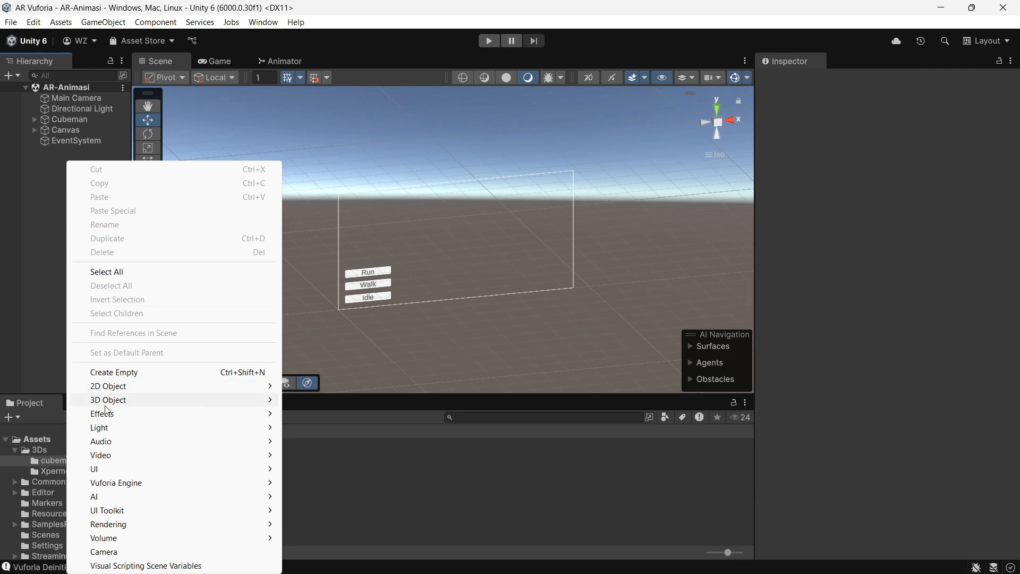
mouse_move(122, 486)
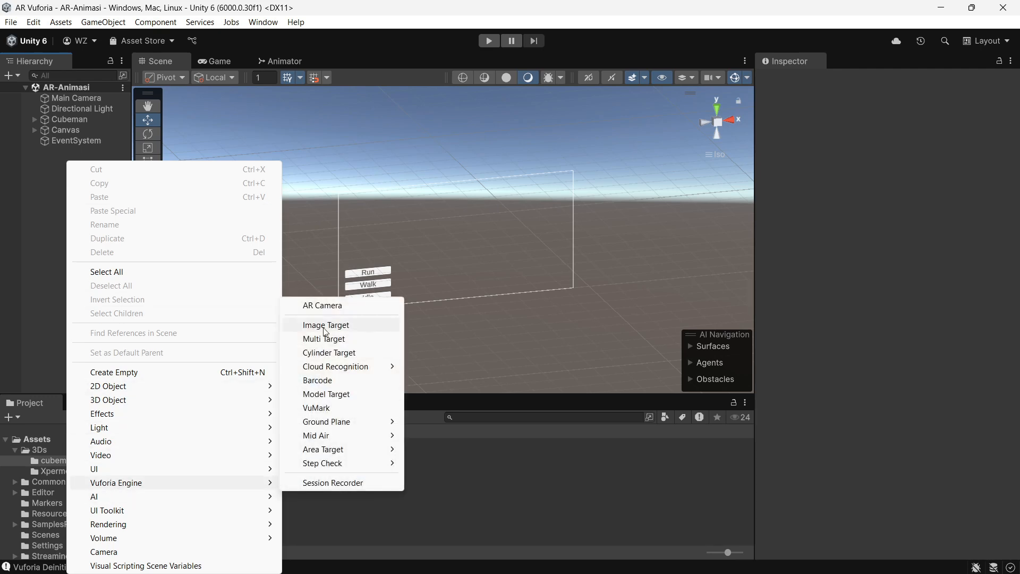
click(328, 306)
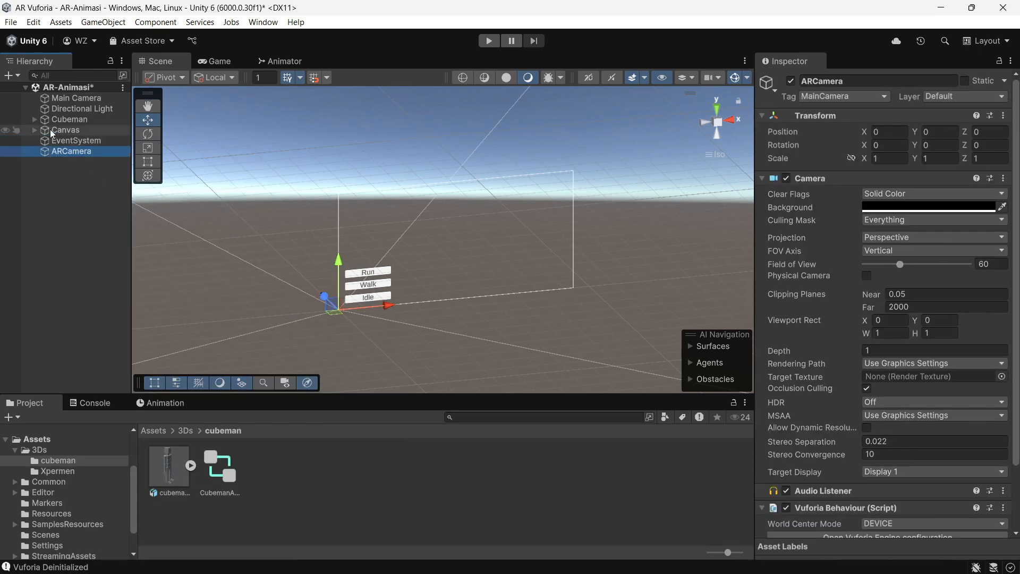
- Move ARCamera to the head of the scene hierarchy and delete Main Camera
click(71, 99)
drag(77, 150, 84, 105)
click(80, 98)
key(Delete)
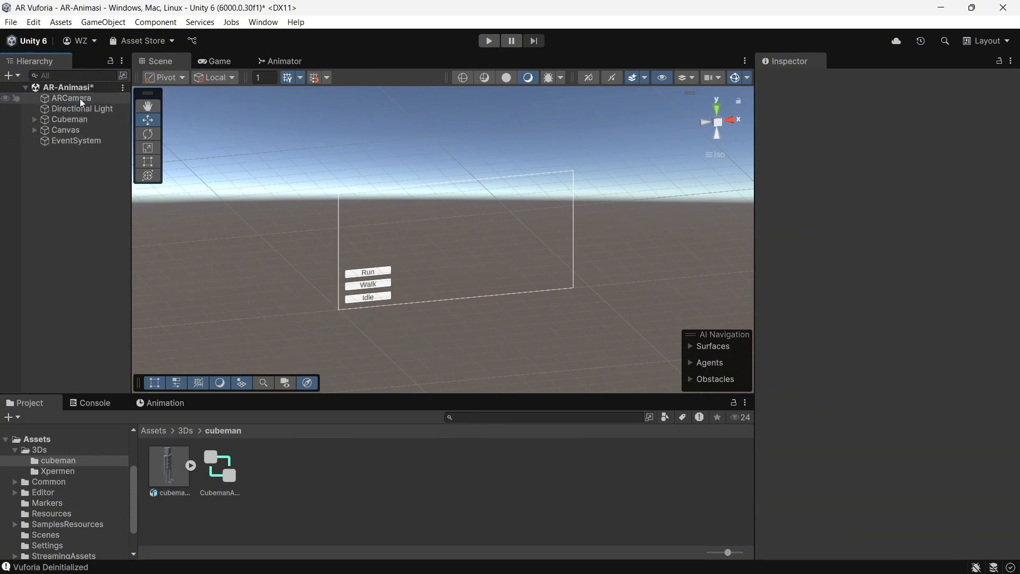
click(80, 98)
- Add a Vuforia Engine Image Target at the scene root and name it marker-cubeman
right_click(70, 171)
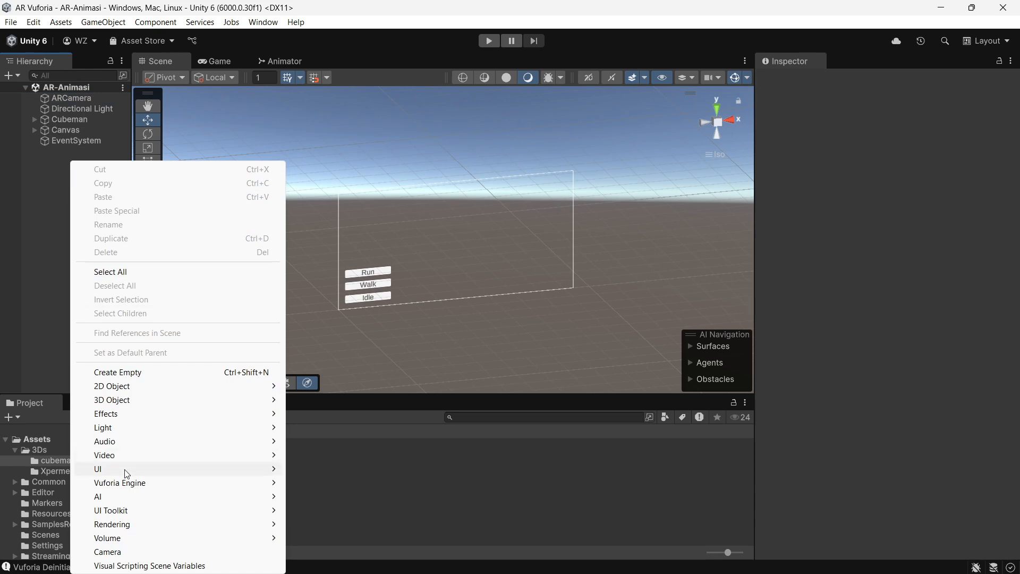
mouse_move(133, 483)
click(355, 324)
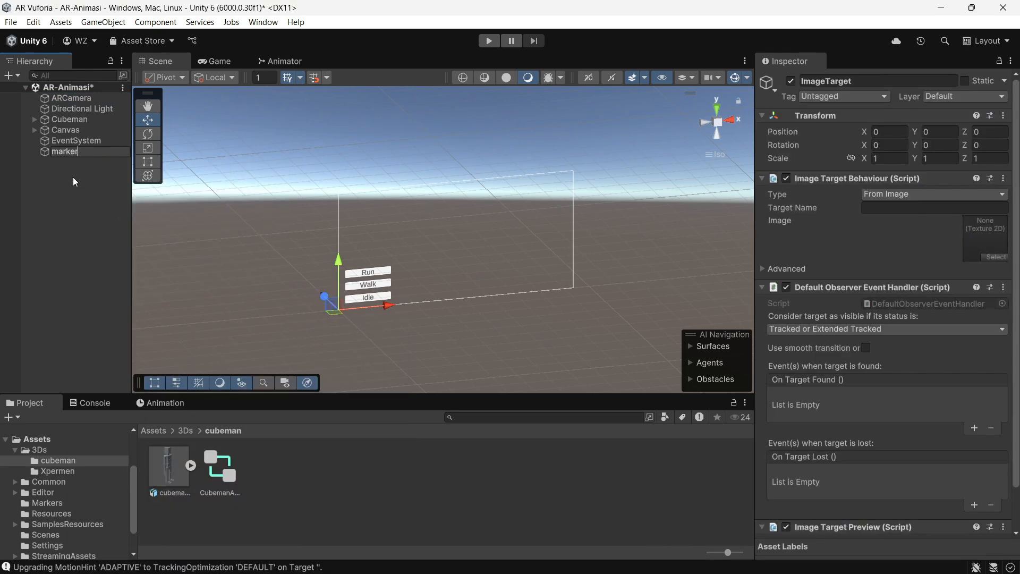
text(marker-cubeman)
key(Return)
double_click(71, 152)
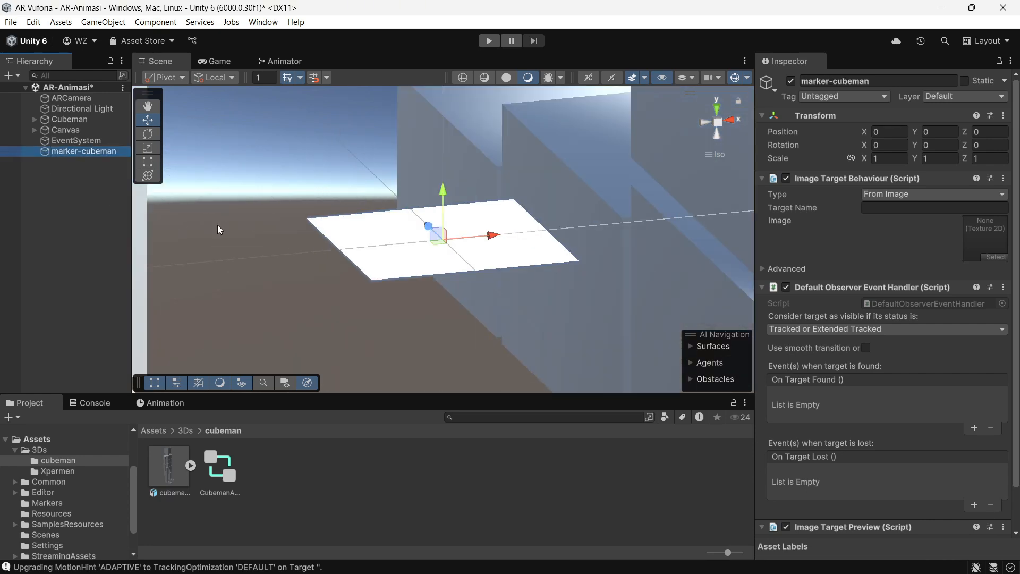
mouse_move(218, 224)
alt+mouse_down()
mouse_move(463, 301)
mouse_move(304, 347)
alt+mouse_up()
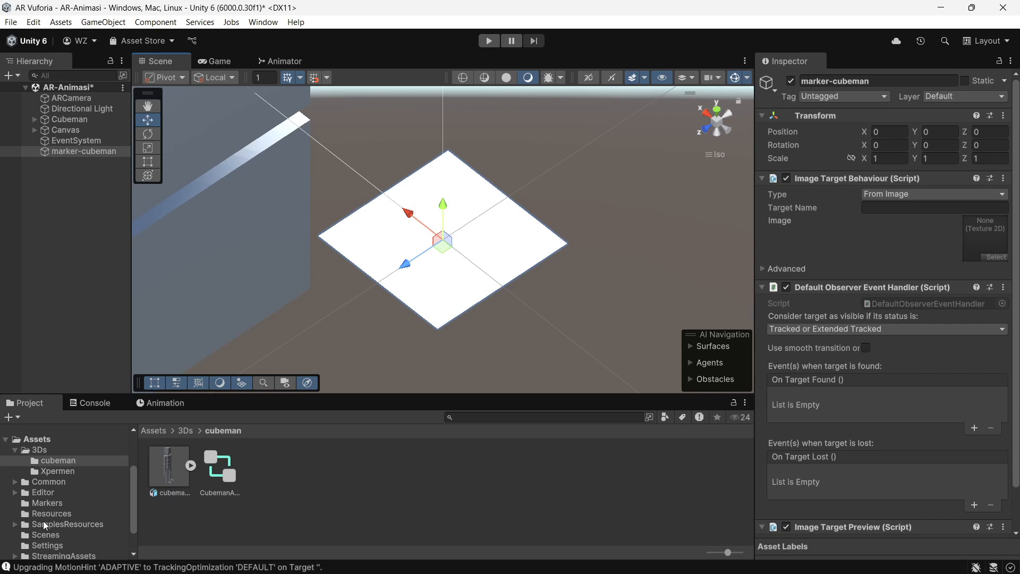
- Assign the xpermen-marker texture from the Markers folder as the image of marker-cubeman
click(46, 502)
mouse_move(163, 476)
mouse_down()
mouse_move(584, 340)
mouse_move(984, 240)
mouse_up()
alt+drag(649, 264, 315, 227)
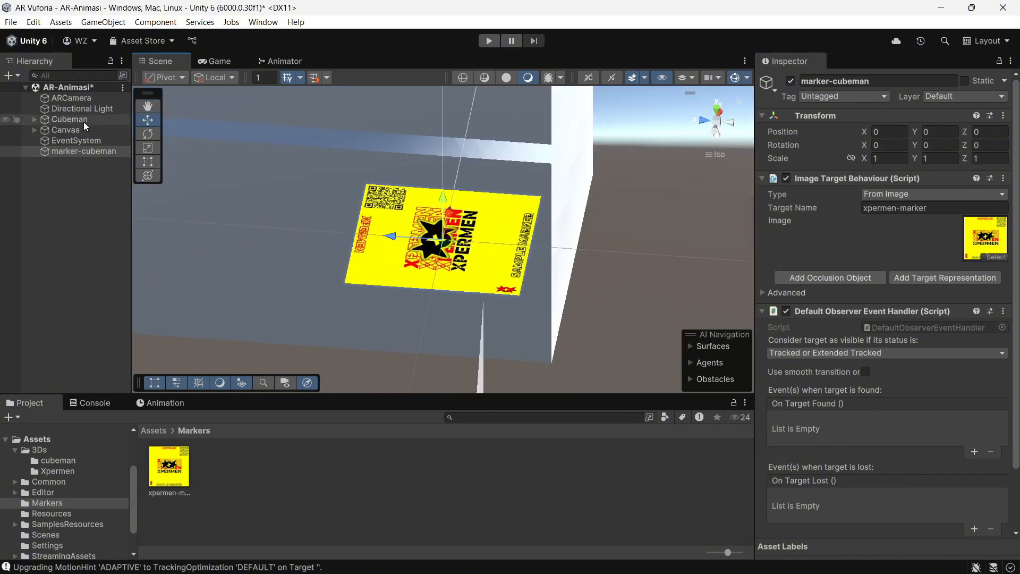
- Nest Cubeman under marker-cubeman and fit it onto the marker at a uniform scale of 0.031263 and Position Y 0.0116
drag(84, 123, 93, 152)
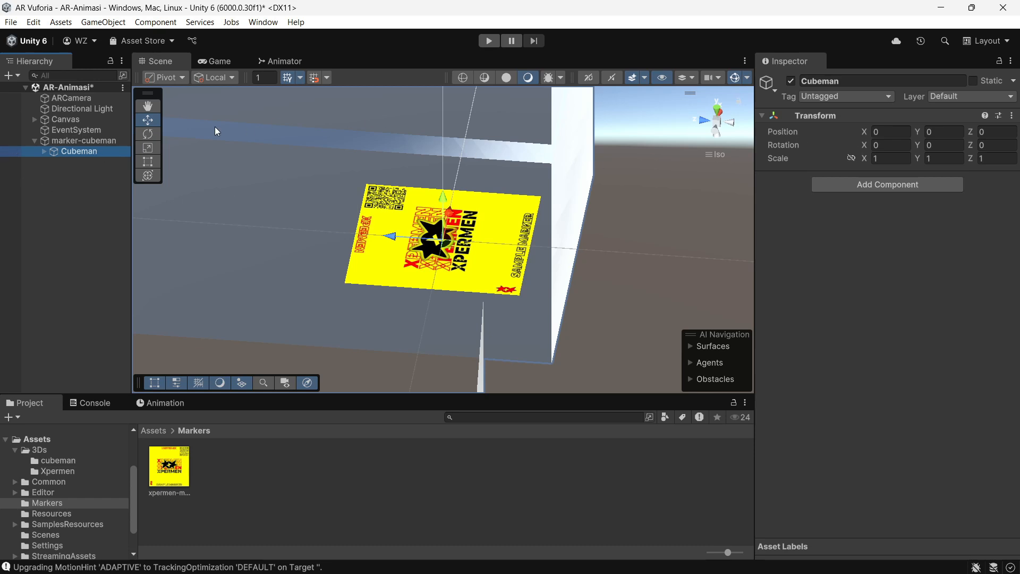
click(150, 151)
mouse_move(446, 243)
mouse_down()
mouse_move(368, 244)
mouse_move(494, 248)
mouse_move(420, 220)
mouse_move(474, 191)
mouse_up()
key(w)
scroll(419, 194, up, 5)
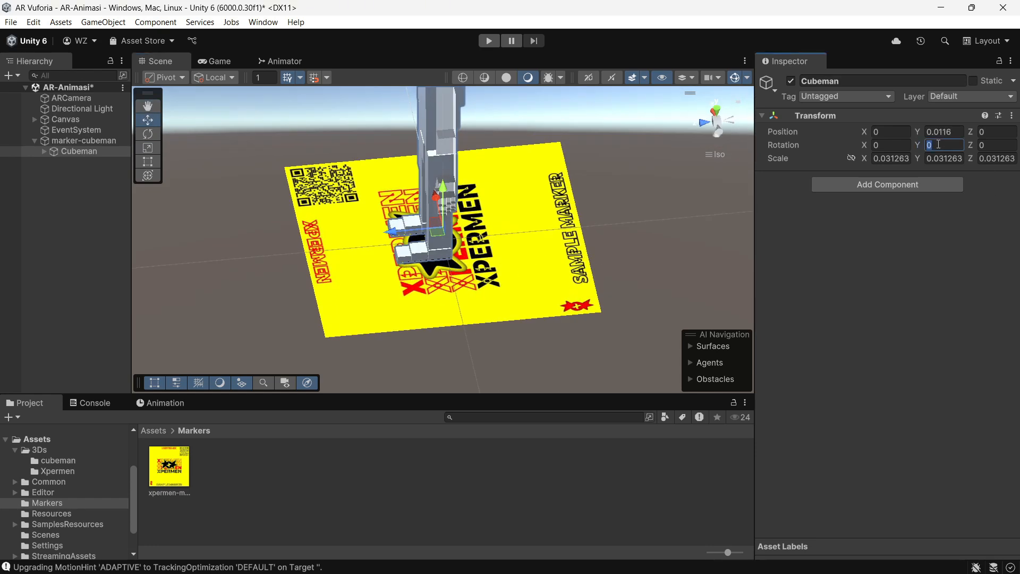
- Set Cubeman's Rotation Y to 180, shift it to Position Z 0.0064 on the marker, and save the scene
text(1)
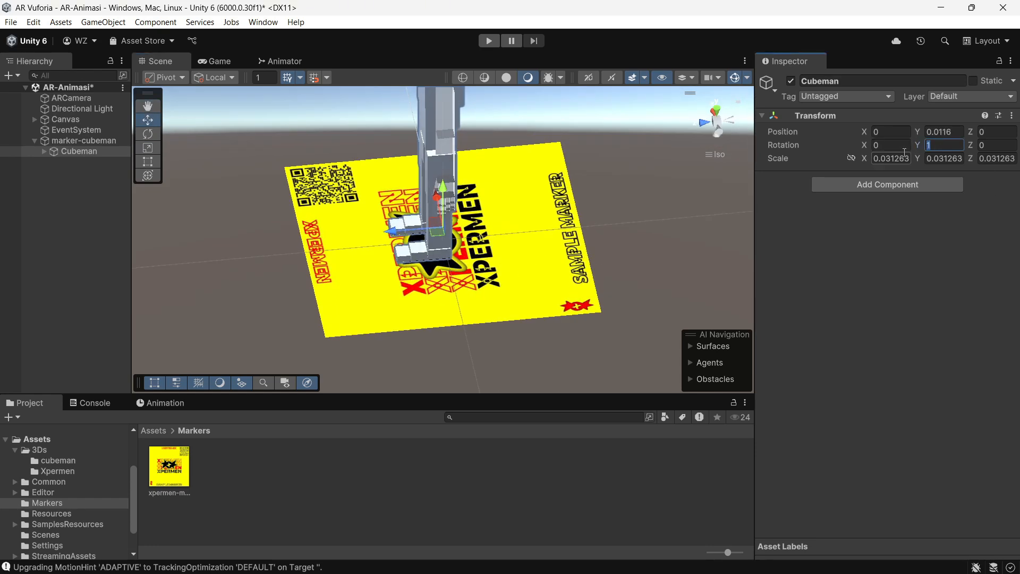
text(80)
right_drag(579, 255, 471, 243)
mouse_move(489, 241)
mouse_down()
mouse_move(457, 232)
mouse_move(471, 236)
mouse_up()
right_drag(547, 266, 664, 266)
scroll(451, 264, down, 5)
key(ctrl+s)
right_drag(468, 272, 397, 290)
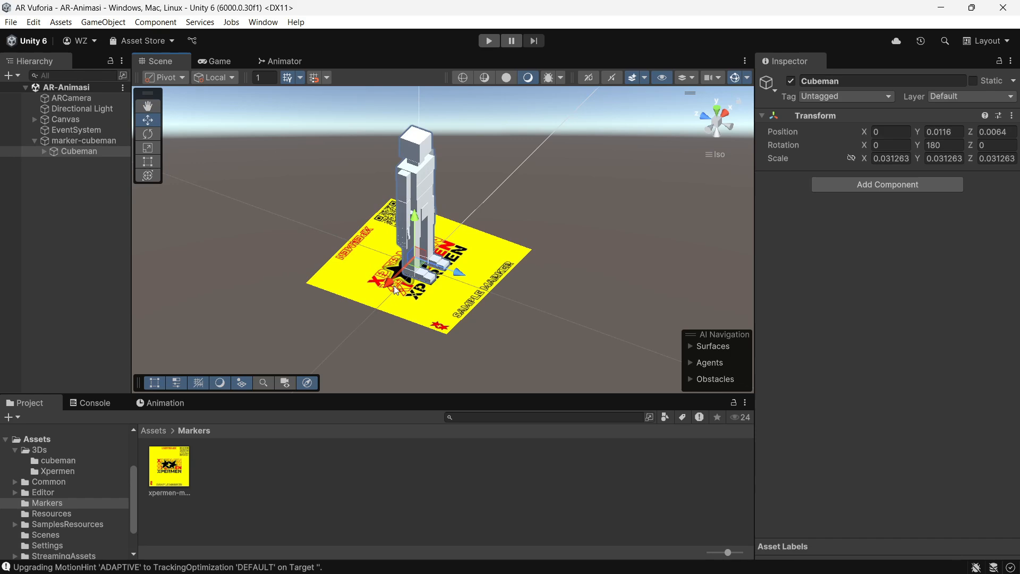
- Run the scene in Play mode with the webcam on the marker and test the Run, Walk and Idle buttons on the cubeman
click(496, 46)
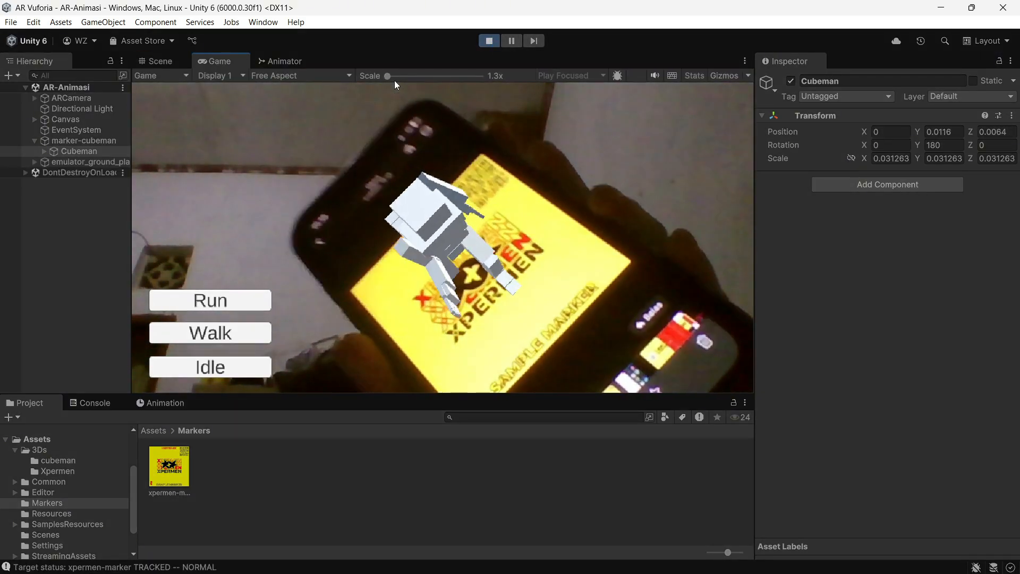
click(241, 301)
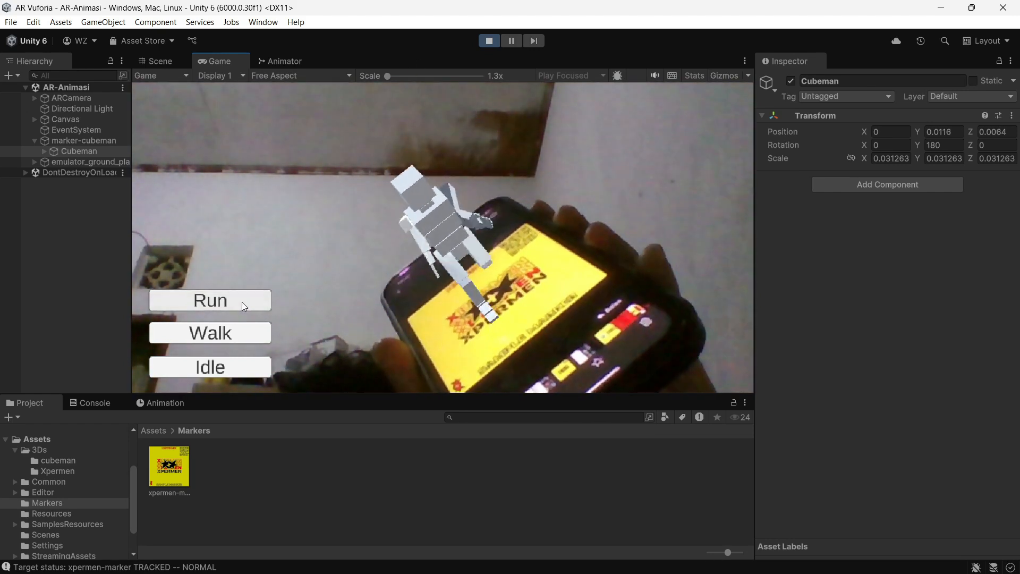
click(237, 330)
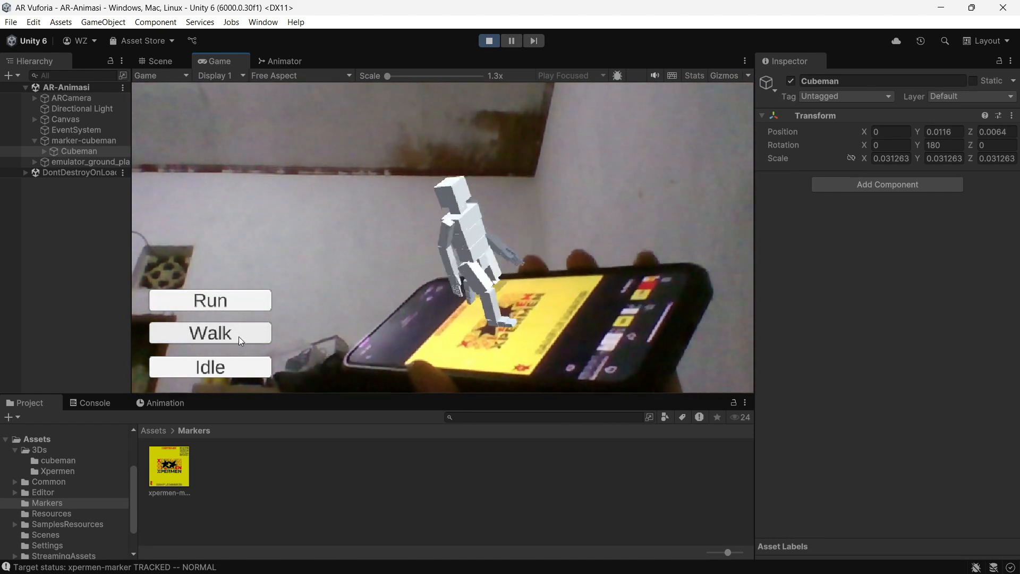
click(243, 366)
click(242, 331)
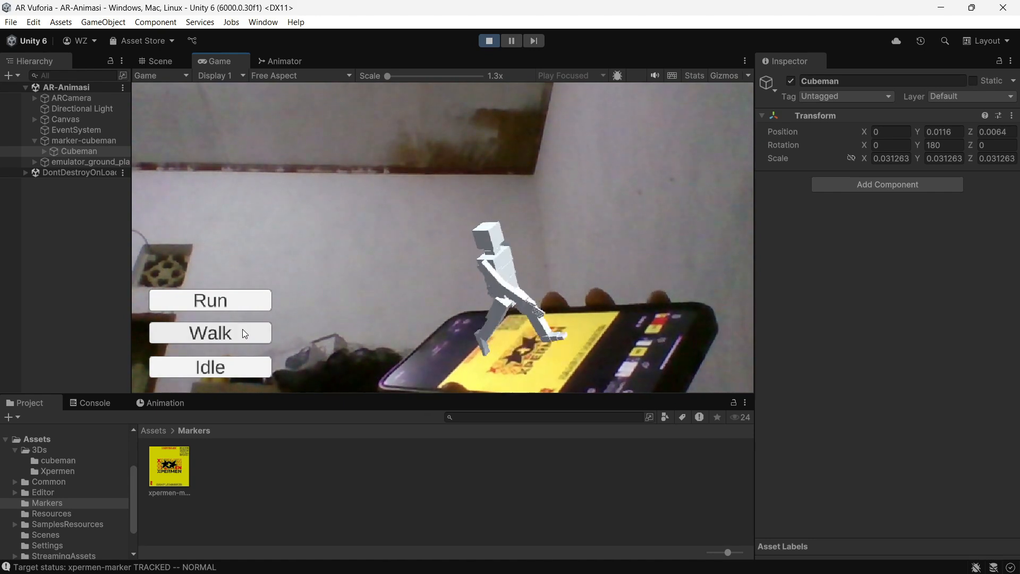
click(242, 298)
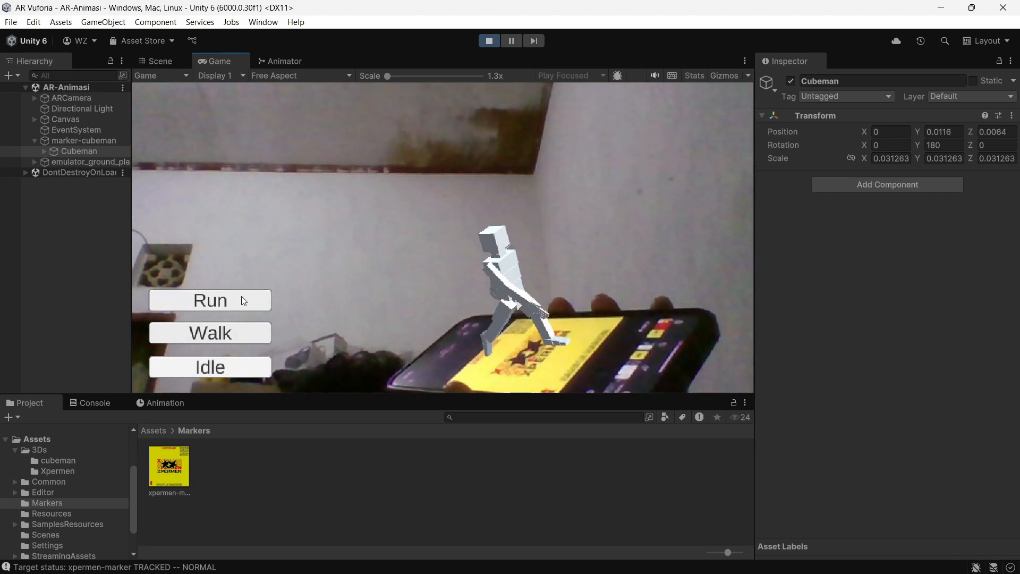
click(243, 337)
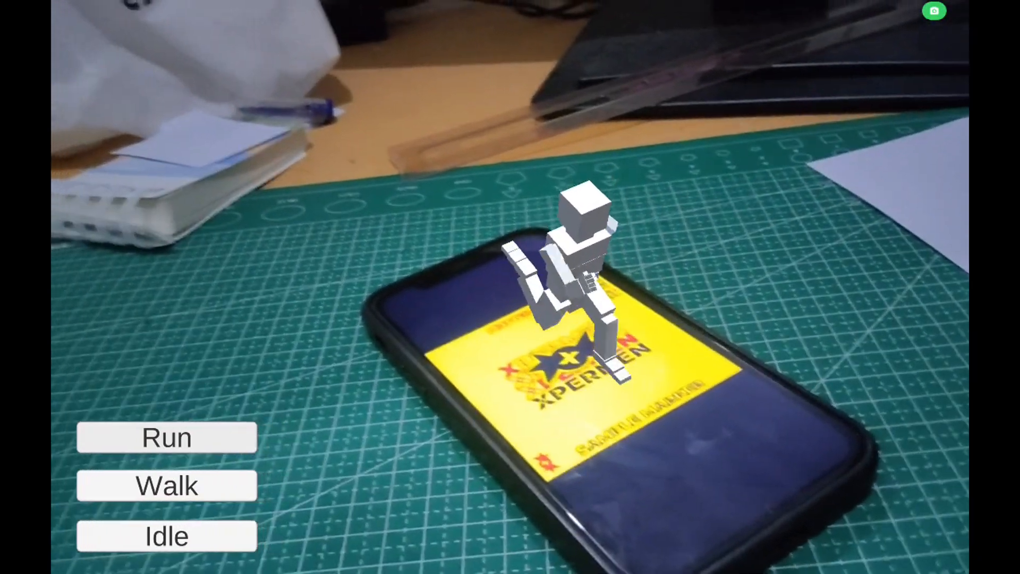
- Test the Idle and Run buttons on the tracked cubeman in the AR app running on the mobile device
click(167, 536)
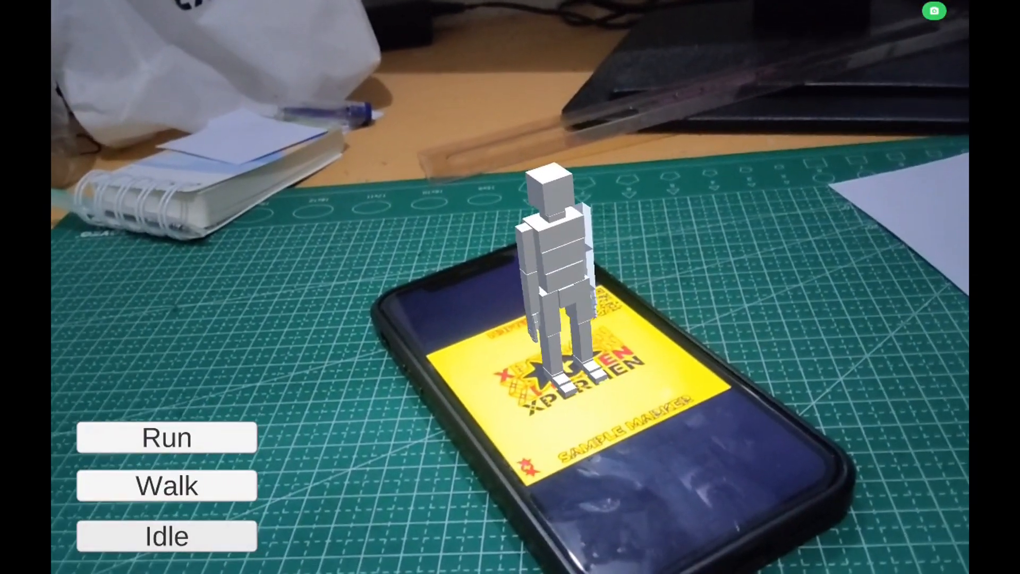
click(167, 438)
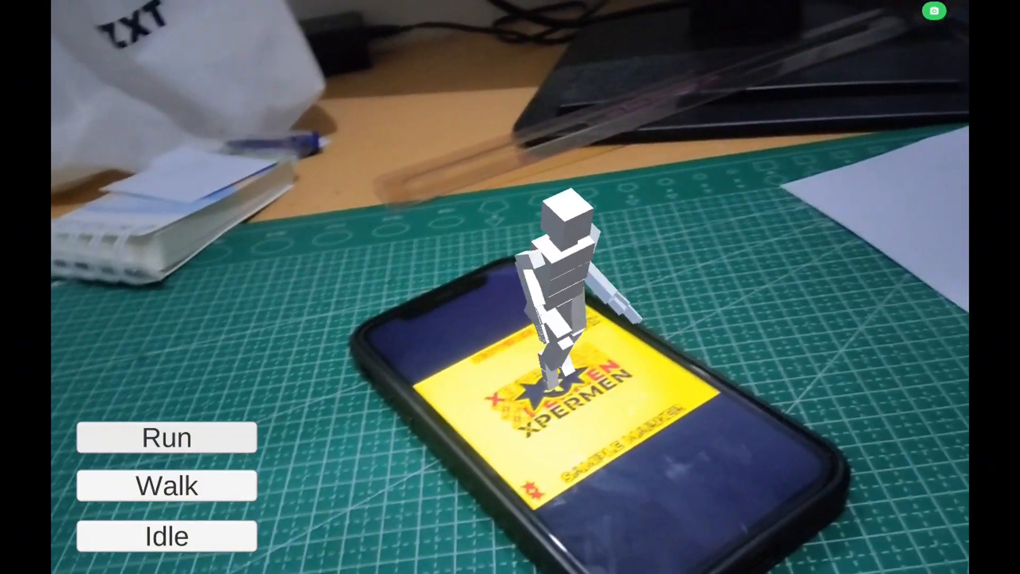